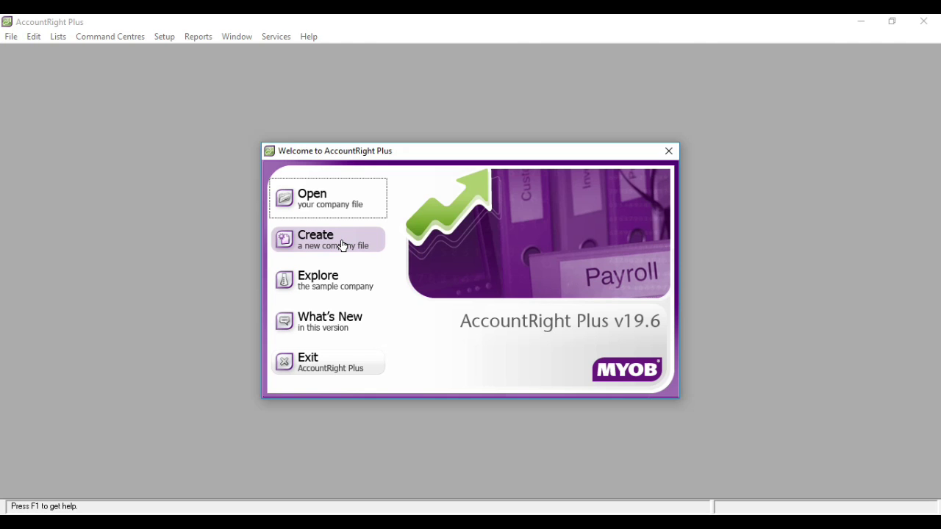
- Start a new company file and advance past the assistant's Introduction page
click(343, 246)
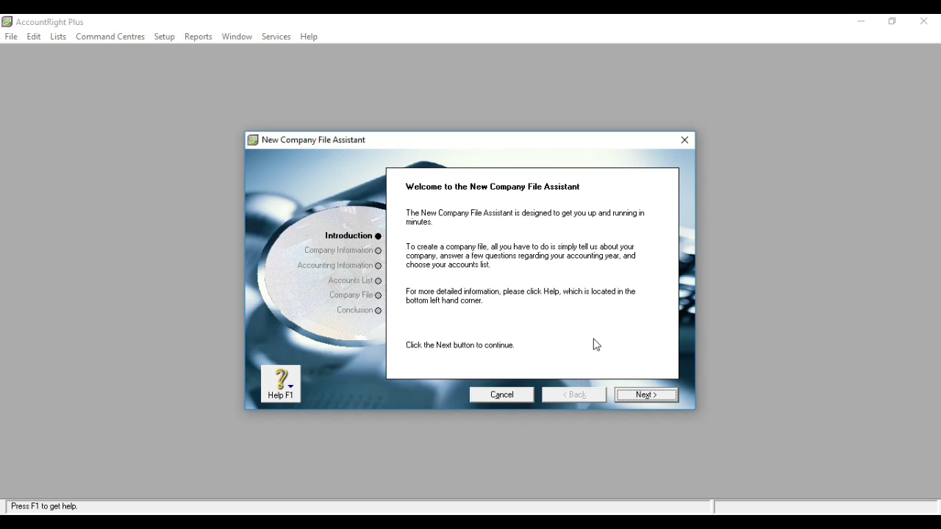
click(637, 395)
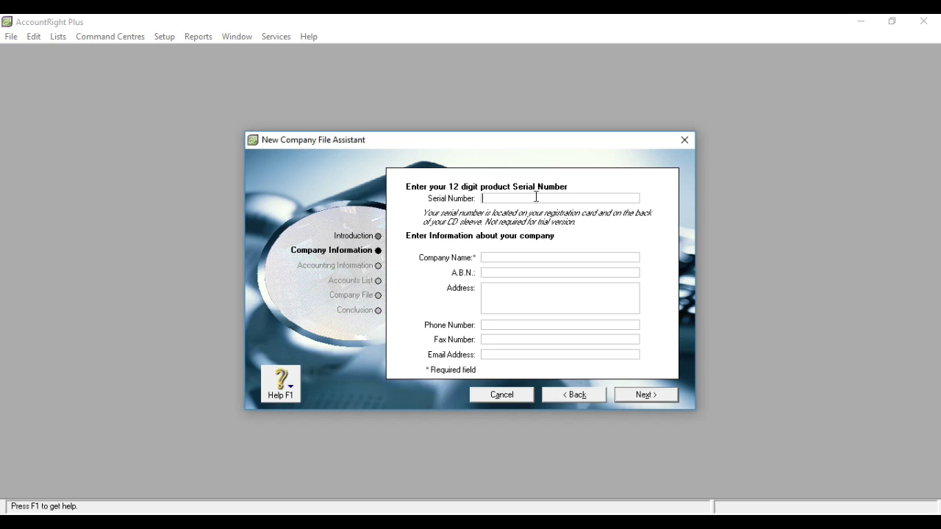
- Enter company name Bengkel Gede Putra with its ABN, street address, phone number and e-mail
click(514, 258)
text(Bengkel Gede Putra)
click(502, 273)
text(123456789)
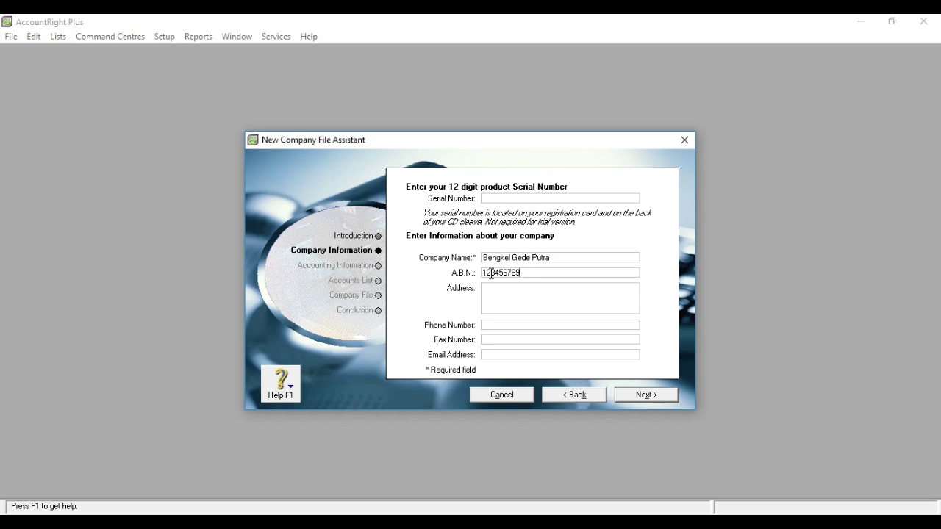
key(Tab)
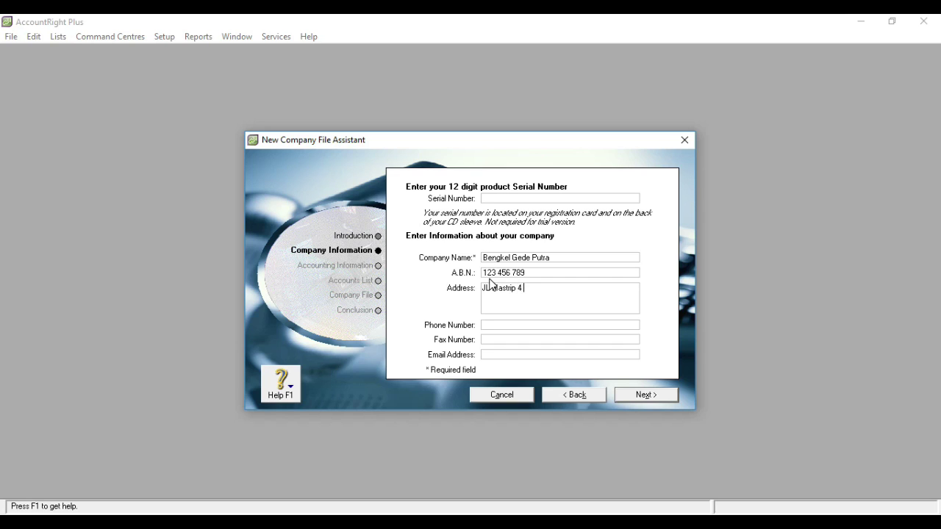
click(489, 324)
text(333333)
click(491, 354)
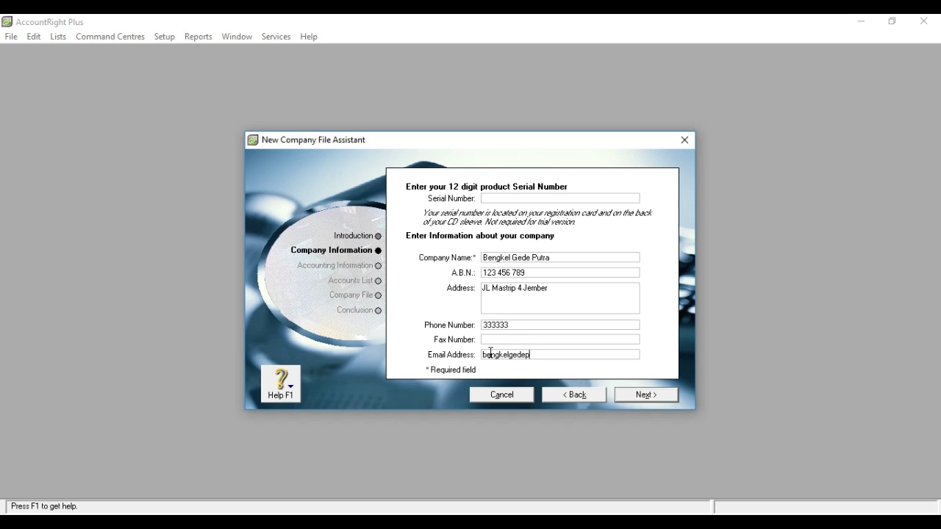
- Set financial year 2020 ending December, January as conversion month, and twelve accounting periods
click(645, 395)
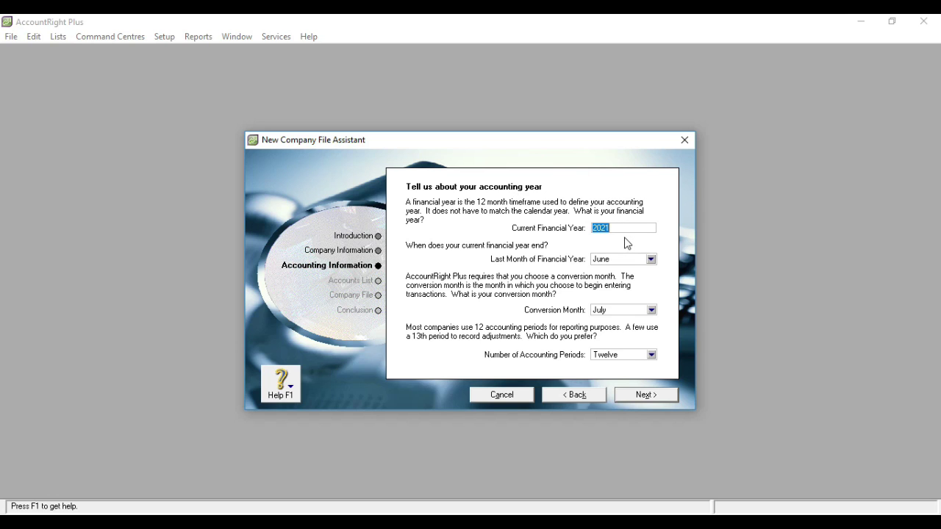
click(616, 227)
key(BackSpace)
text(0)
click(649, 260)
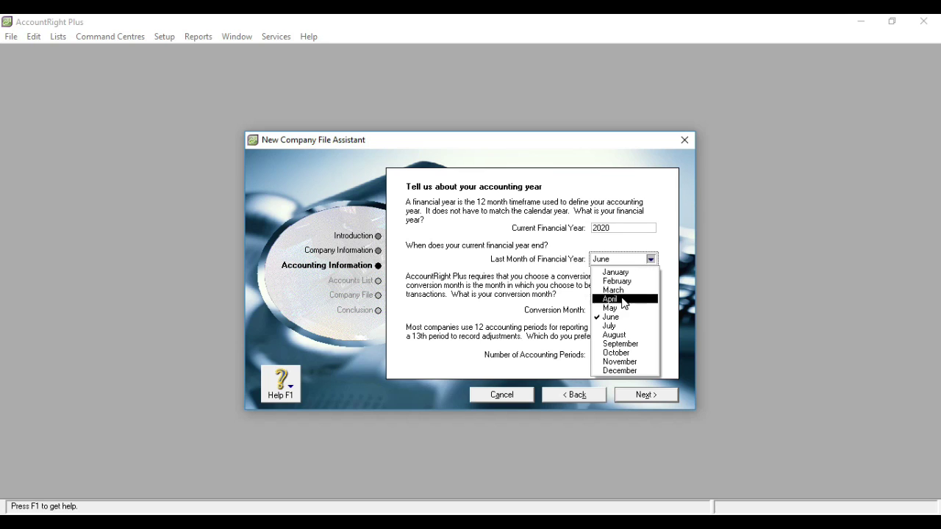
click(624, 370)
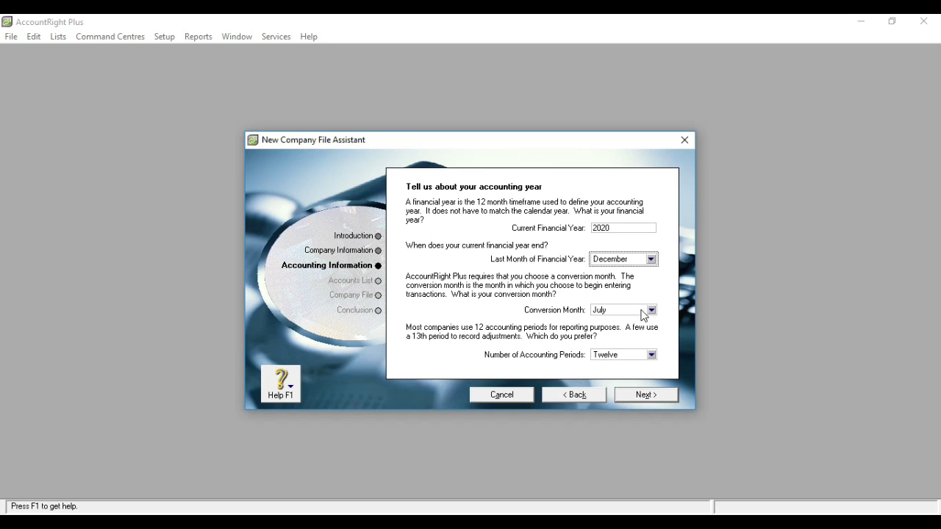
click(651, 310)
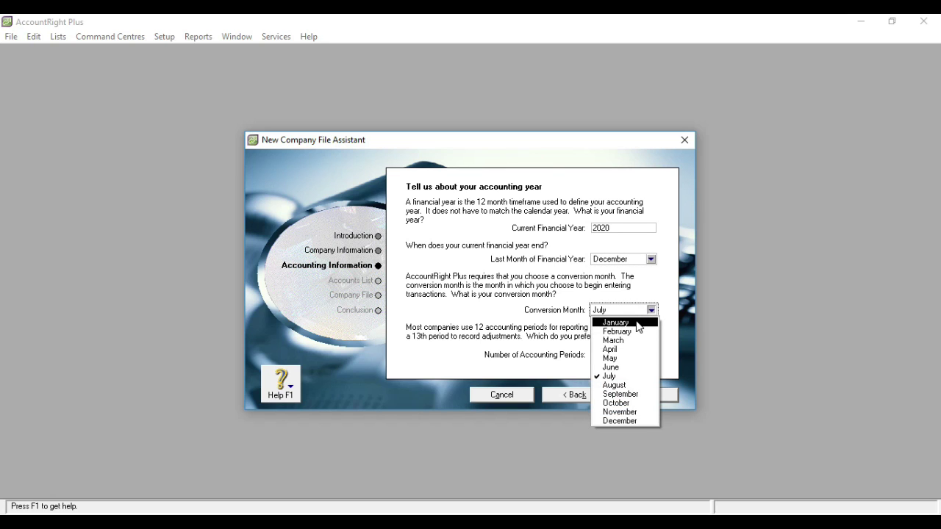
click(637, 323)
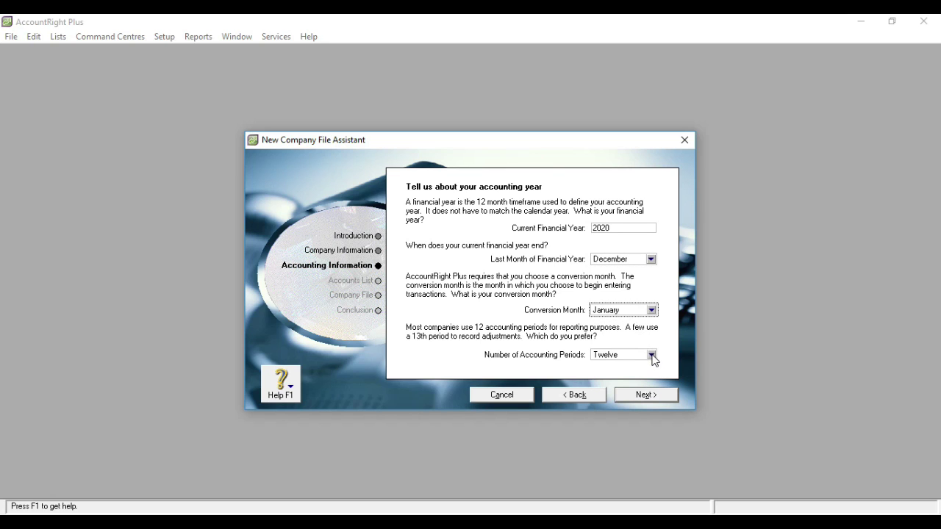
click(651, 355)
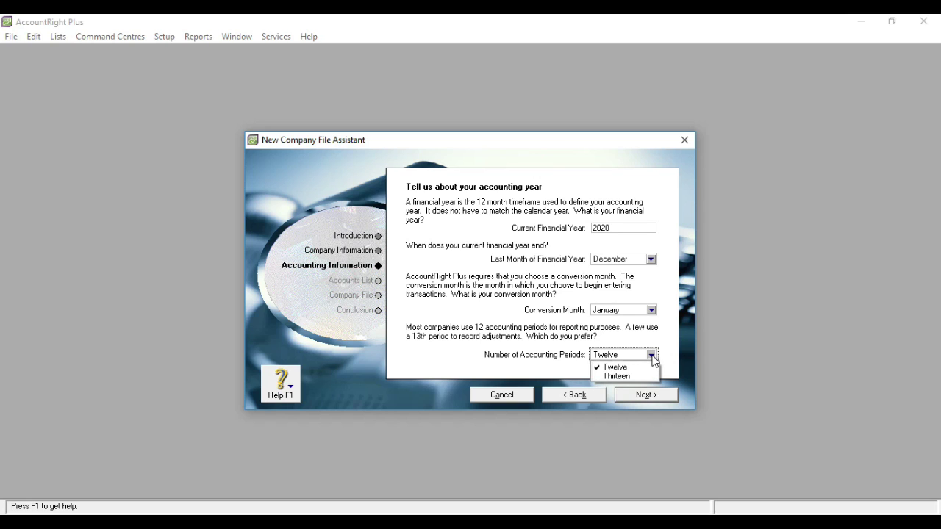
click(637, 367)
click(651, 355)
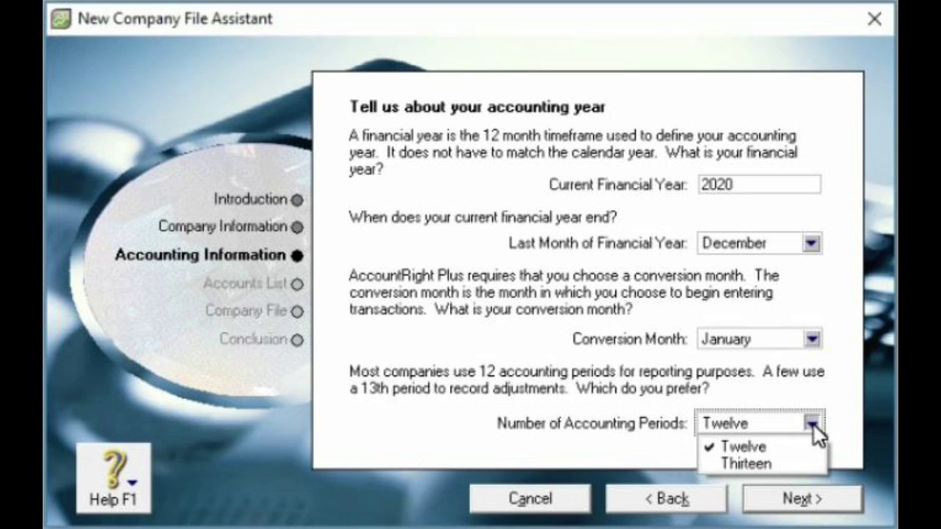
click(812, 424)
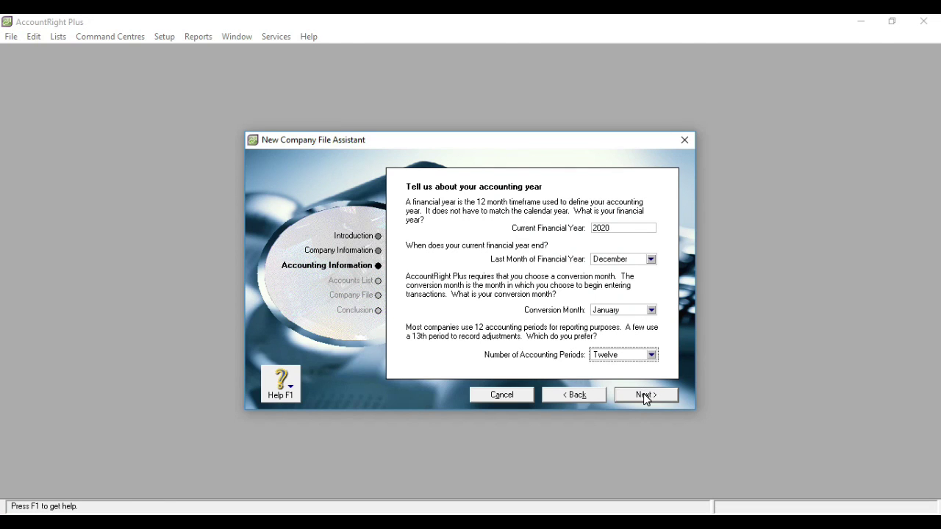
- Confirm the January–December 2020 accounting information and proceed to the Accounts List step
click(801, 498)
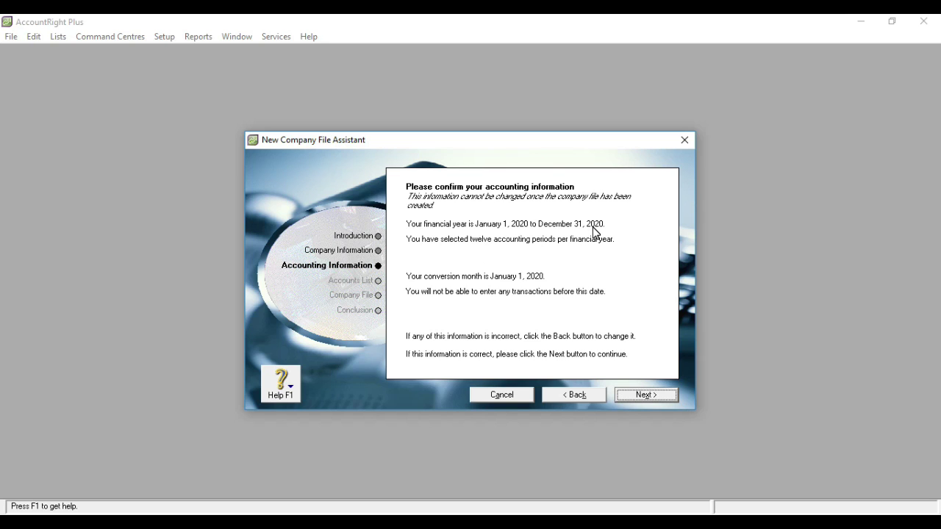
click(639, 397)
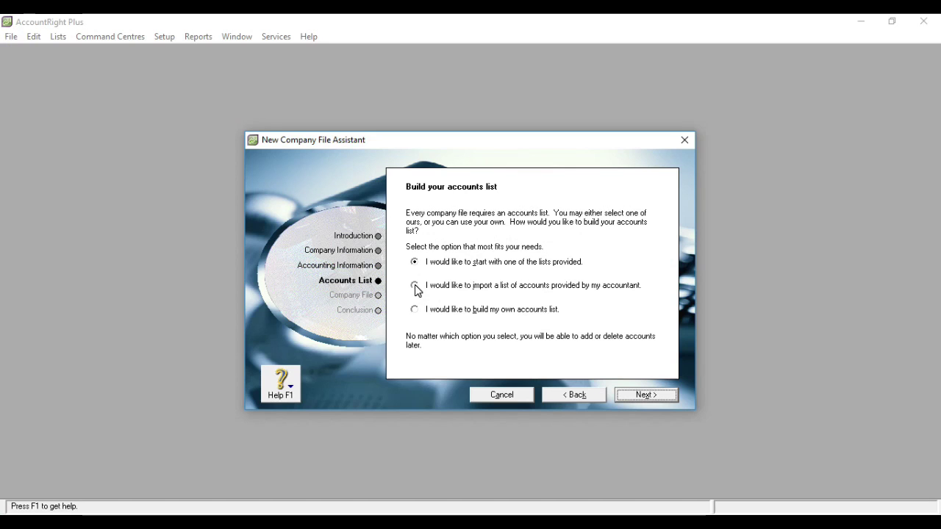
- Choose to import an accountant-provided accounts list, then begin changing the file's save location
click(363, 292)
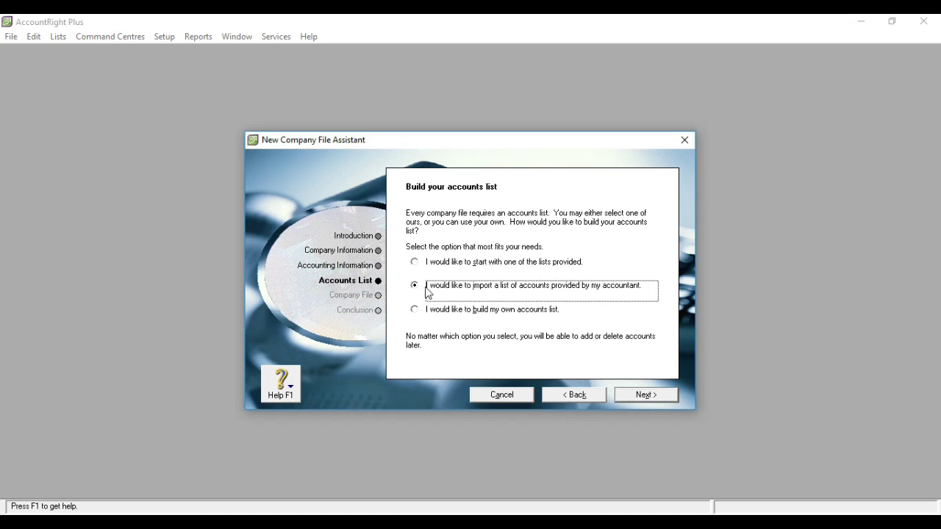
click(639, 398)
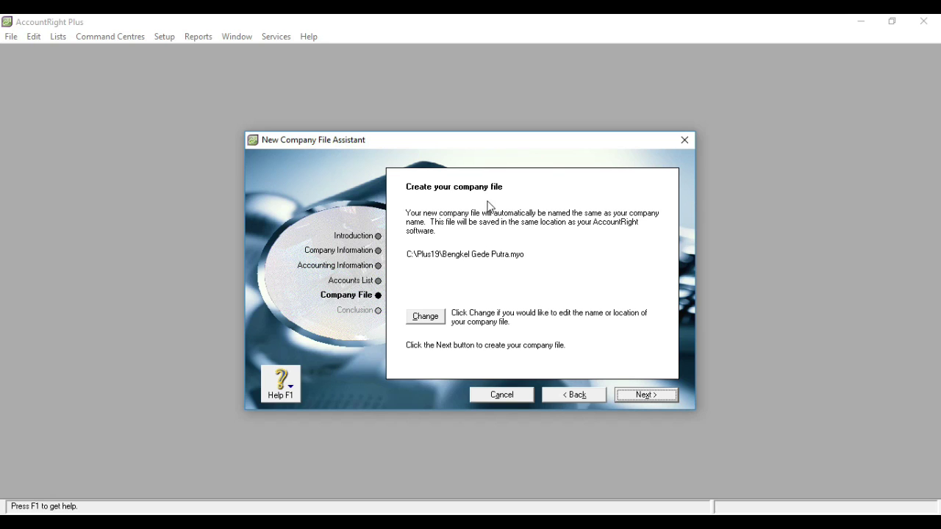
click(439, 320)
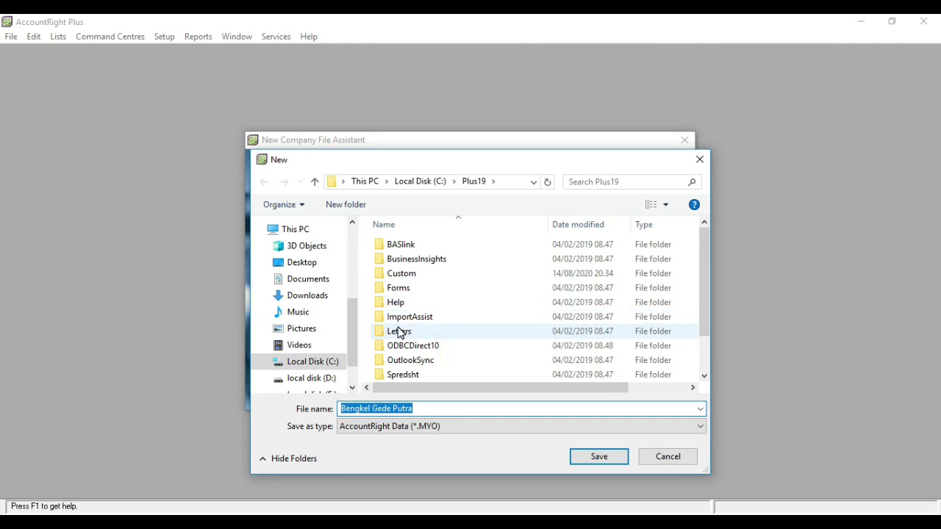
- Save Bengkel Gede Putra.myo in the D:\1 pelatihan MYOB folder
click(327, 379)
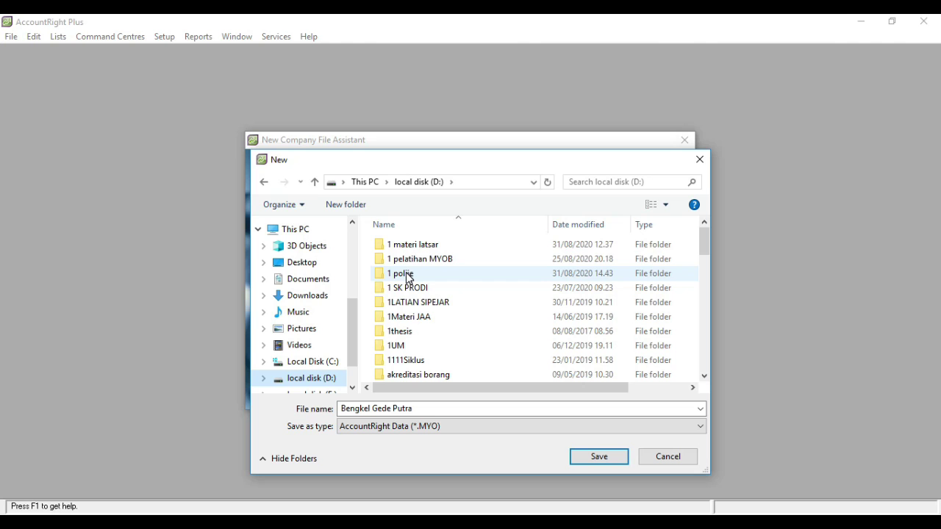
double_click(426, 262)
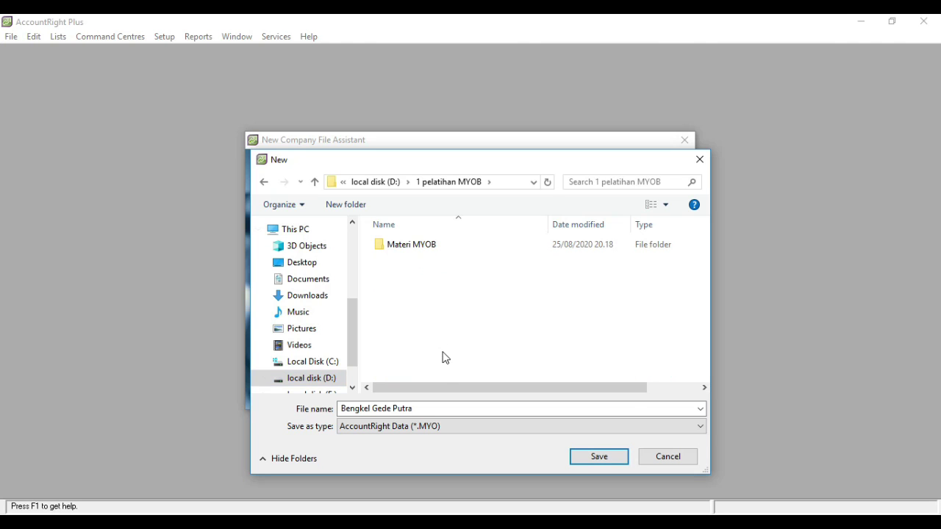
click(614, 458)
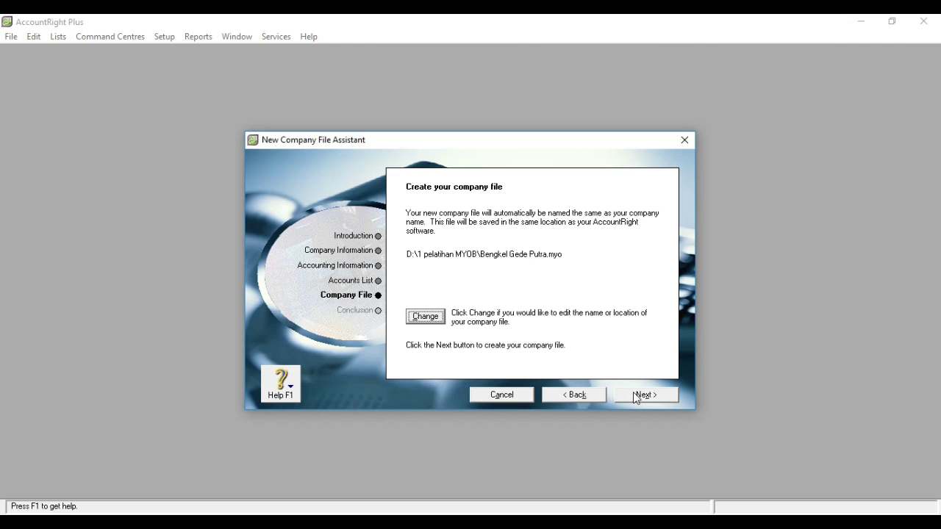
- Build the company file at D:\1 pelatihan MYOB\Bengkel Gede Putra.myo
click(636, 400)
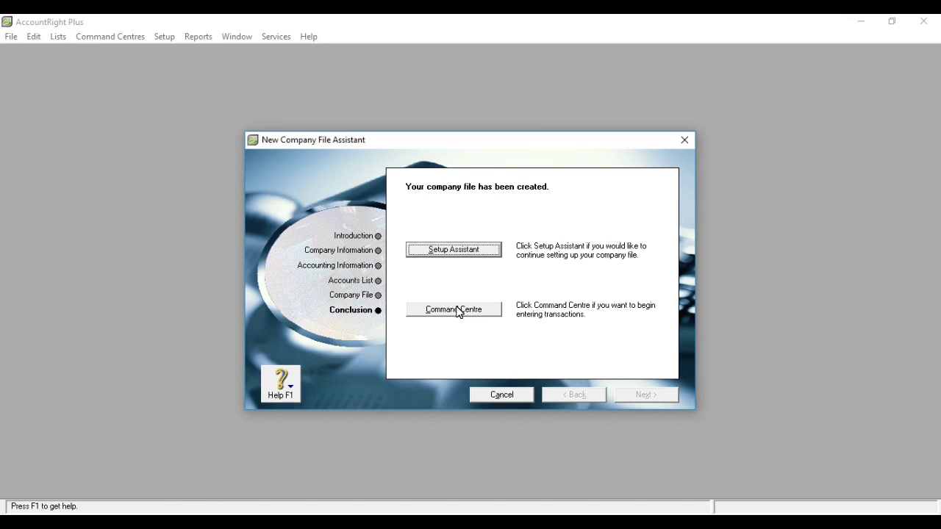
- Enter the new file's Command Centre and browse the Banking, Sales, Time Billing and Purchases sections
click(456, 309)
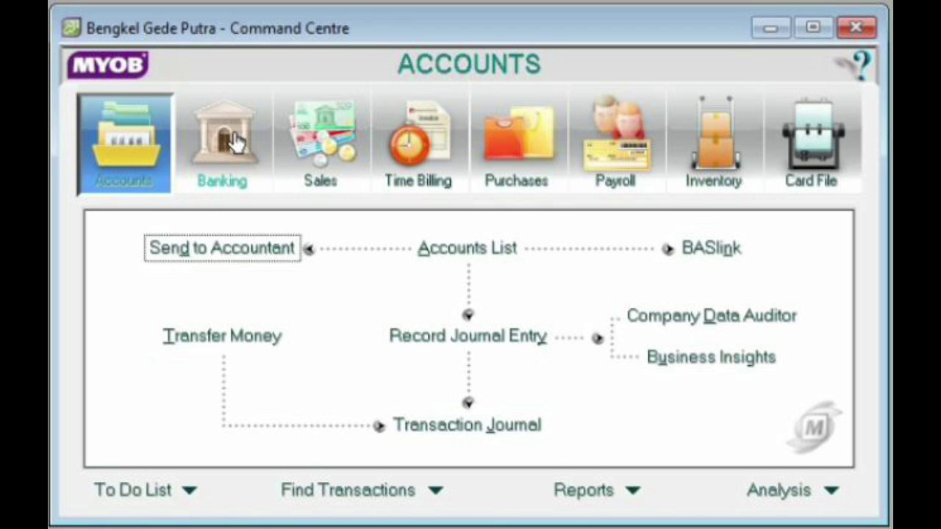
click(236, 142)
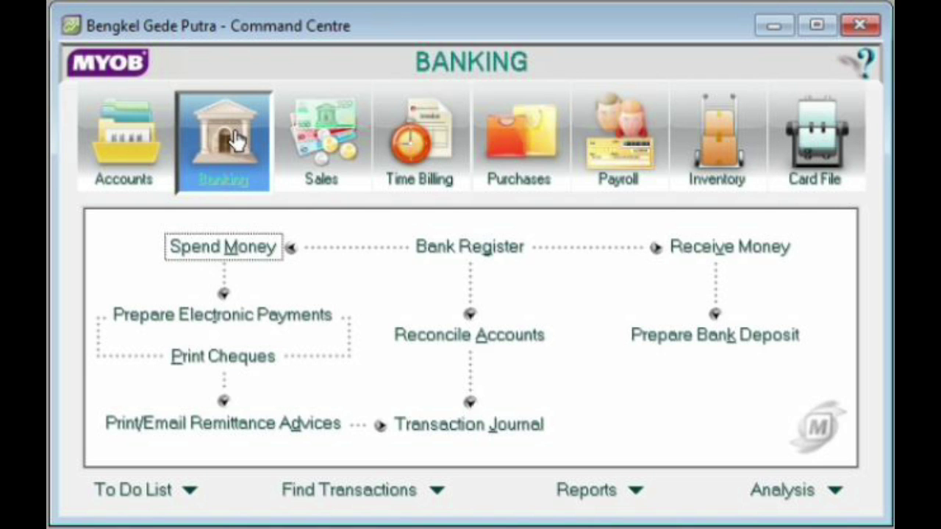
click(338, 143)
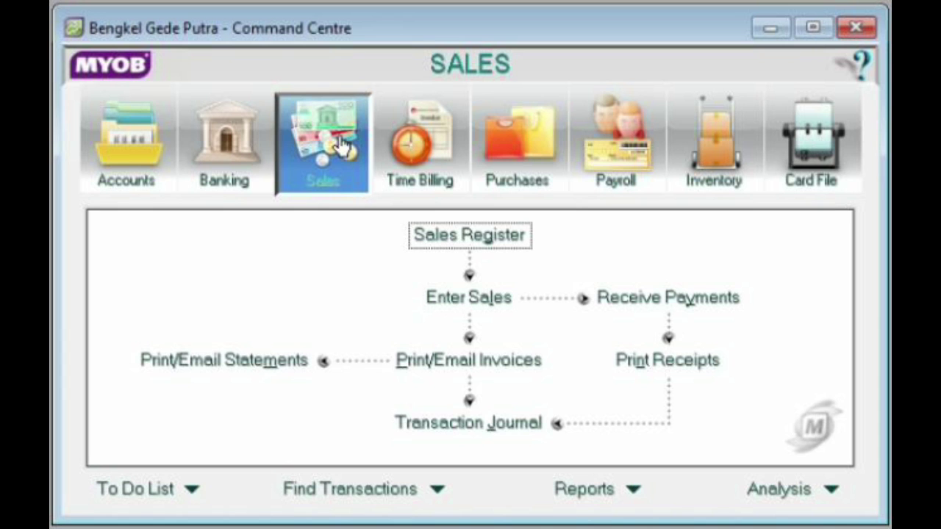
click(425, 156)
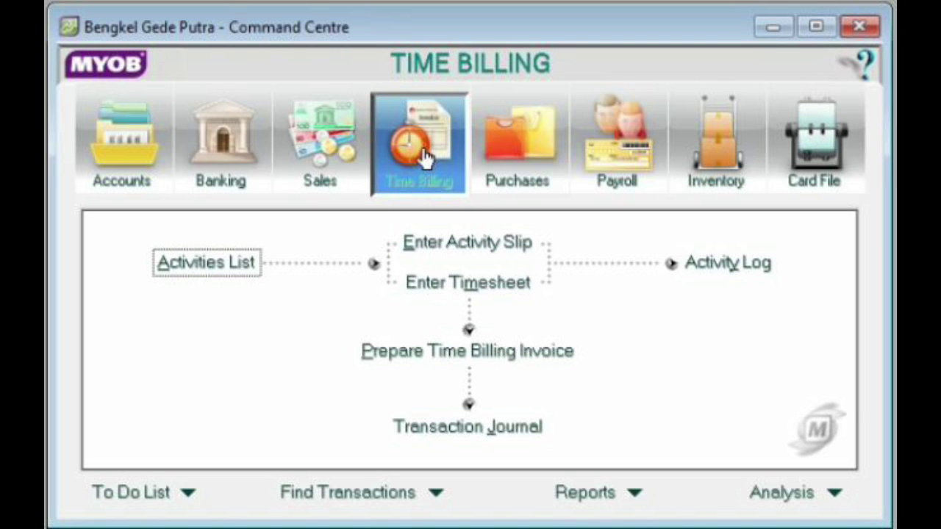
click(499, 188)
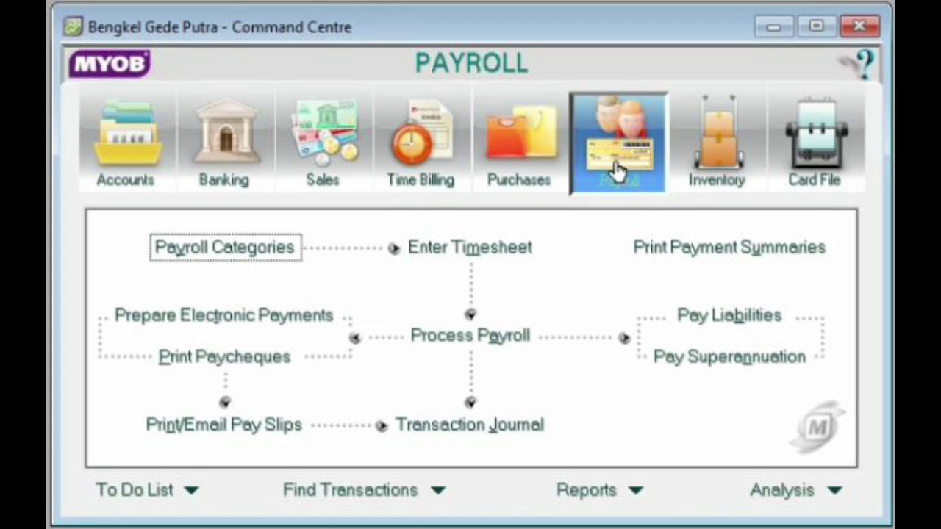
- Look over the Inventory and Card File sections of the Command Centre
click(724, 161)
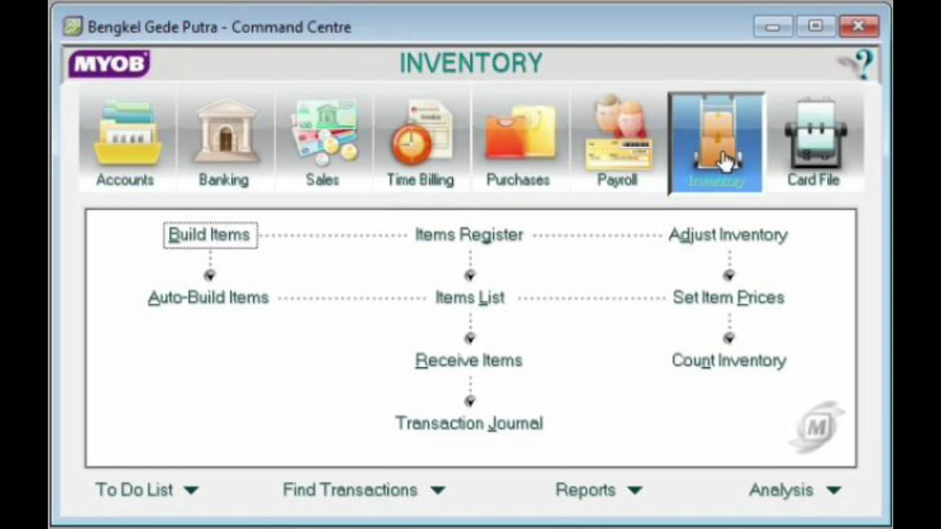
click(829, 166)
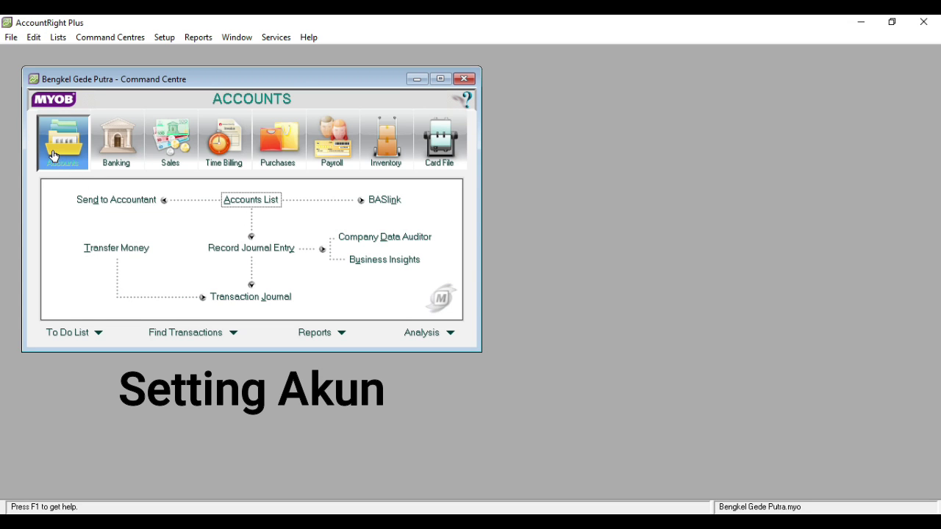
- Open the Accounts List, compare the All Accounts and Asset views, and start a new asset account
click(253, 202)
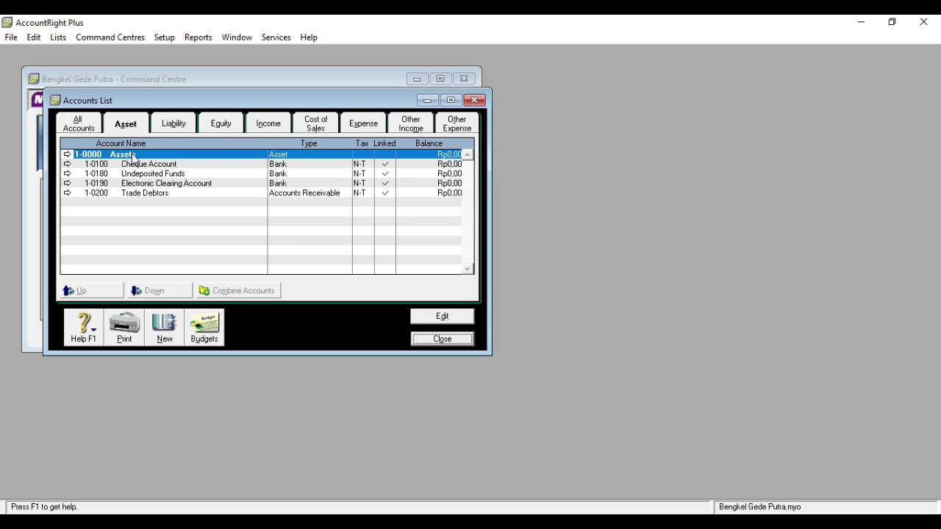
click(92, 135)
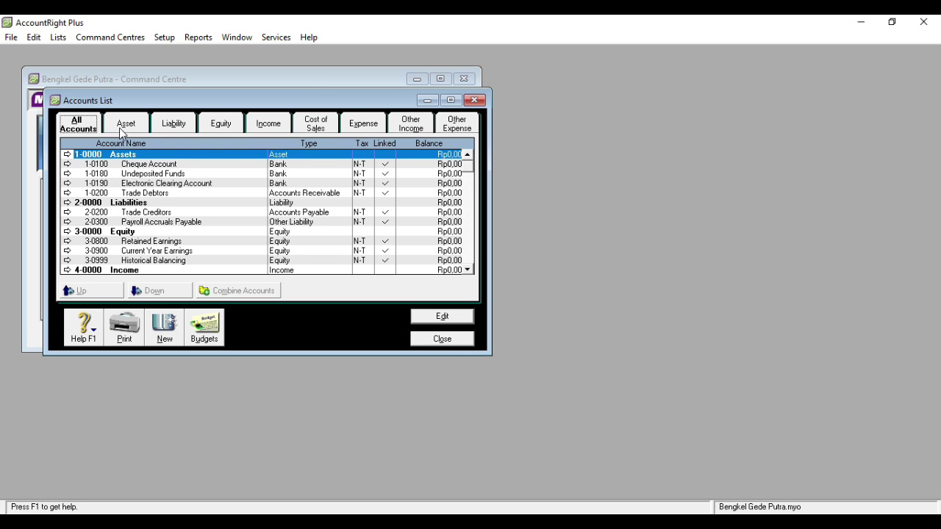
click(123, 131)
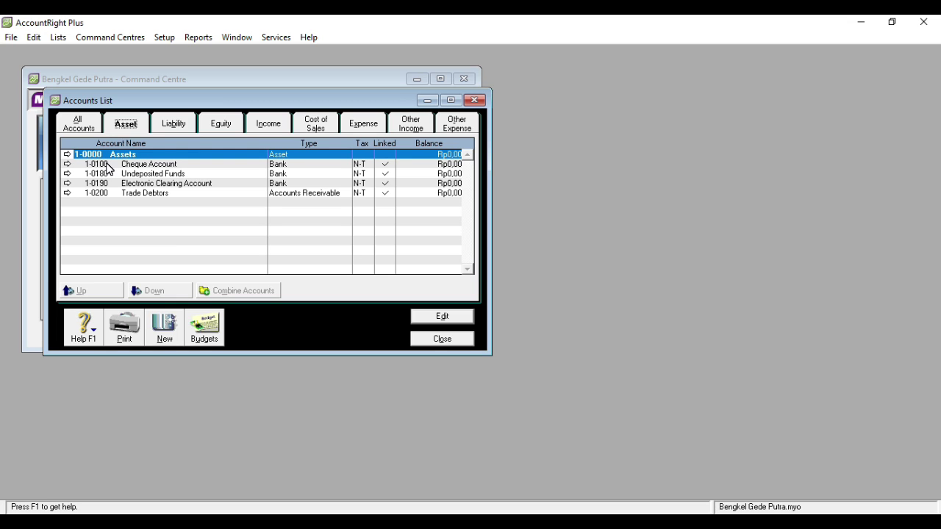
click(90, 127)
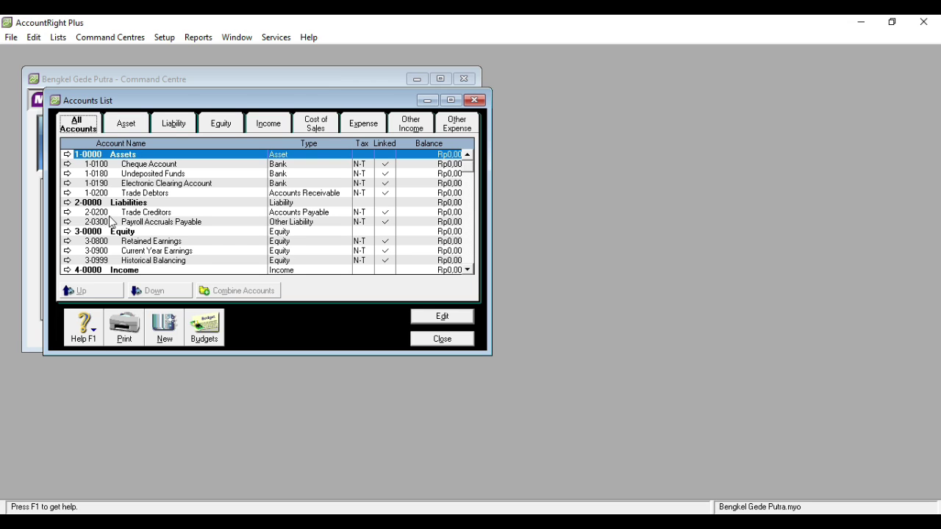
click(123, 131)
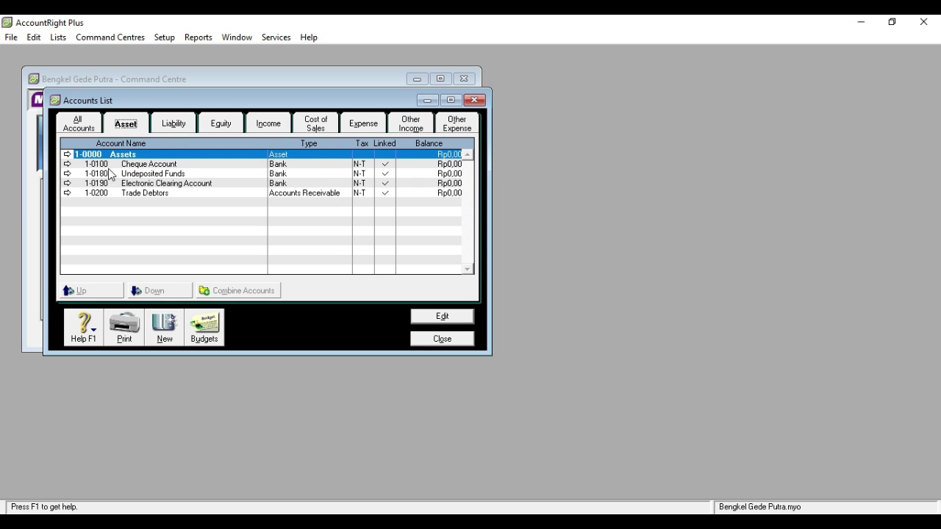
click(149, 316)
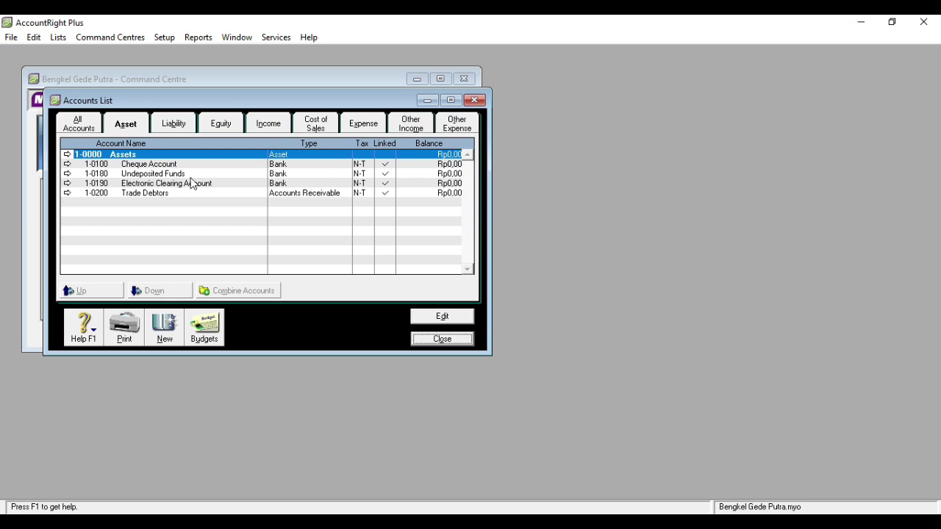
click(93, 136)
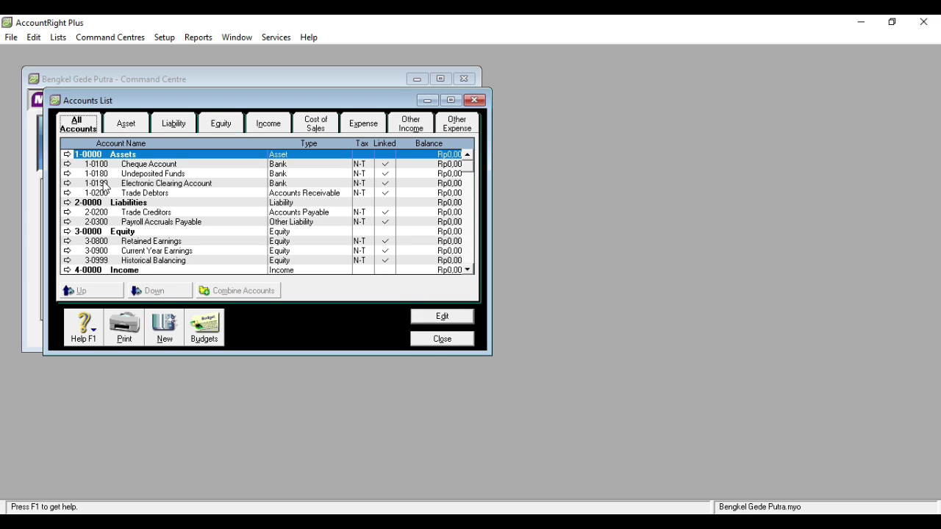
click(124, 129)
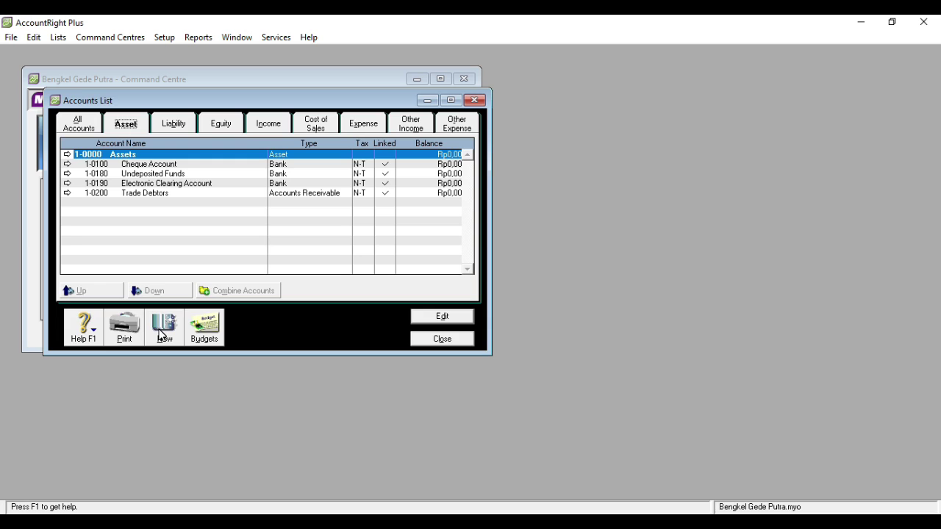
click(163, 331)
- Create header asset account 1-1000 Current Assets
click(105, 183)
click(103, 193)
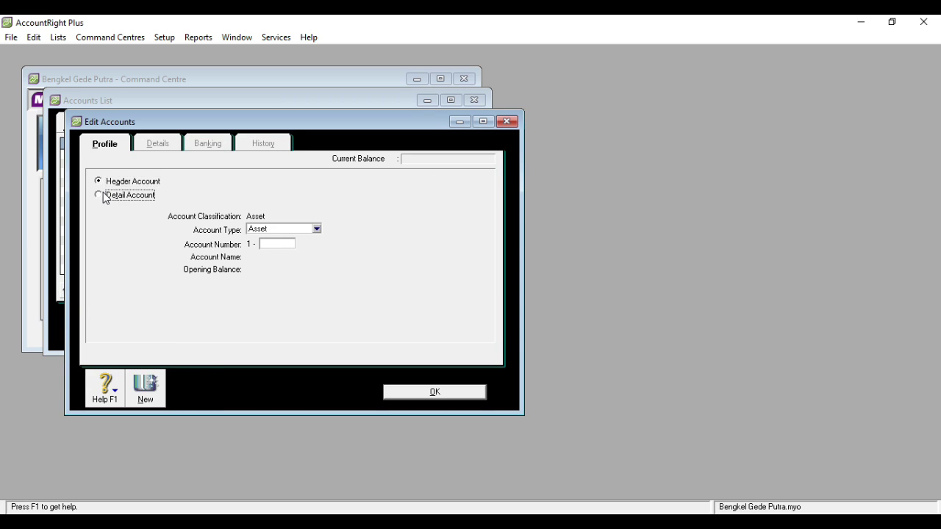
click(104, 182)
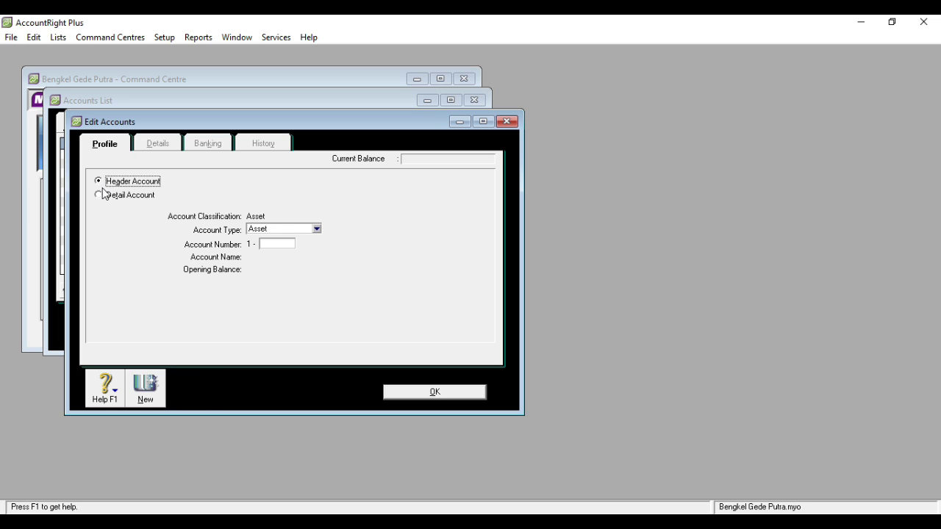
click(103, 195)
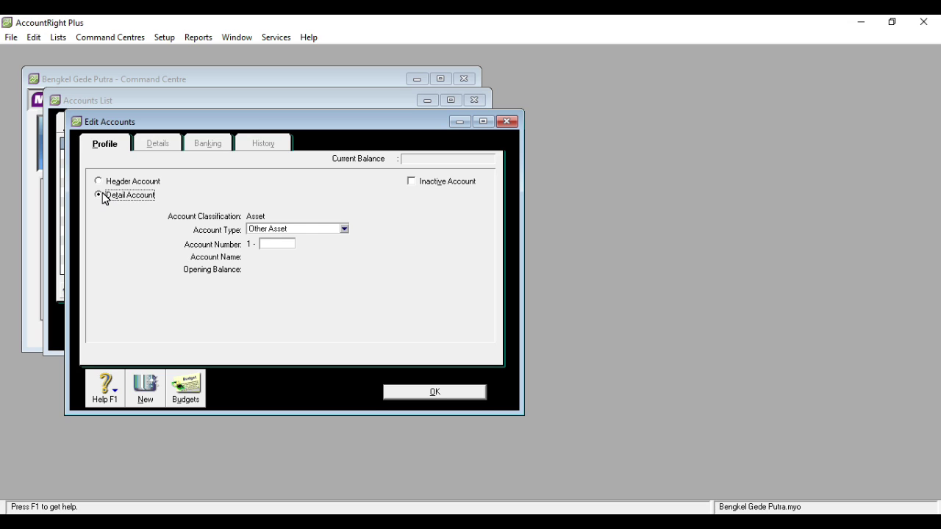
click(101, 182)
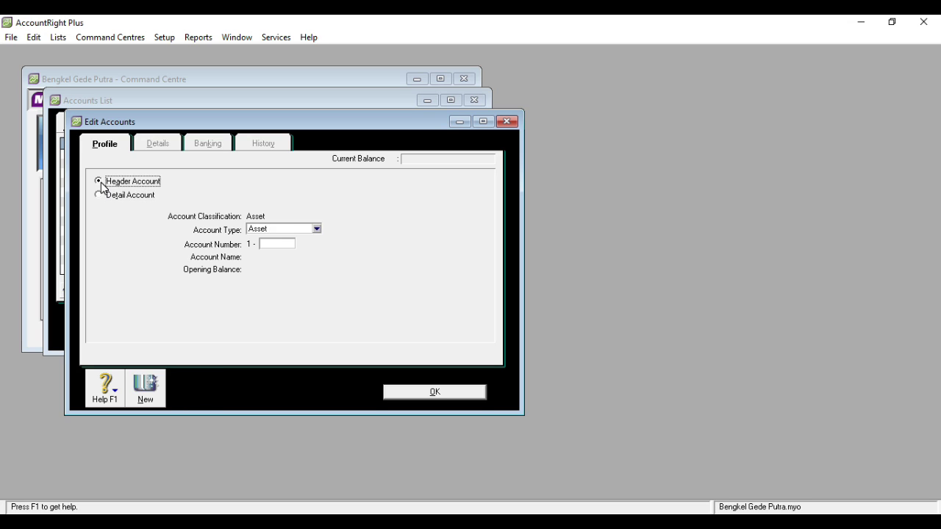
click(281, 246)
text(1000)
key(Tab)
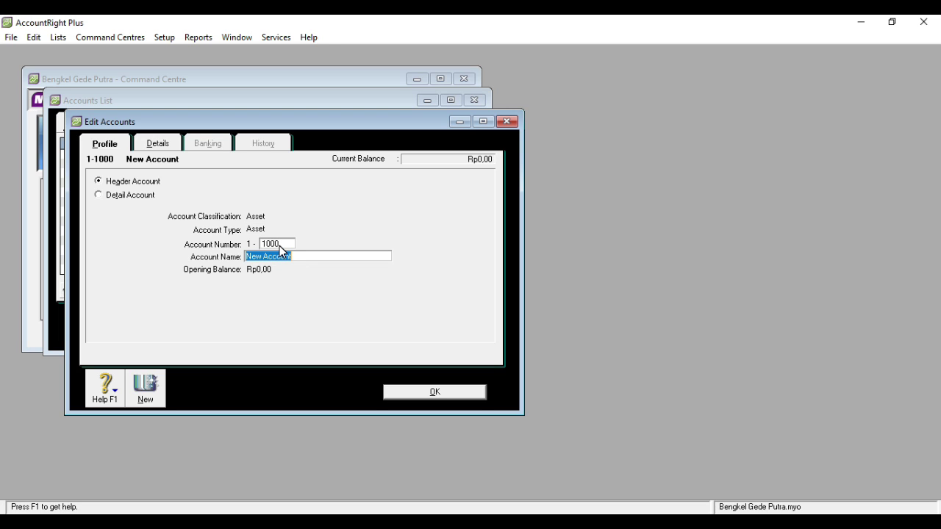
text(Current Assets)
- Add a second header account, 1-1001 Cash & Bank, and save it
click(147, 388)
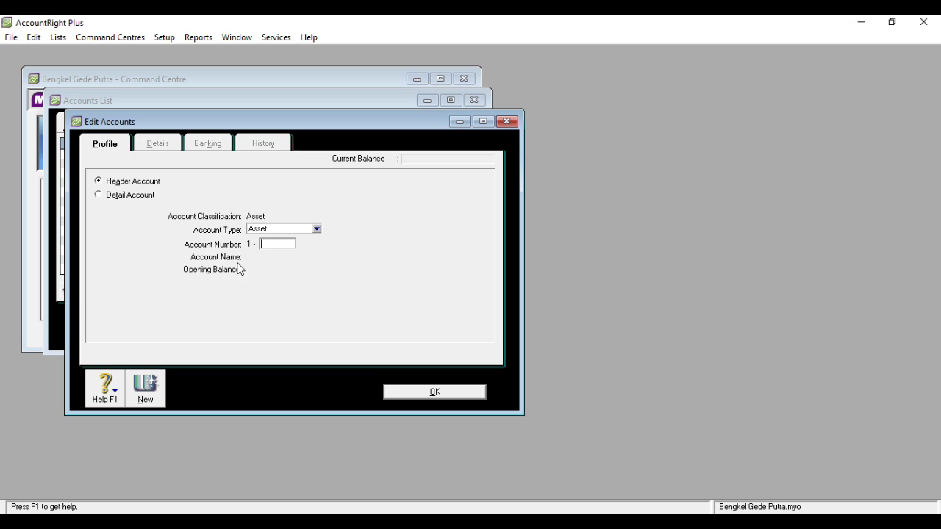
text(1001)
key(Tab)
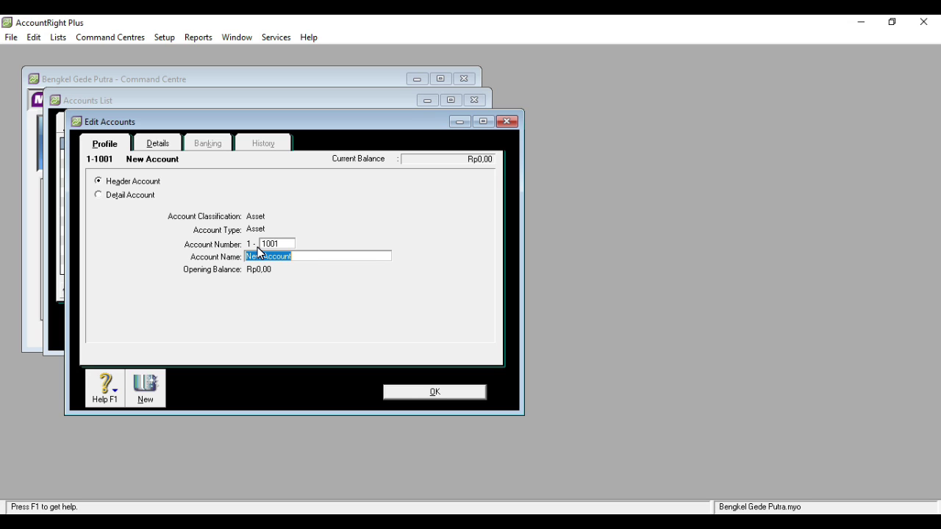
text(Cash & Bank)
click(410, 395)
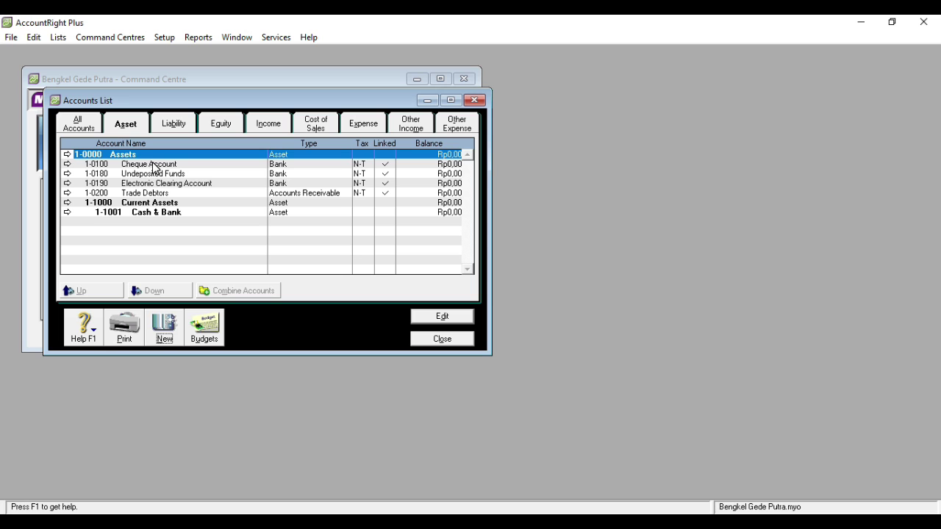
- Renumber the Cheque Account to 1010, then open the Electronic Clearing Account
click(155, 166)
click(459, 321)
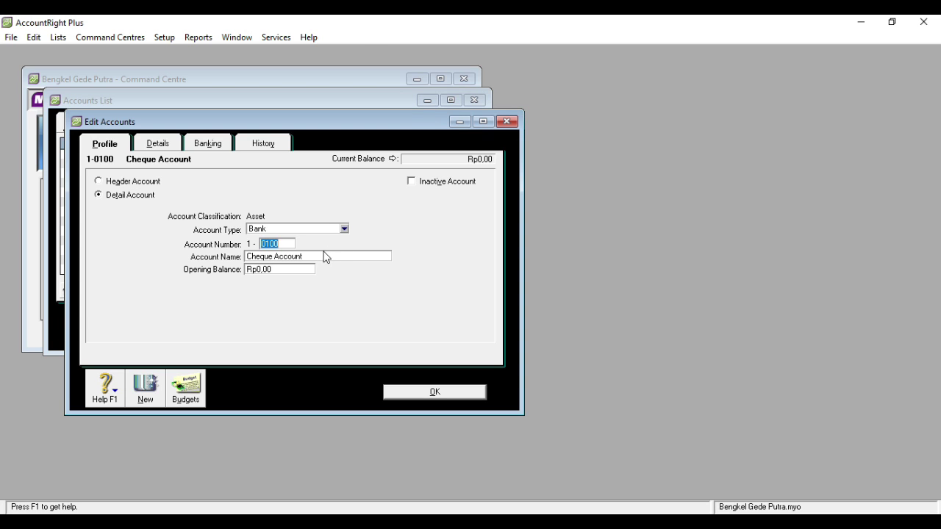
click(317, 257)
click(288, 244)
text(1010)
key(Tab)
key(Return)
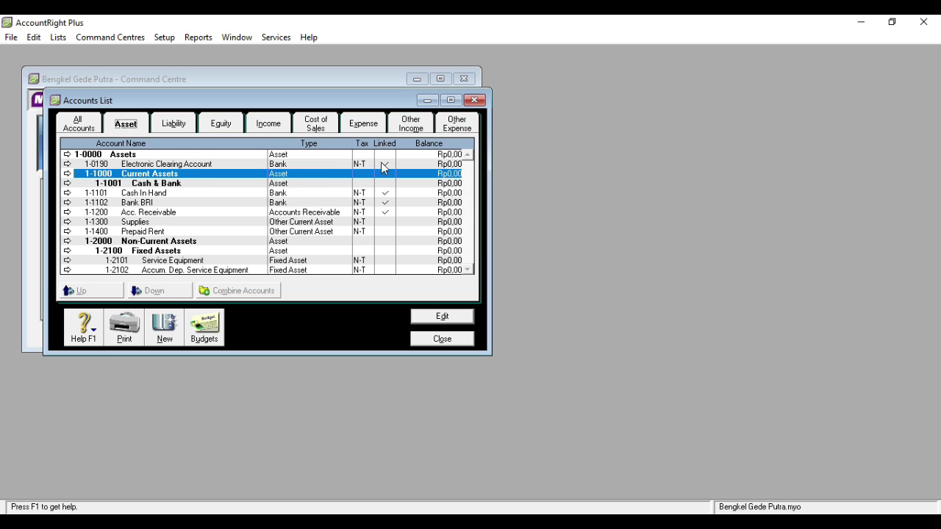
double_click(212, 165)
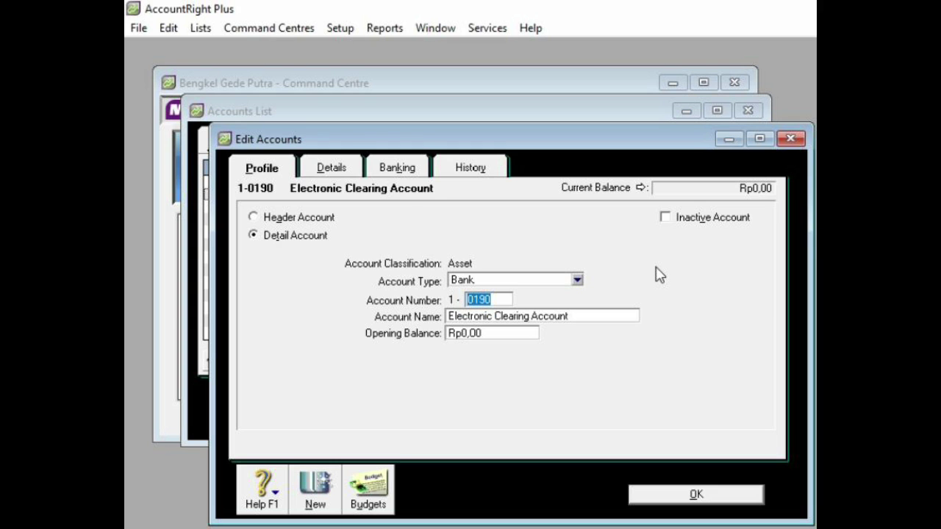
- Relink the electronic payments bank account to 1-1101 Cash In Hand
right_click(657, 269)
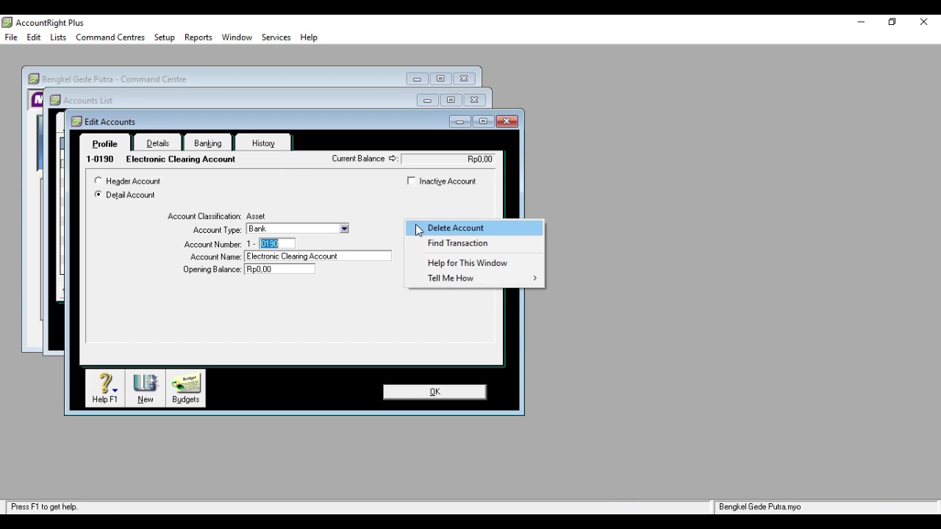
click(676, 278)
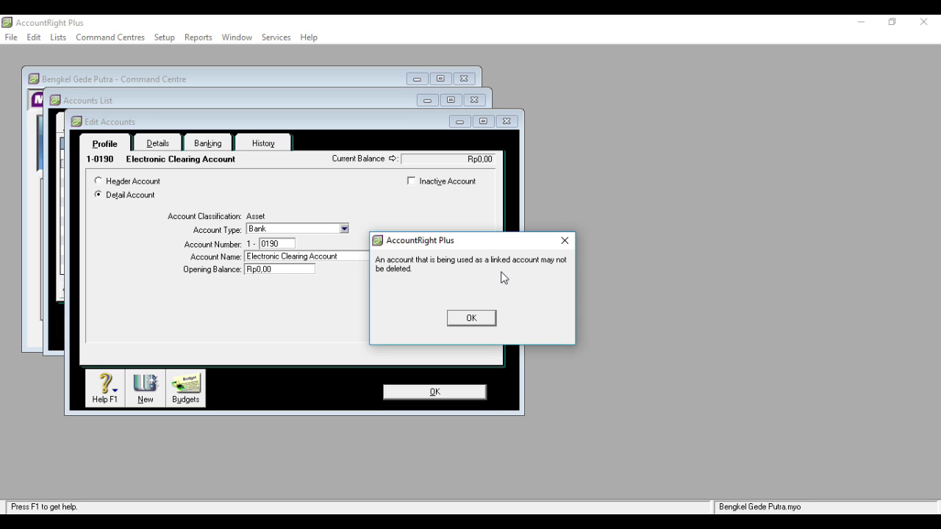
click(474, 319)
click(154, 150)
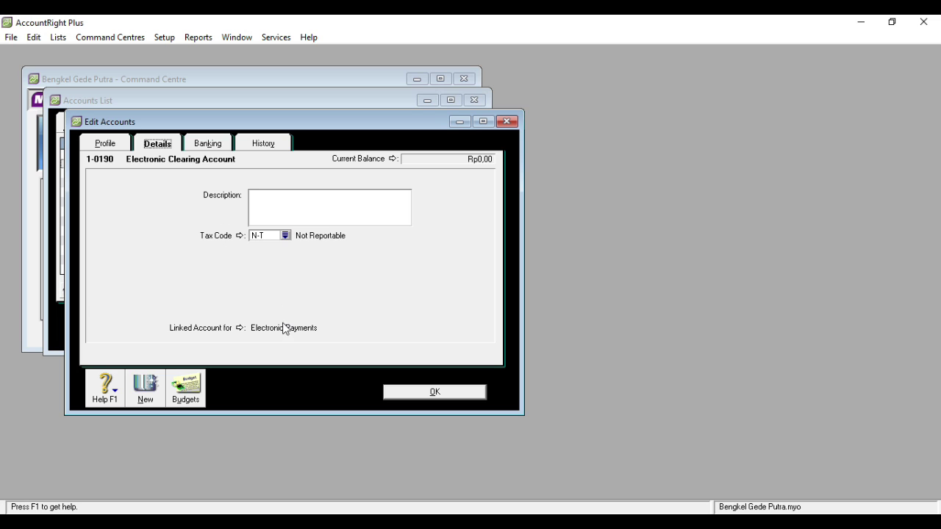
click(241, 327)
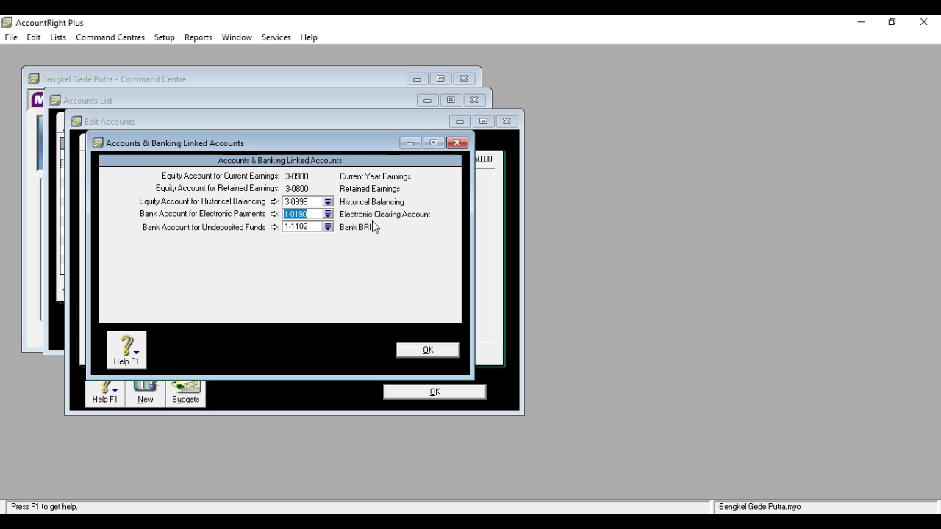
click(328, 214)
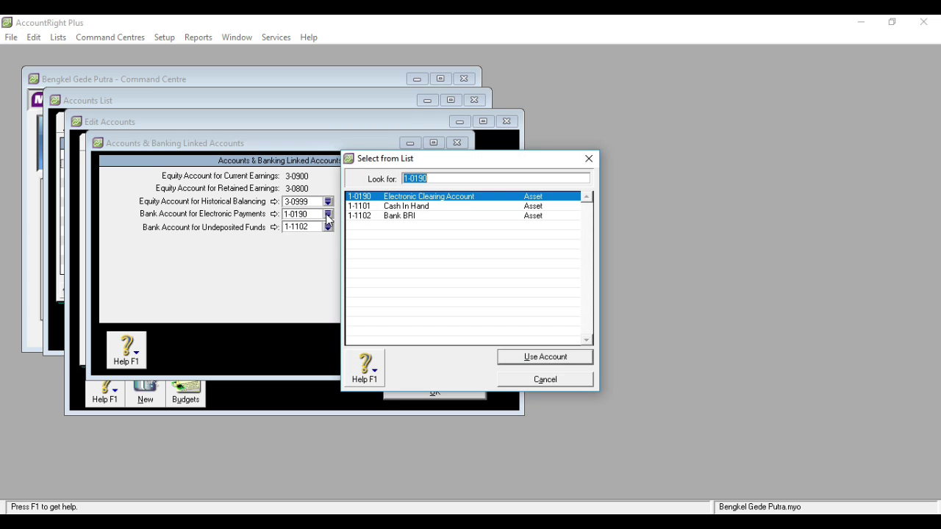
double_click(417, 209)
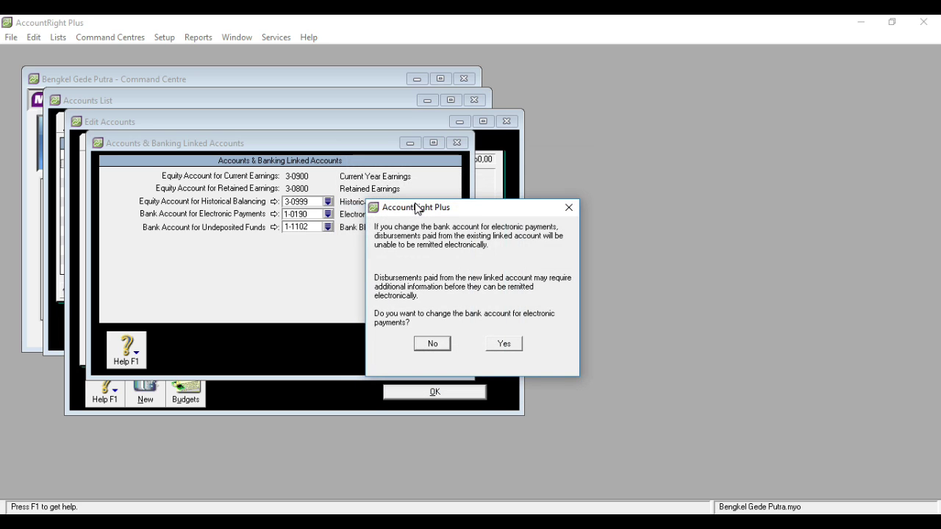
click(504, 344)
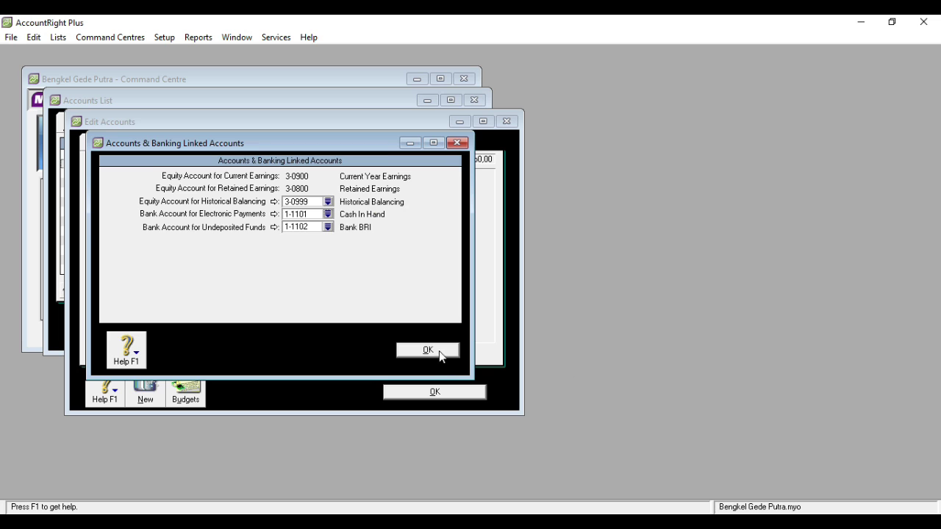
click(428, 350)
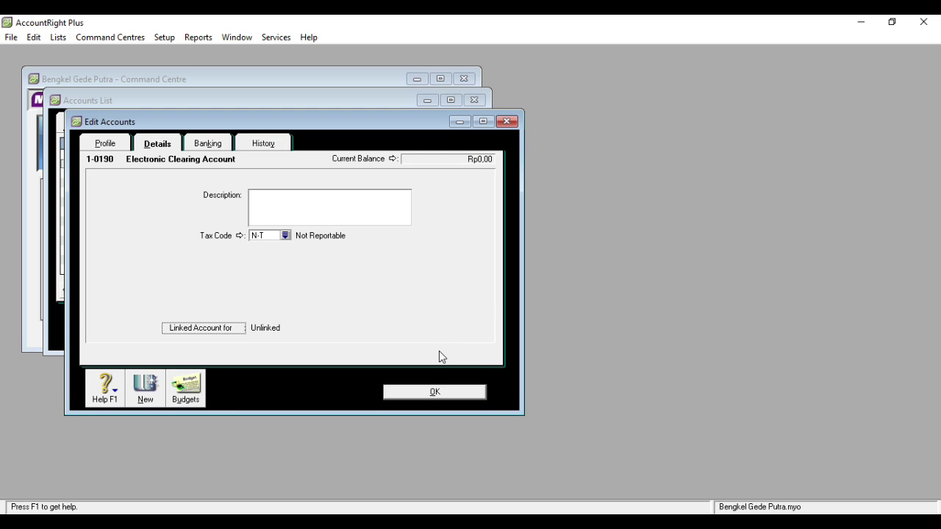
click(423, 392)
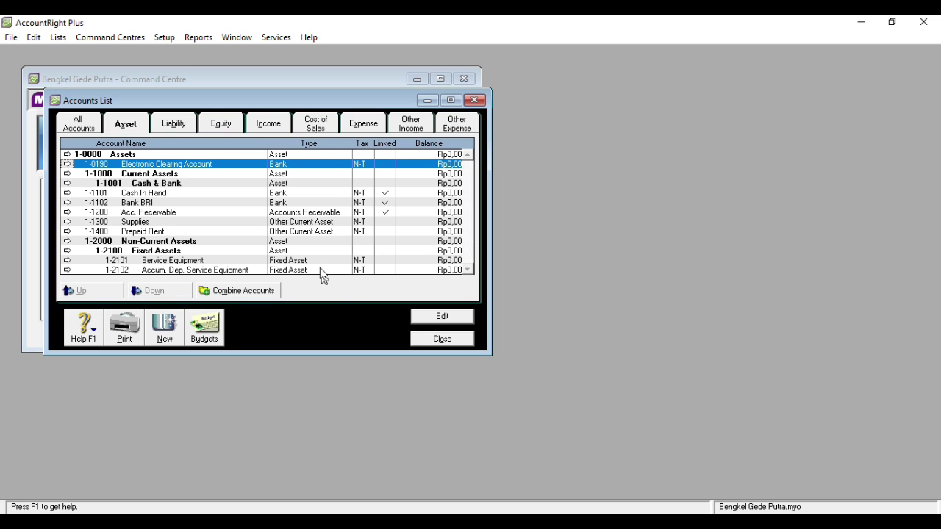
- Delete the Electronic Clearing Account
double_click(243, 165)
right_click(400, 213)
click(413, 218)
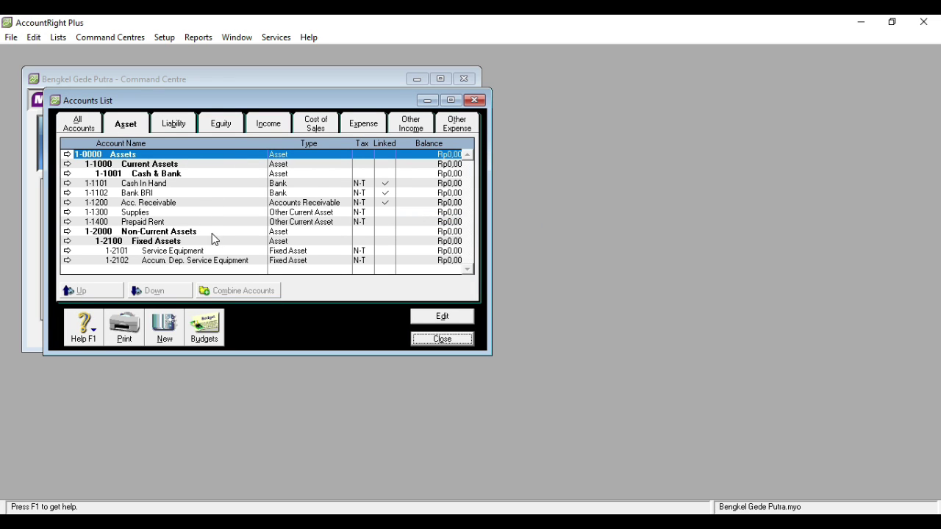
- Add Other Current Liability account 2-1000 Current Liabilities and set the Accounts Payable name
click(173, 125)
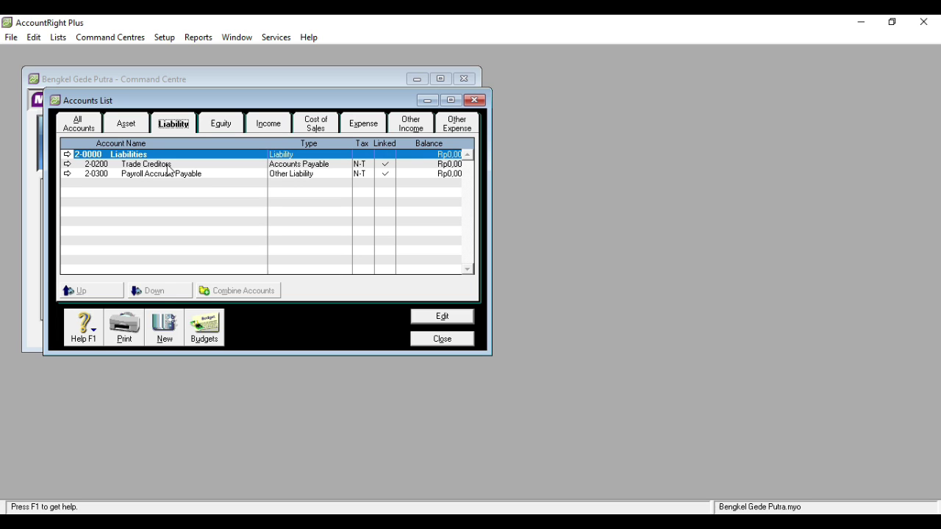
click(170, 336)
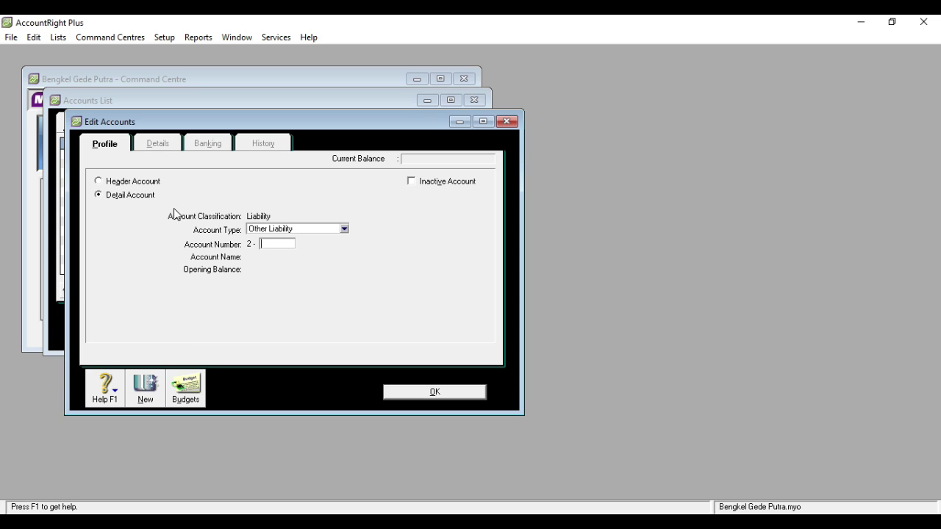
click(345, 229)
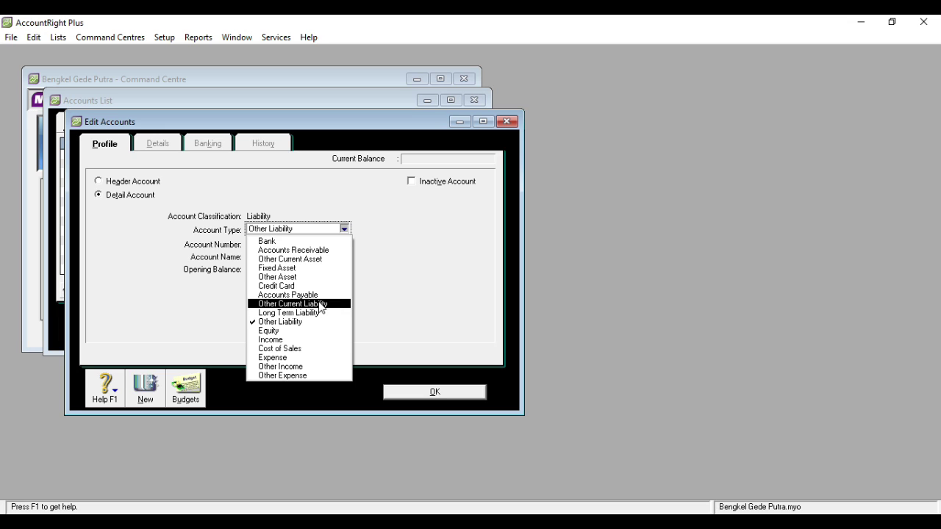
click(320, 304)
click(284, 244)
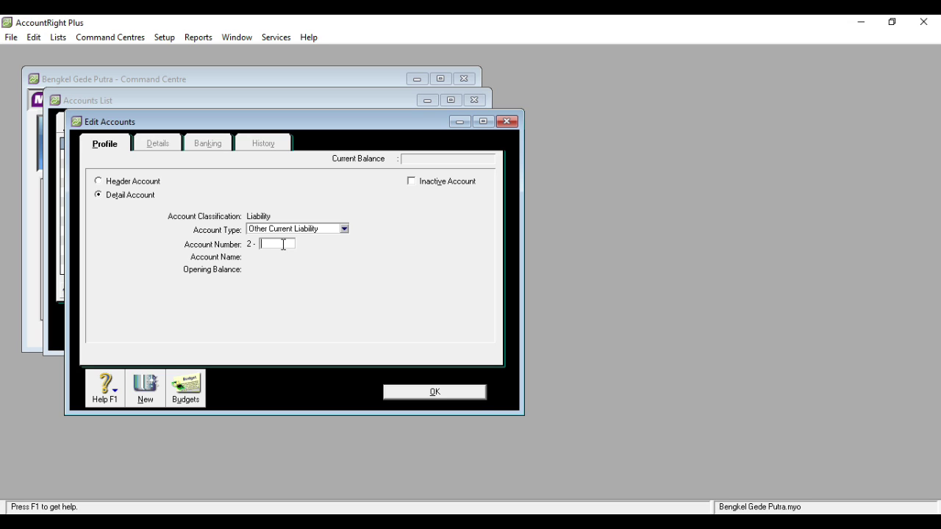
text(1000)
key(Tab)
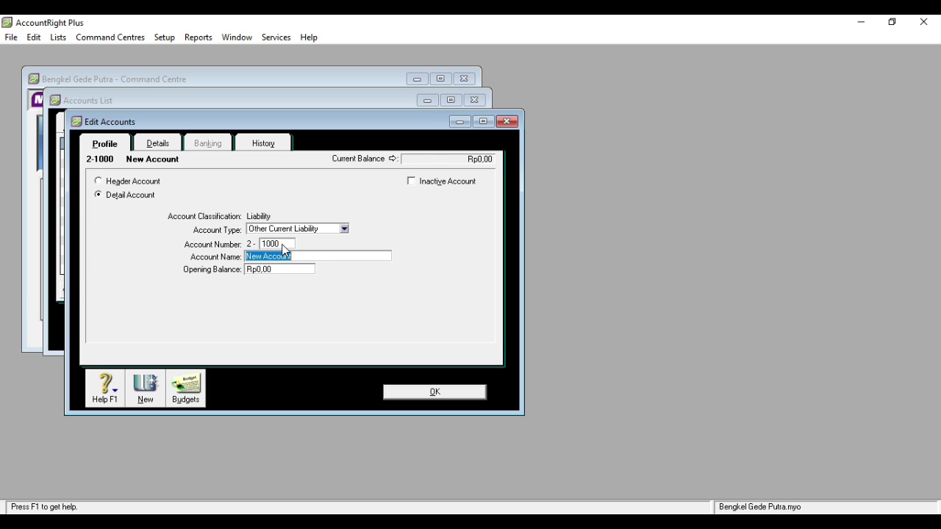
text(Current Liability)
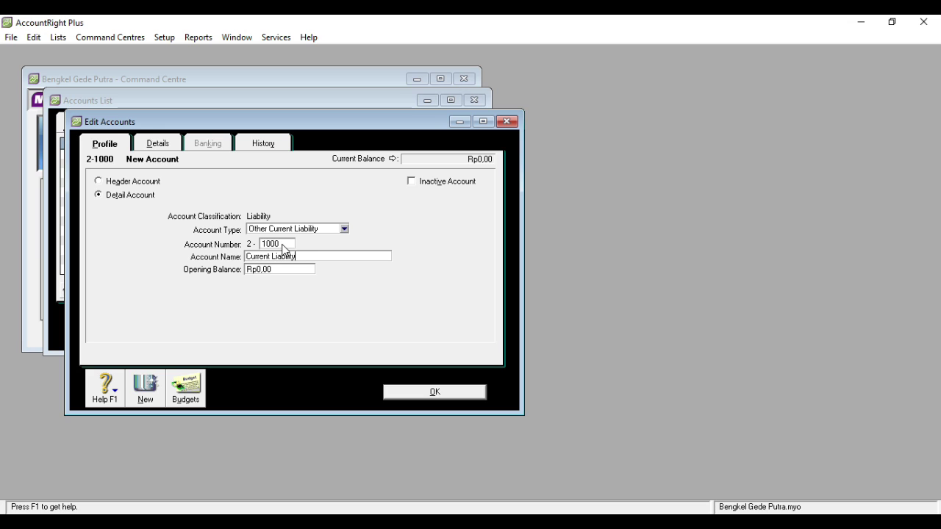
key(BackSpace)
text(ies)
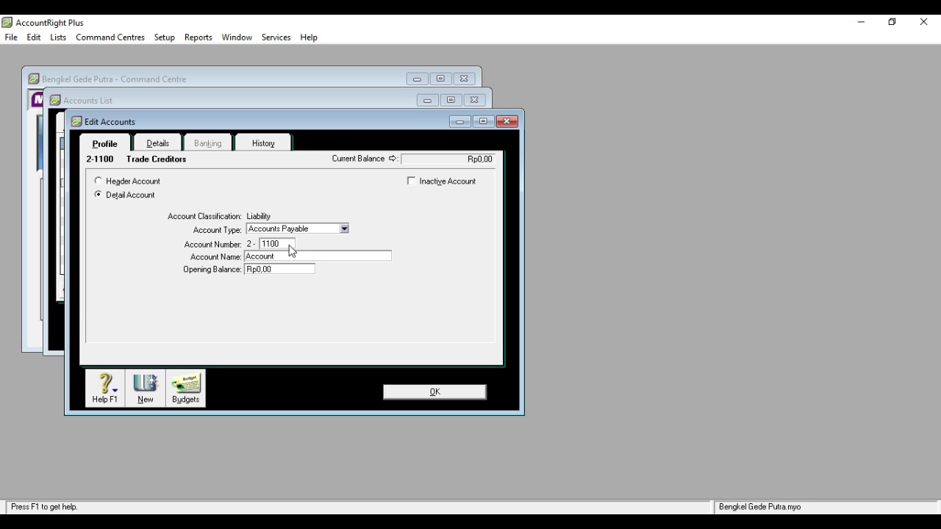
text(s Payable)
click(427, 397)
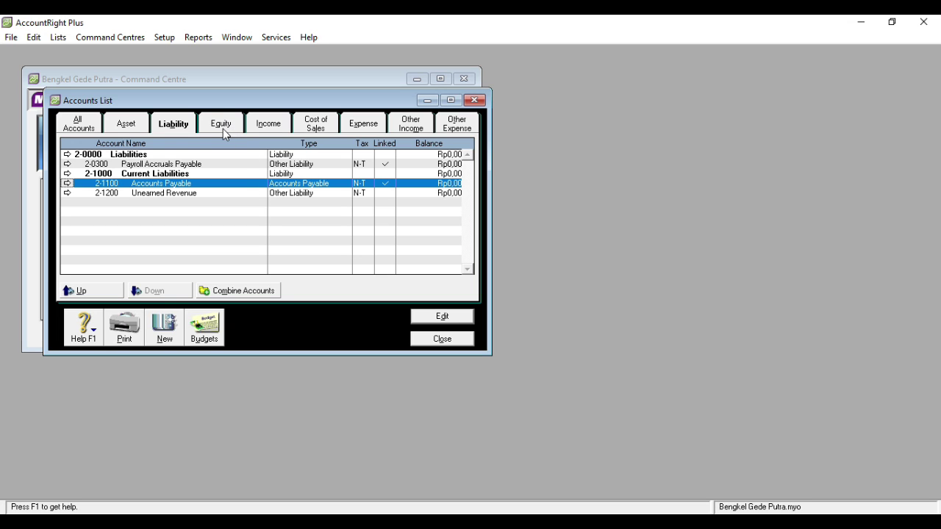
- Browse the Equity, Income, Expense, Other Income and Other Expense accounts, then All Accounts
click(223, 128)
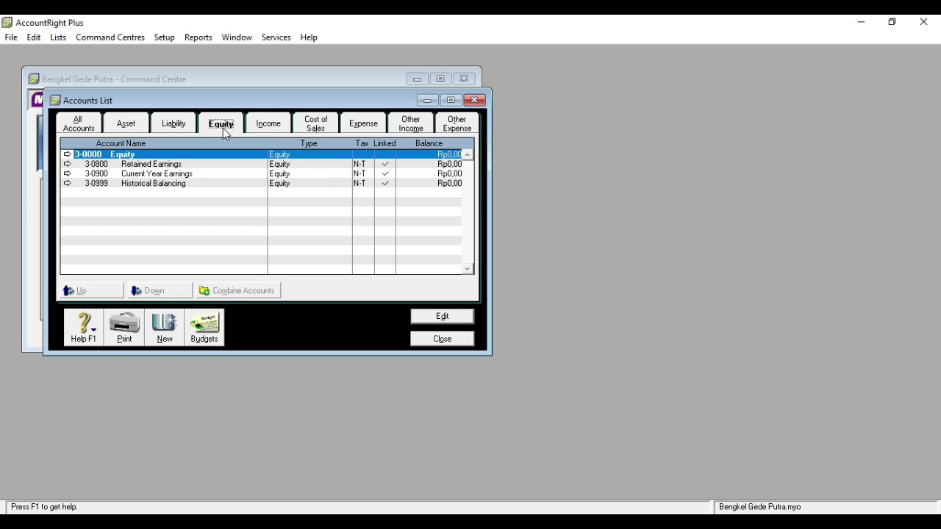
click(280, 132)
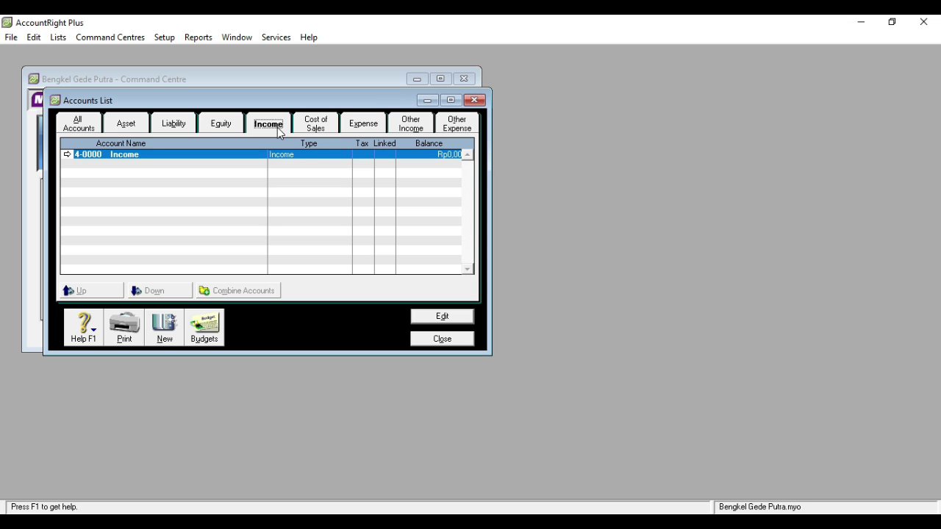
click(365, 126)
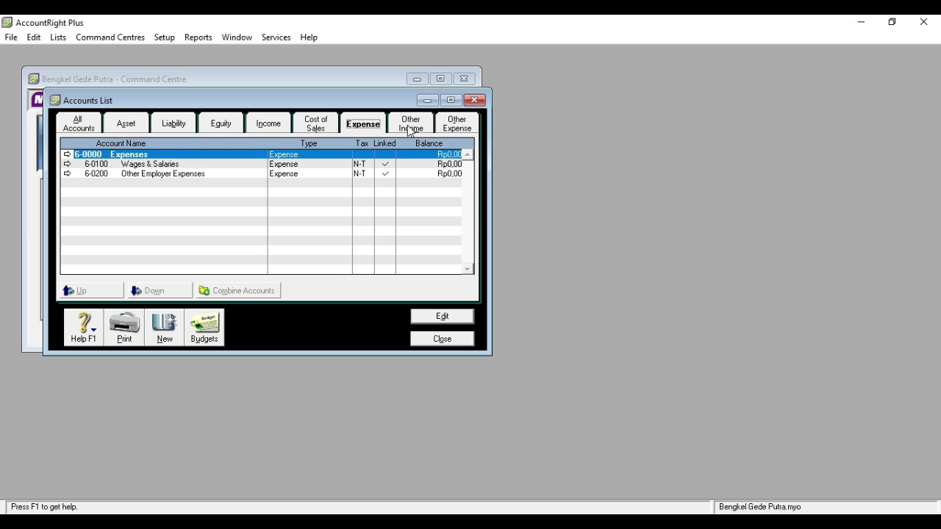
click(410, 130)
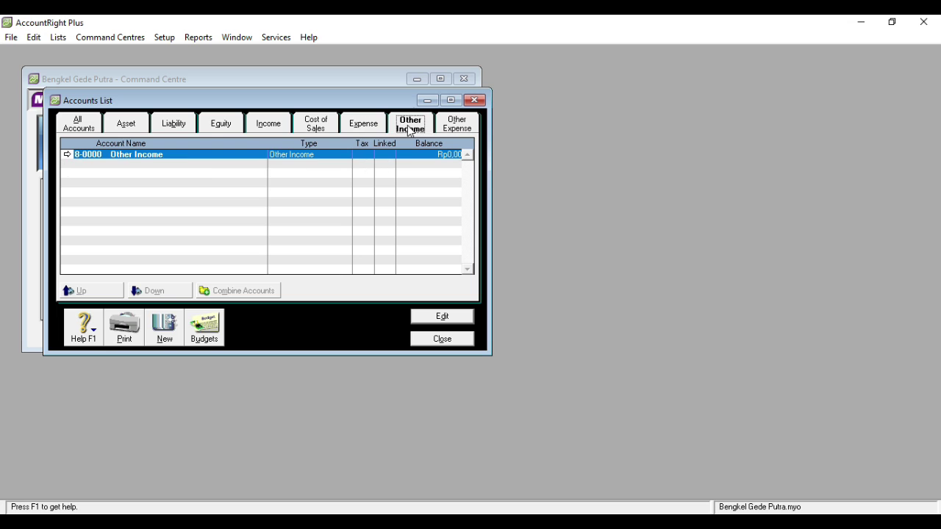
click(460, 131)
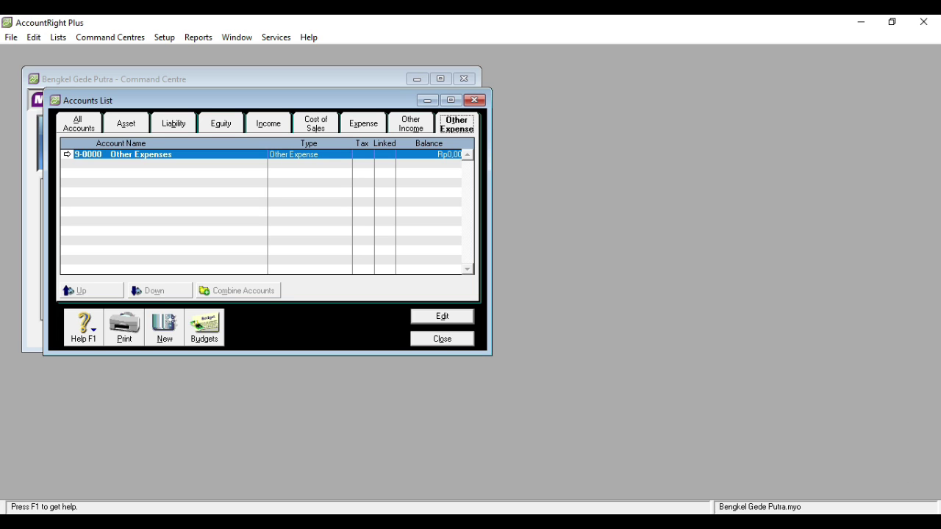
click(80, 125)
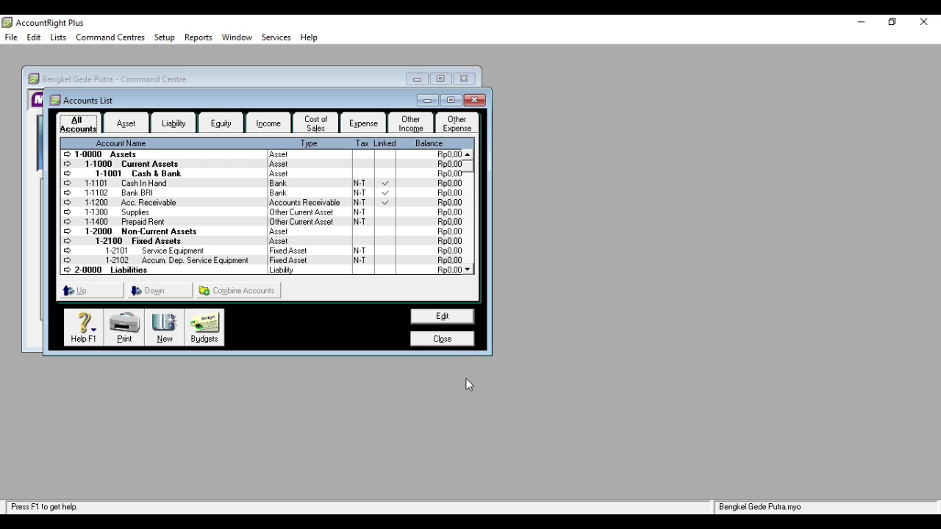
- Close the Accounts List and open the GST code from Lists > Tax Codes
click(442, 339)
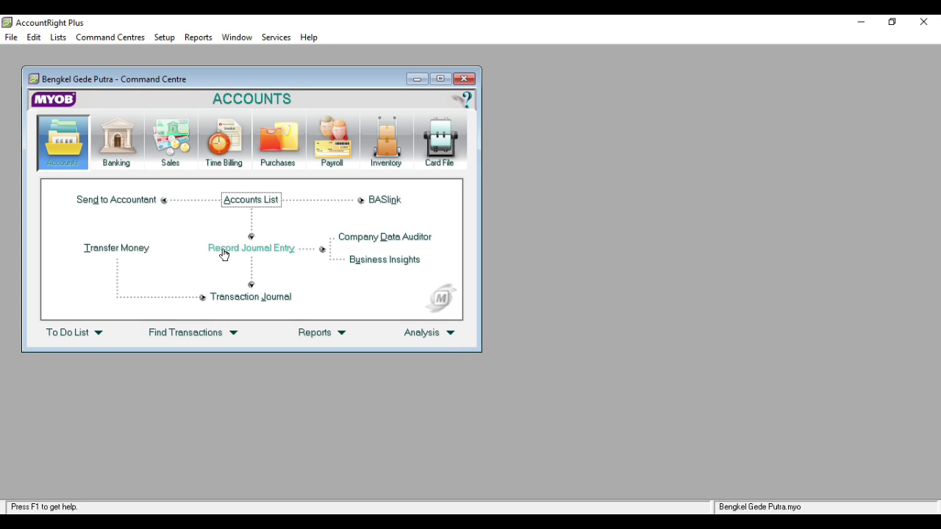
click(58, 38)
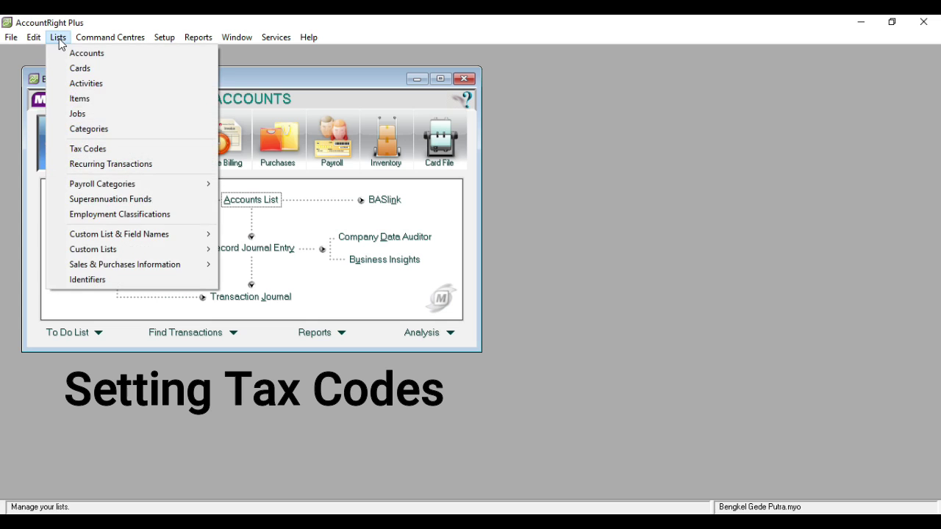
click(92, 151)
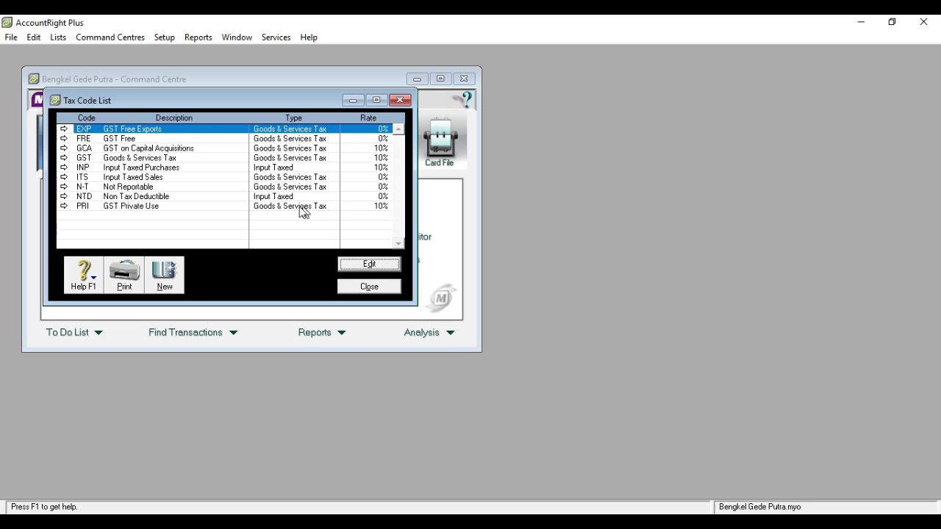
double_click(149, 159)
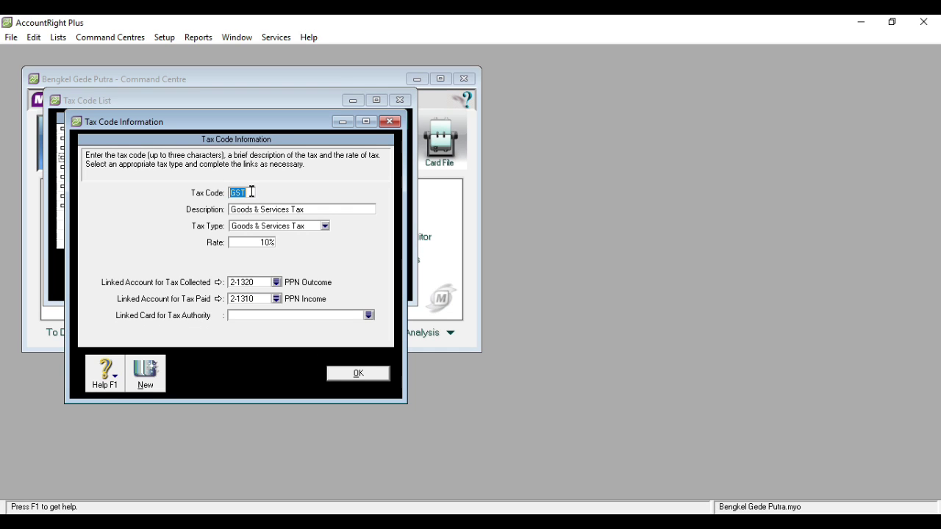
- Rename the GST tax code to PPN with description 'Pajak Pertambahan Nilai', then open FRE
text(PPN)
click(309, 212)
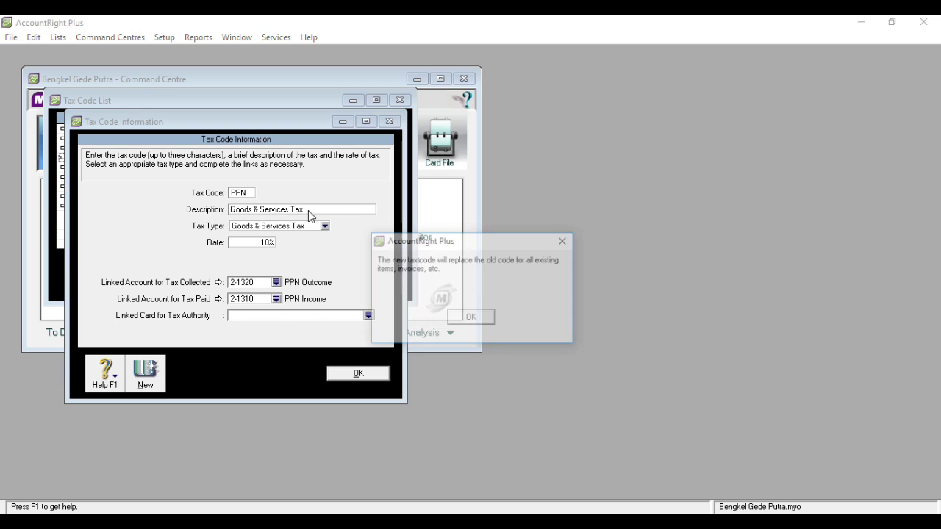
click(471, 318)
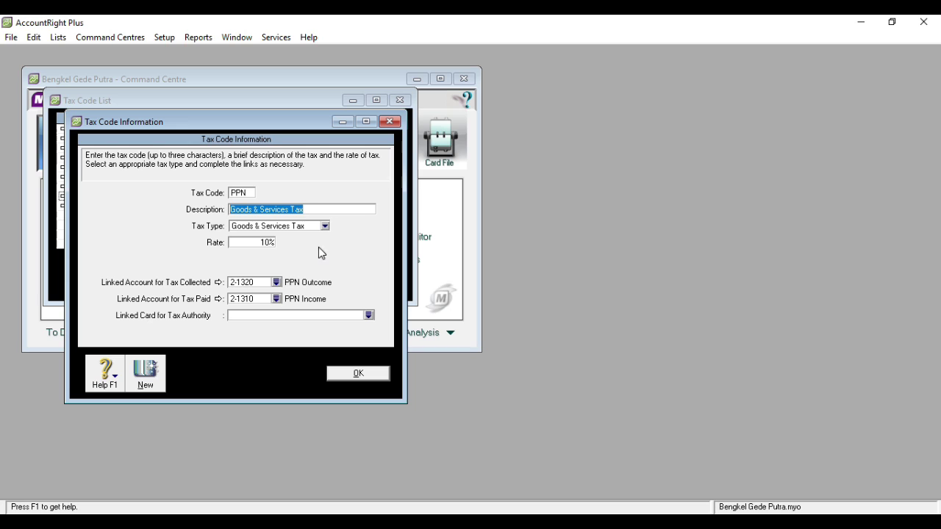
key(BackSpace)
text(Pajak Pertamb)
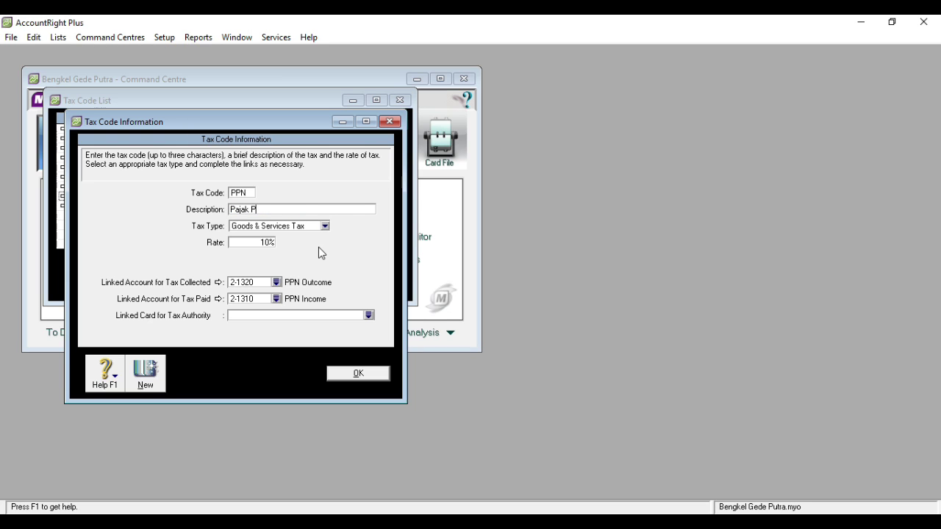
text(ahan Nilai)
click(357, 374)
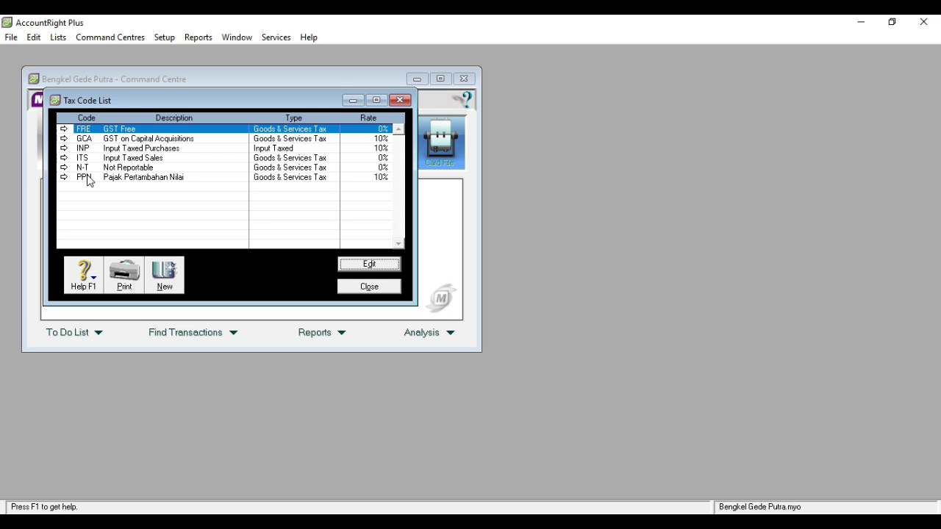
double_click(86, 131)
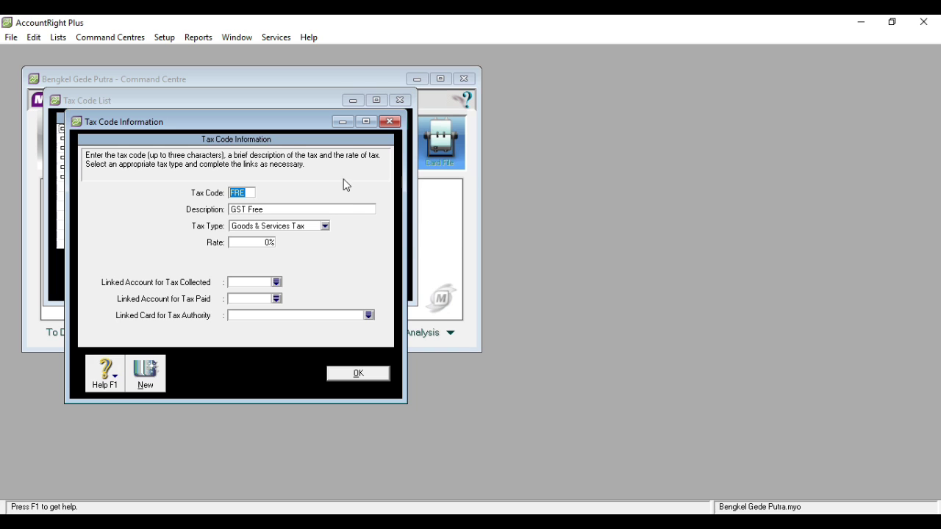
- Delete the FRE and GCA tax codes
right_click(343, 179)
click(354, 187)
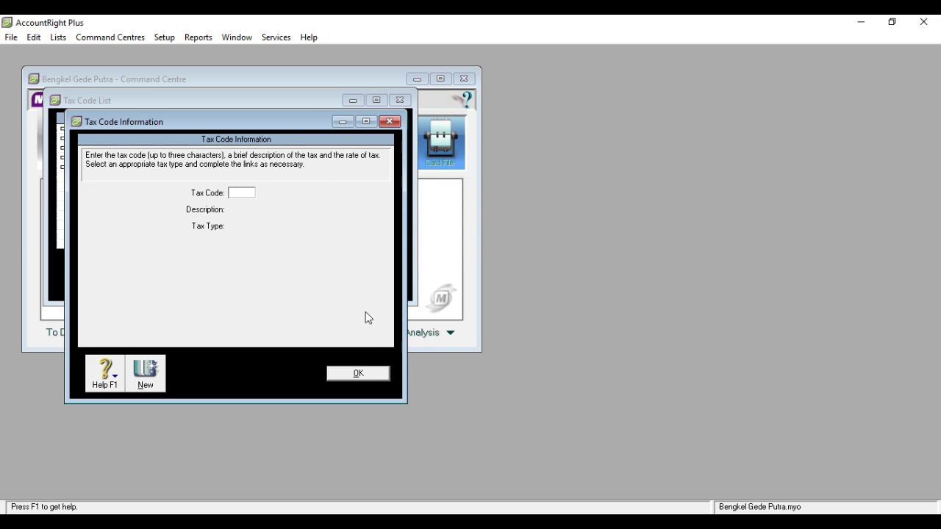
click(358, 374)
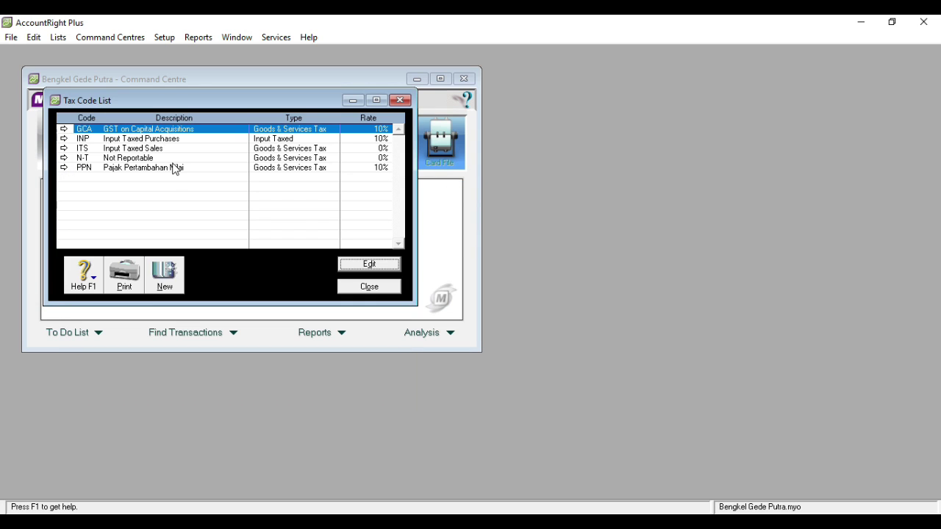
double_click(141, 135)
right_click(294, 188)
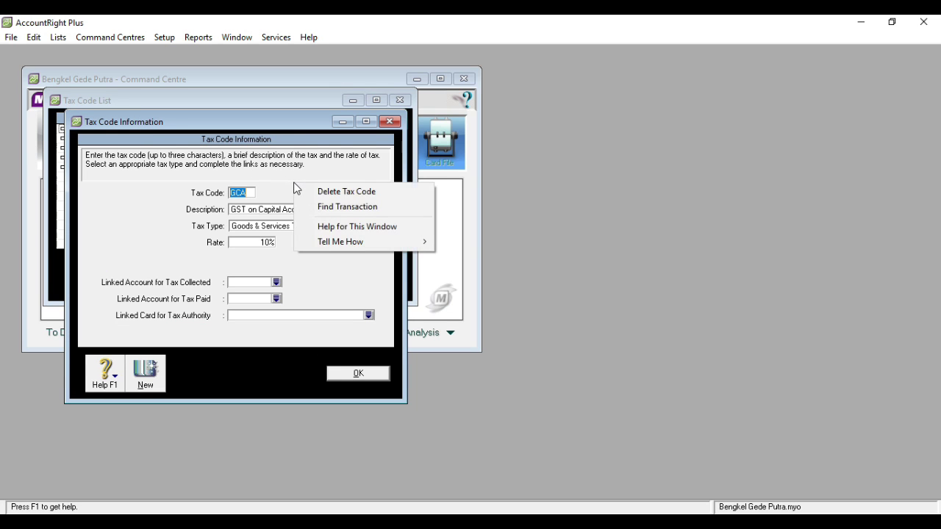
click(306, 191)
click(329, 372)
- Delete the INP and ITS tax codes and close the Tax Code List
right_click(110, 135)
click(121, 137)
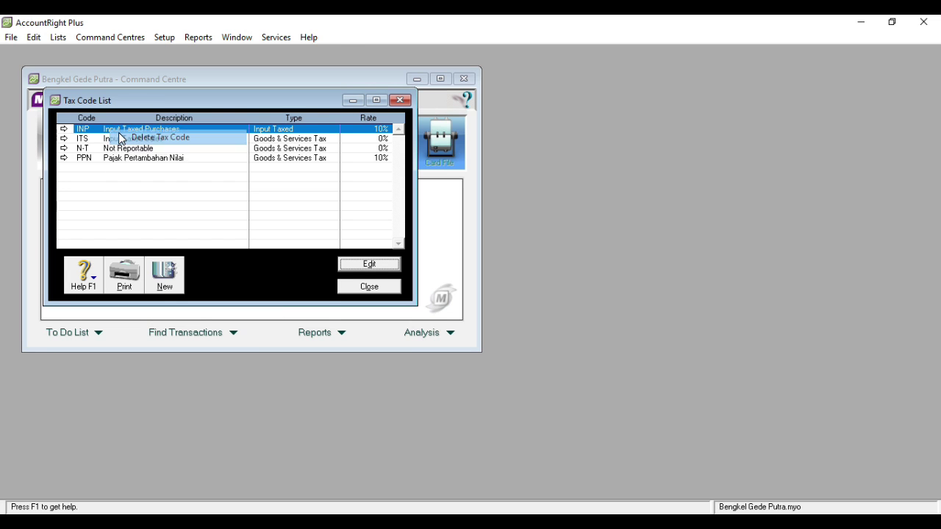
double_click(152, 137)
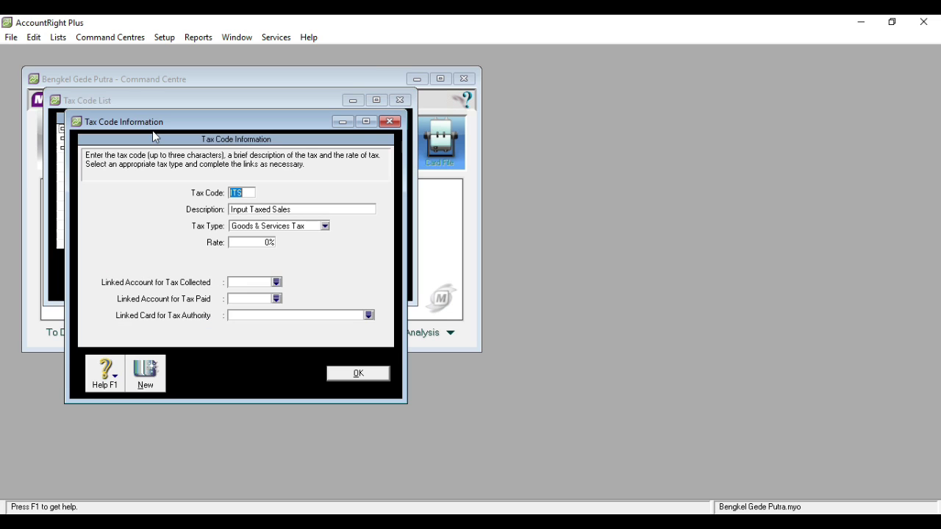
right_click(338, 191)
click(350, 194)
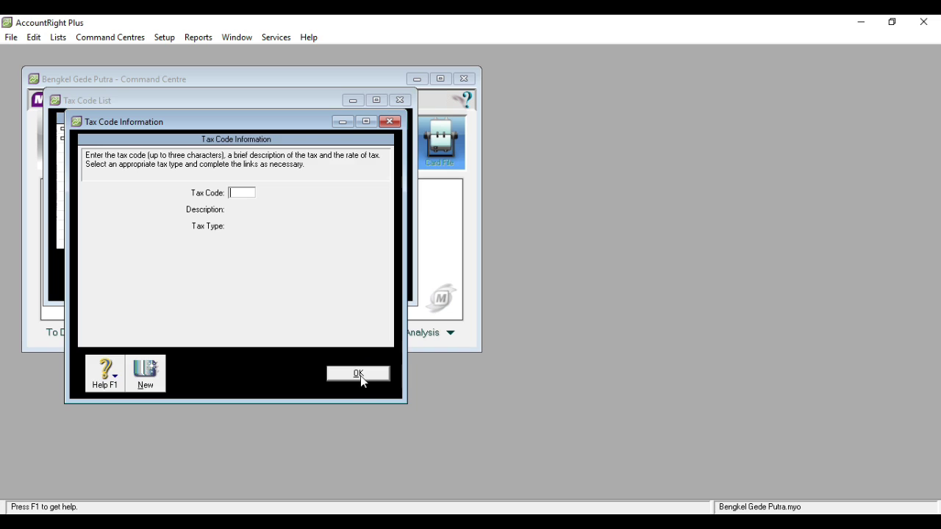
click(360, 376)
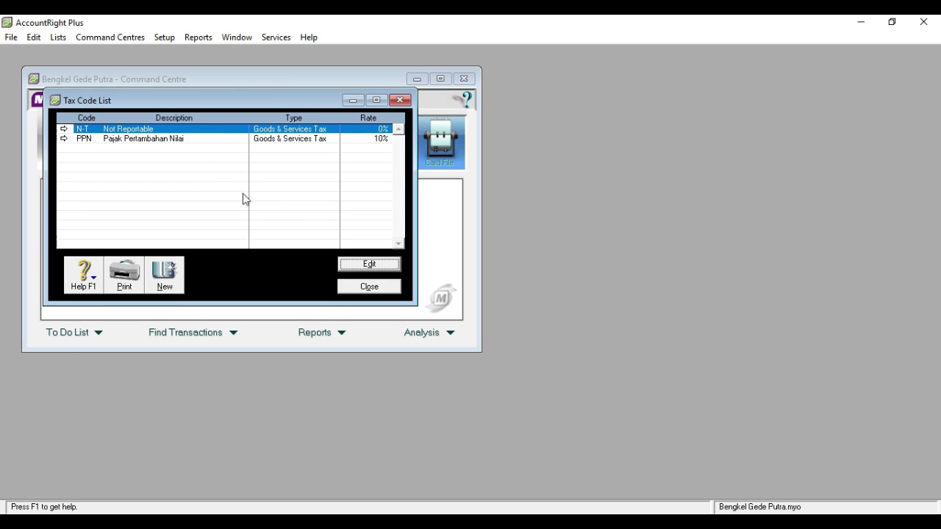
click(363, 287)
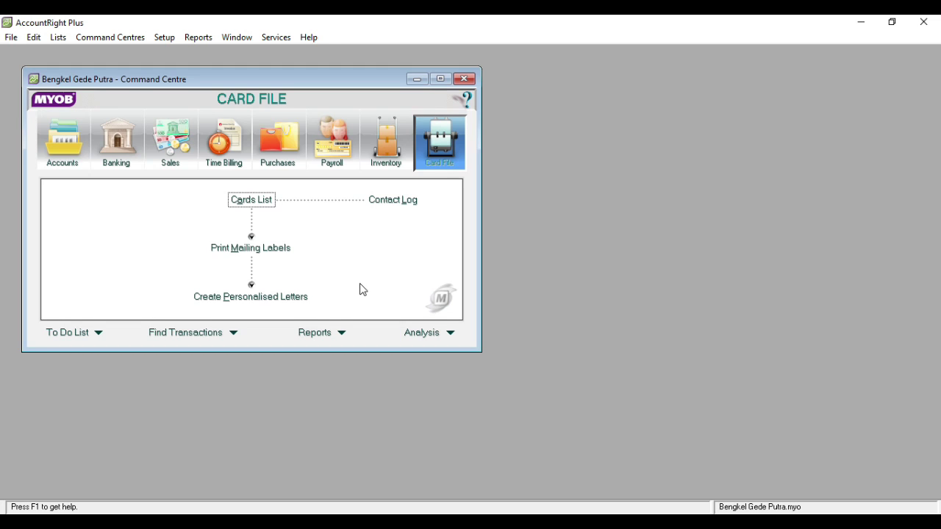
- Review the Accounts & Banking links, keeping electronic payments on Cash In Hand and undeposited funds on Bank BRI
click(165, 37)
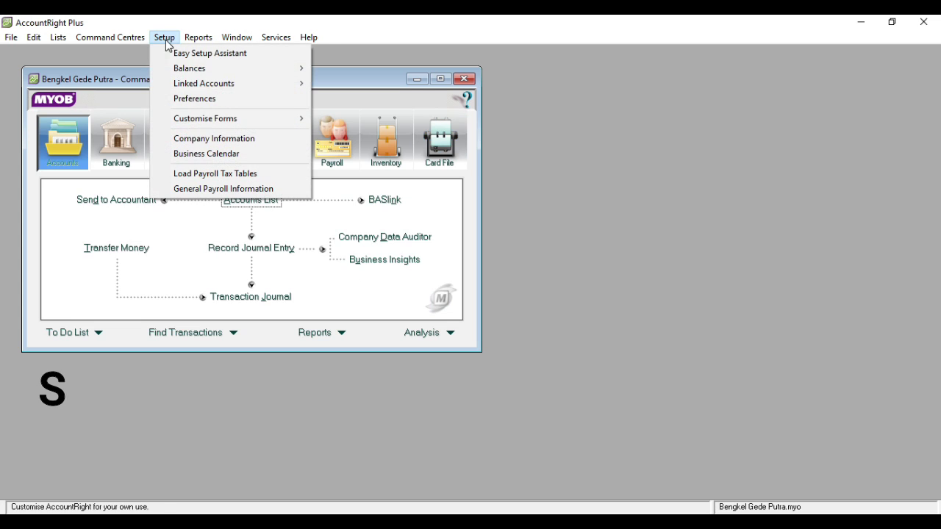
mouse_move(293, 90)
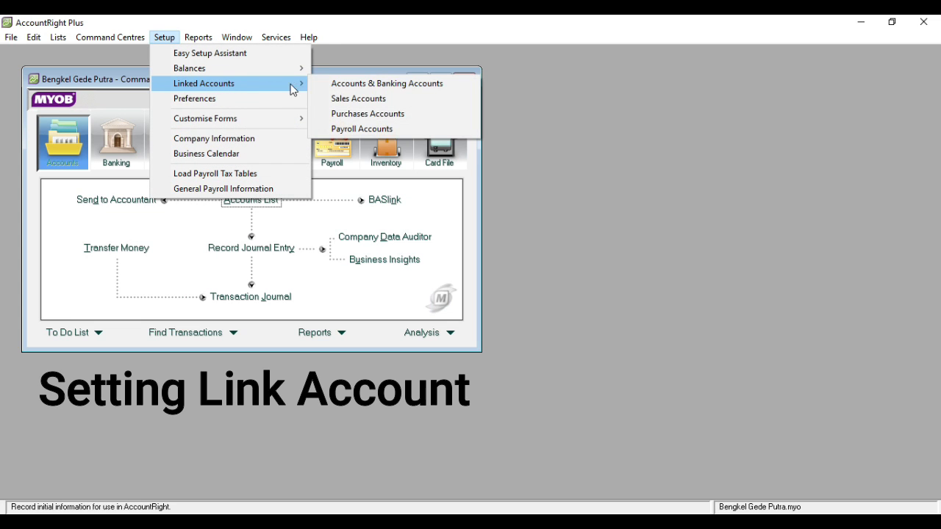
click(327, 87)
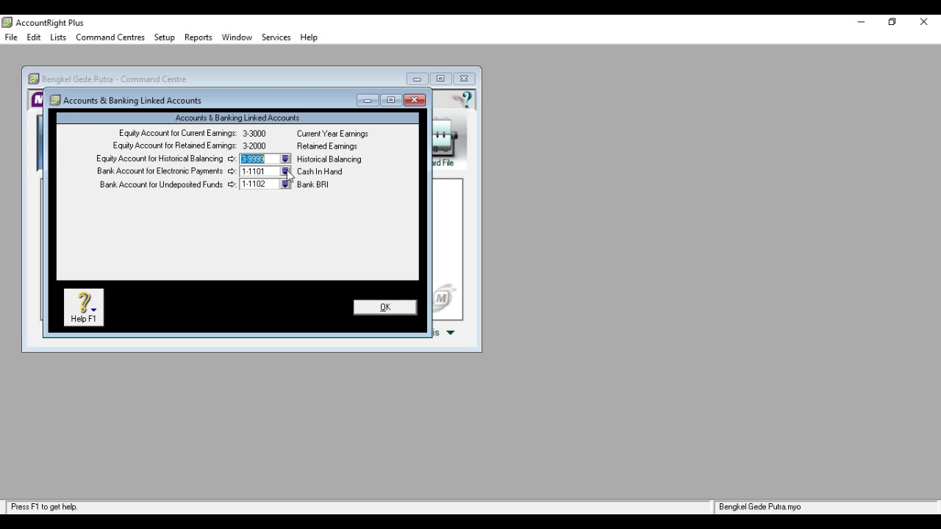
click(286, 172)
double_click(380, 208)
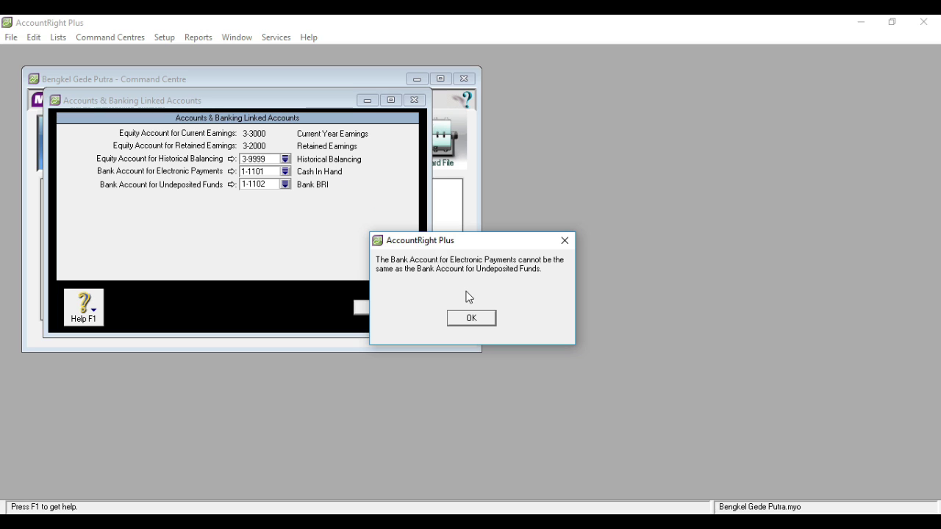
click(479, 316)
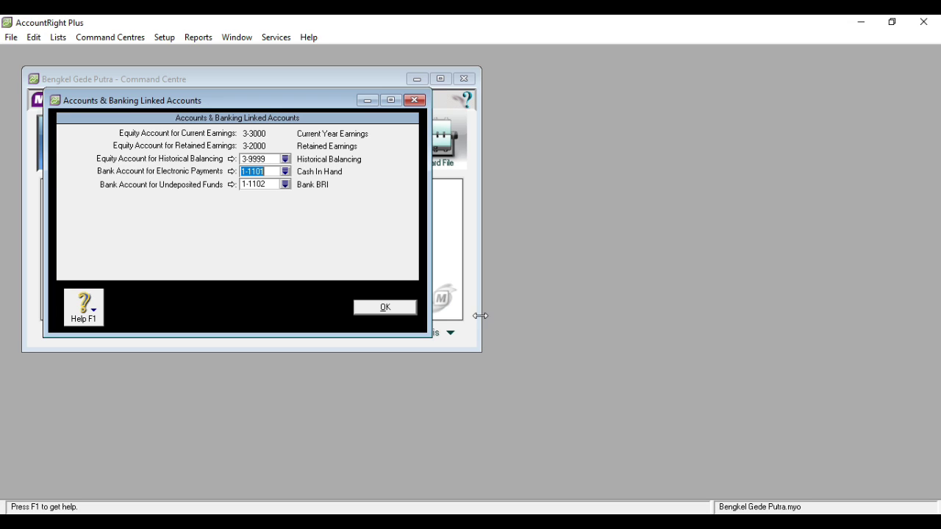
click(287, 185)
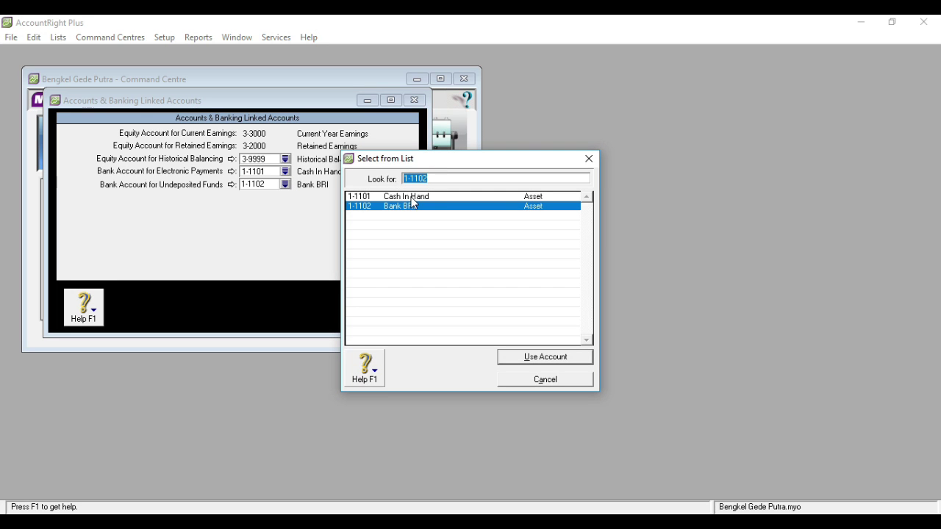
double_click(413, 197)
click(452, 311)
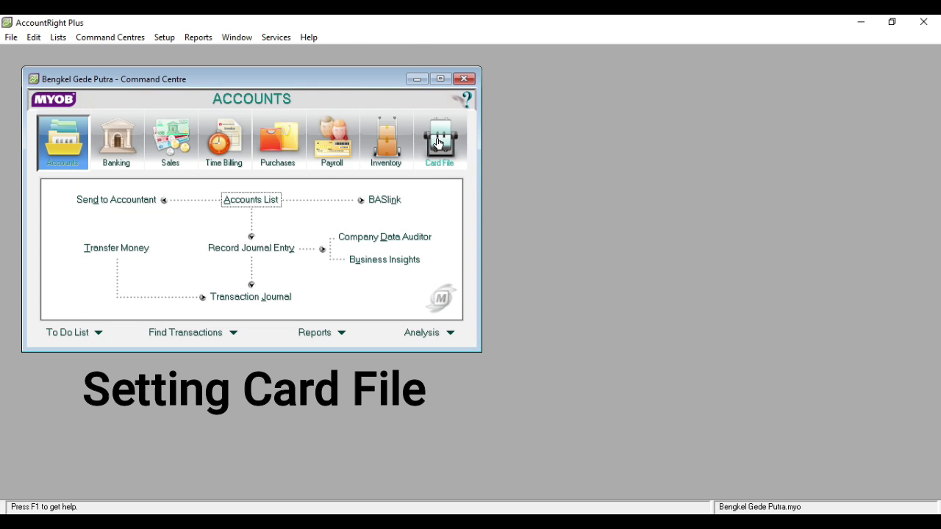
click(438, 144)
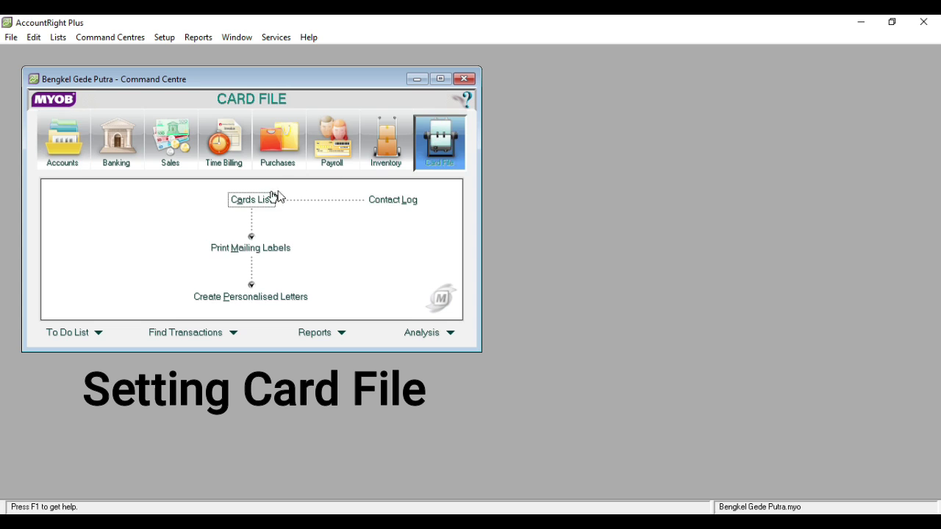
click(251, 200)
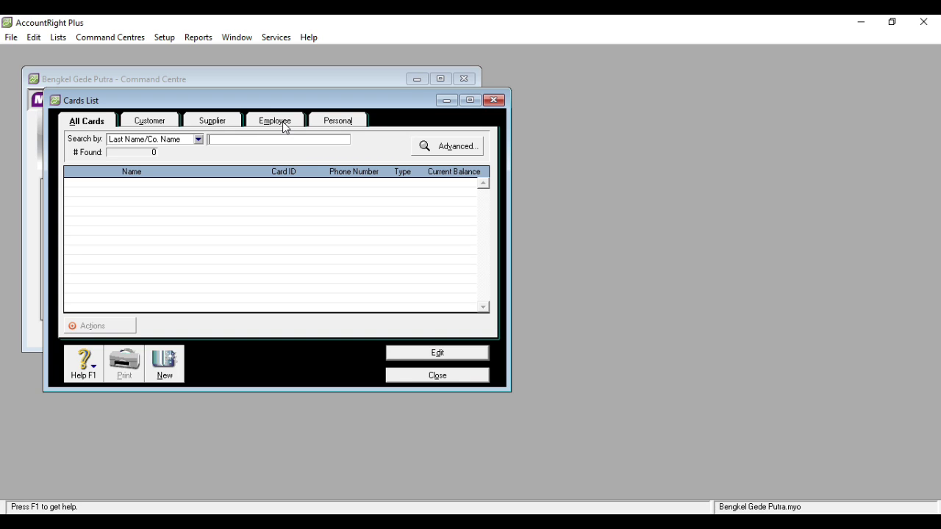
click(168, 122)
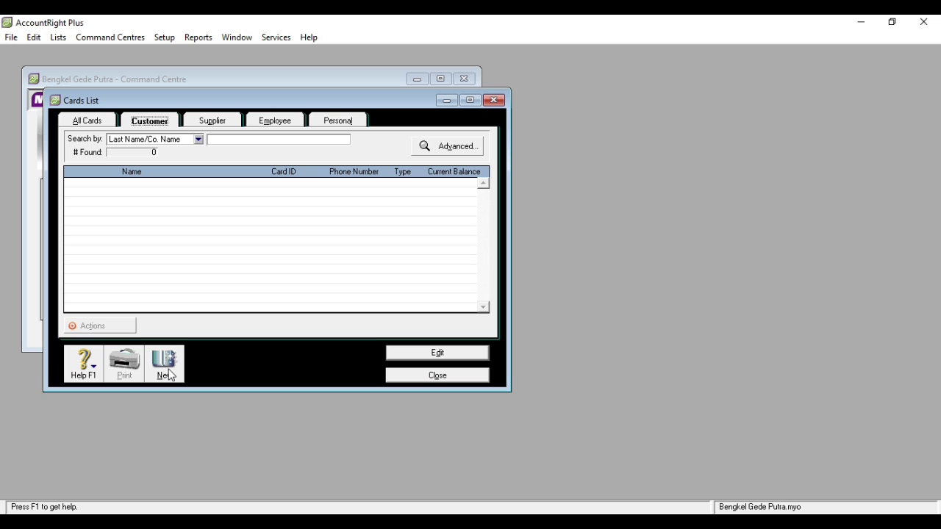
click(169, 375)
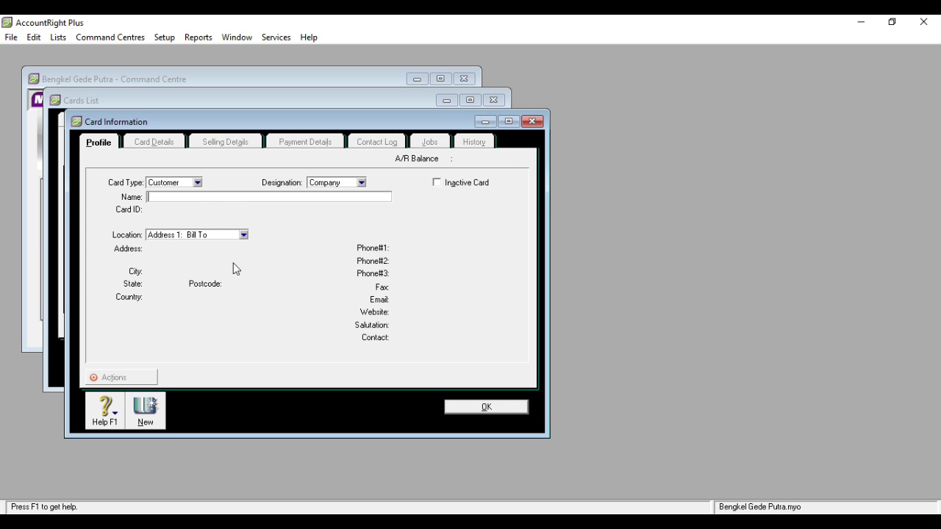
click(531, 121)
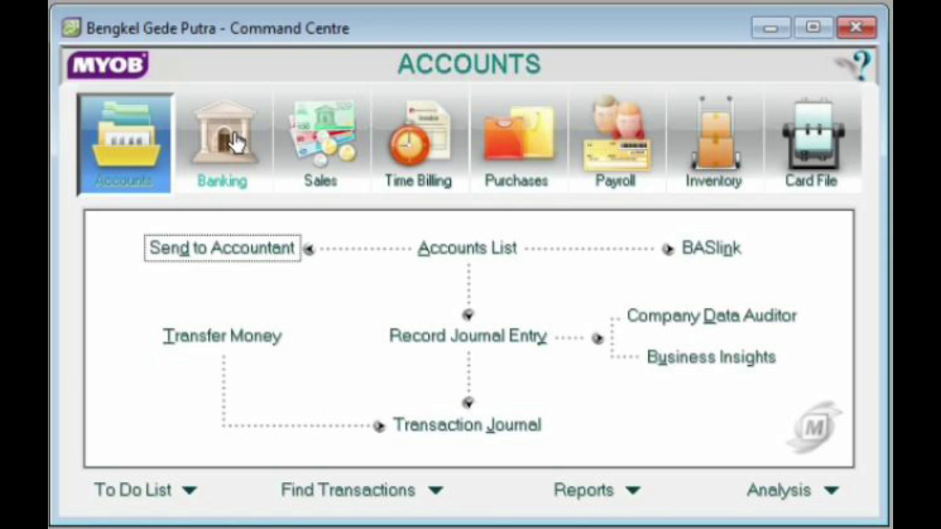
- Open Account Opening Balances for 01/01/2020 and scroll through the Rp0,00 accounts
click(235, 144)
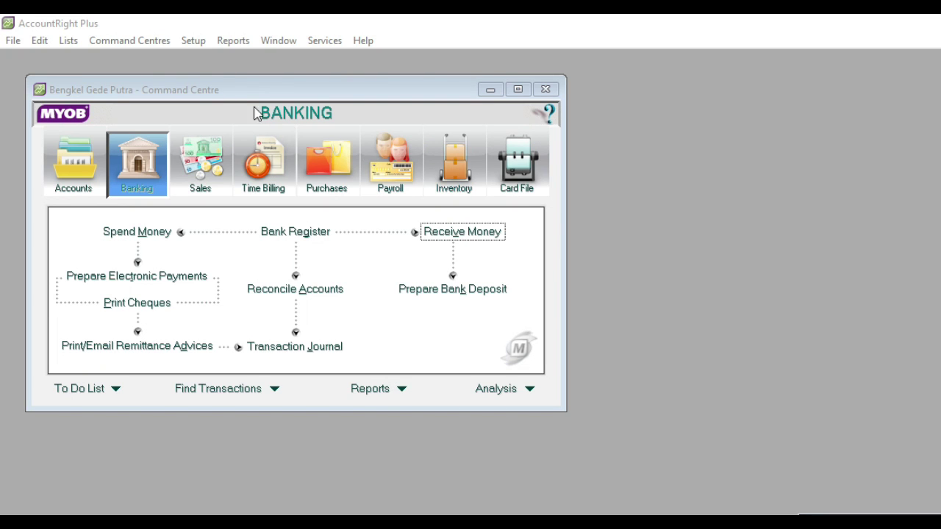
click(194, 41)
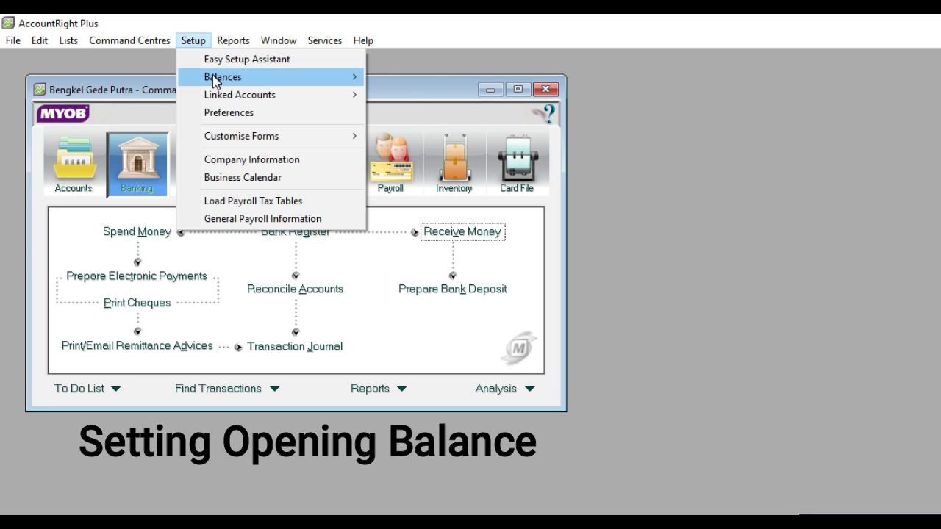
mouse_move(215, 81)
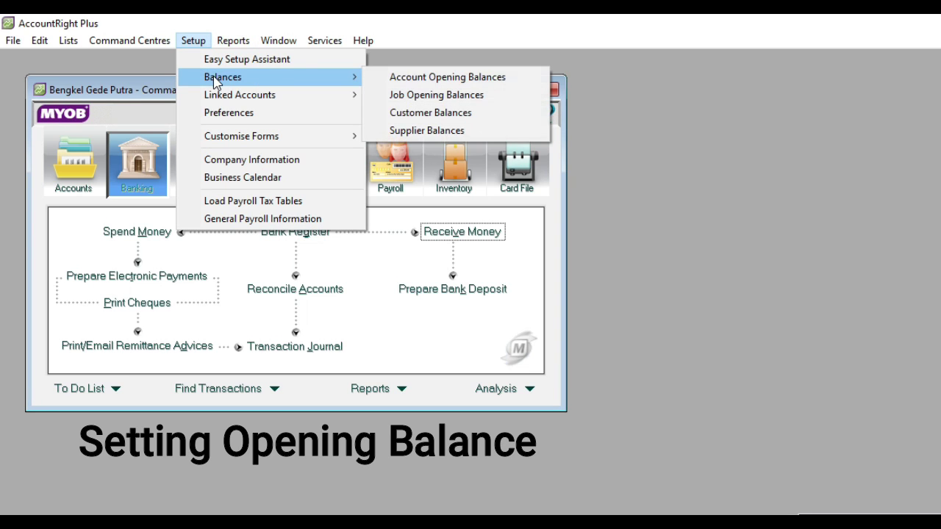
click(403, 78)
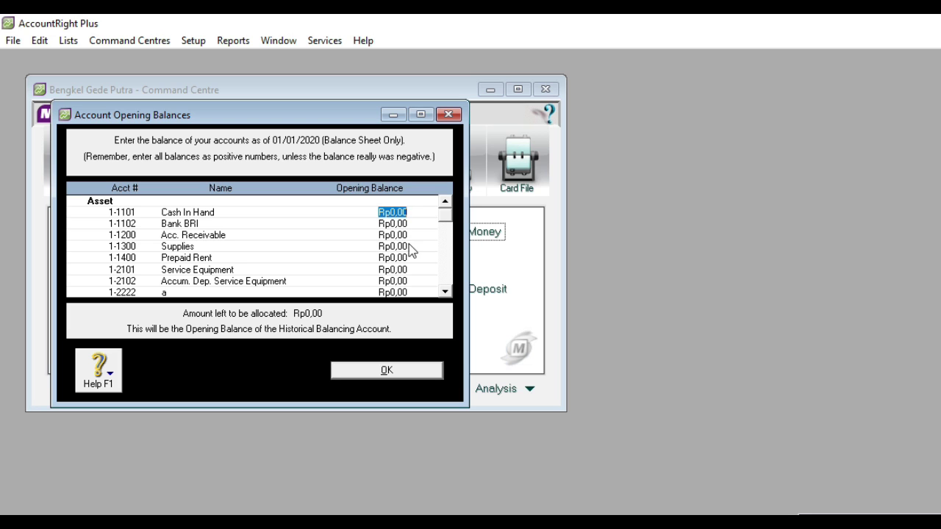
click(444, 292)
click(444, 291)
click(444, 292)
click(444, 291)
click(444, 292)
click(444, 291)
click(444, 292)
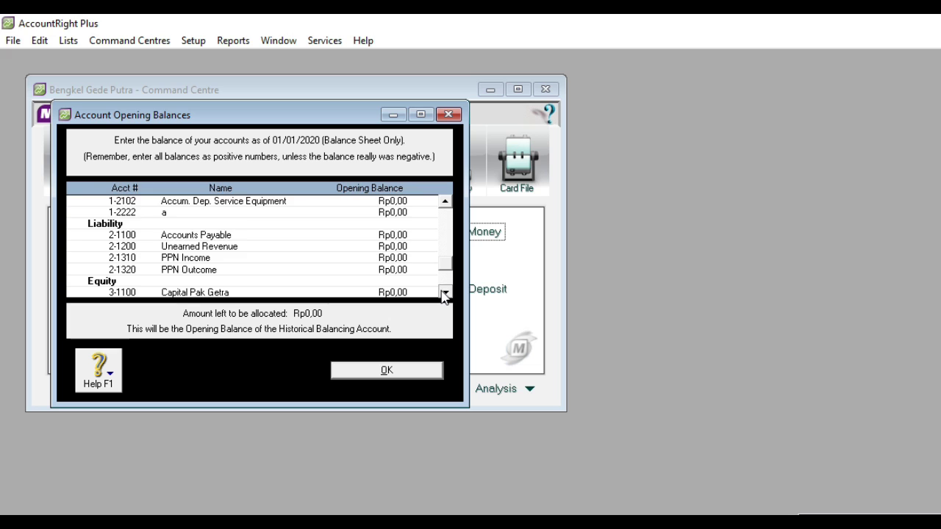
click(444, 292)
click(444, 292)
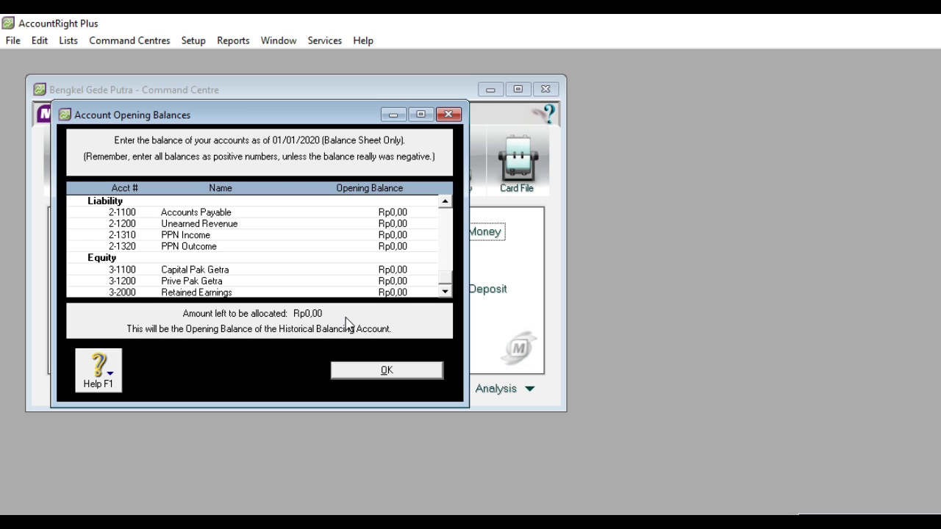
- Close the Account Opening Balances window to return to the Accounts Command Centre
click(378, 373)
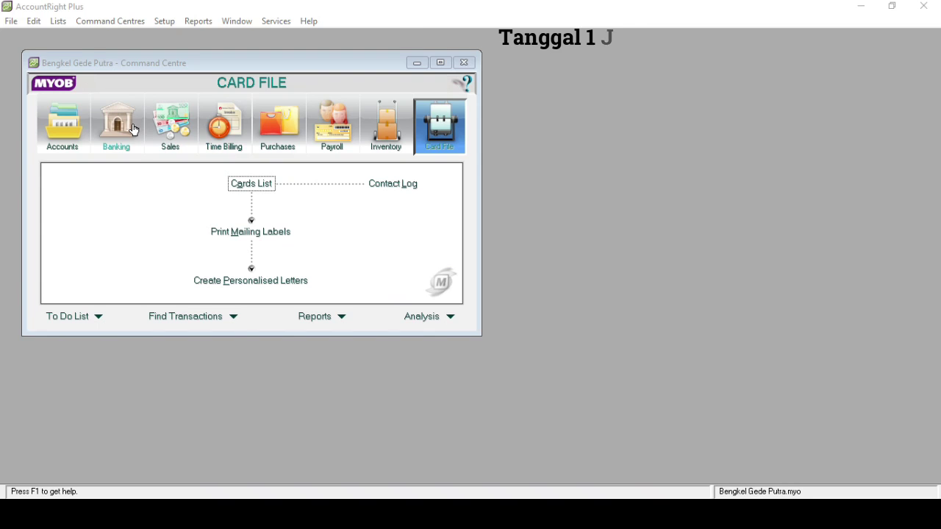
- Start a Receive Money entry depositing into 1-1102 Bank BRI, dated 01/01/2020
click(252, 151)
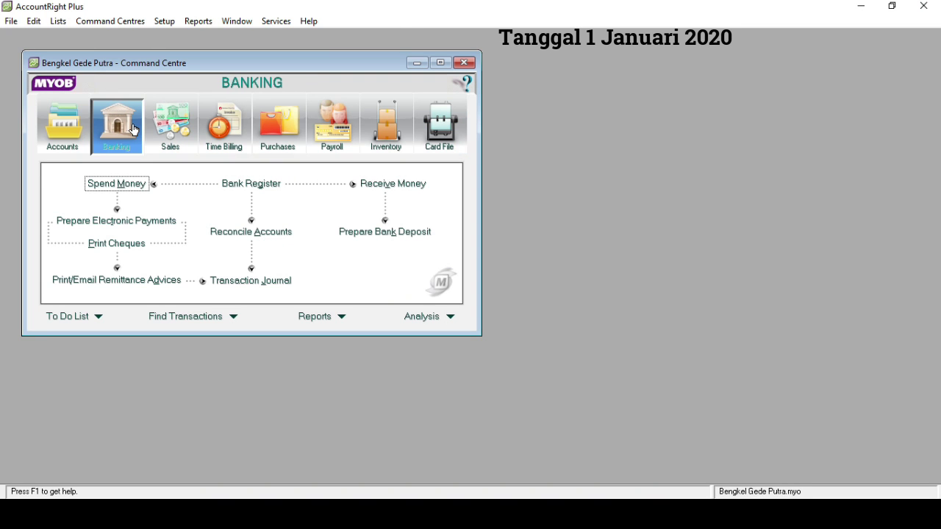
click(384, 185)
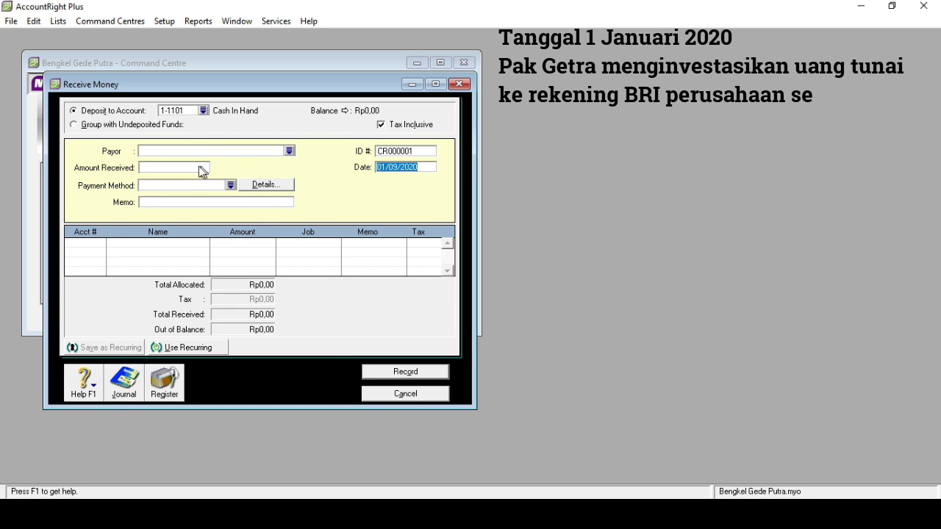
click(204, 111)
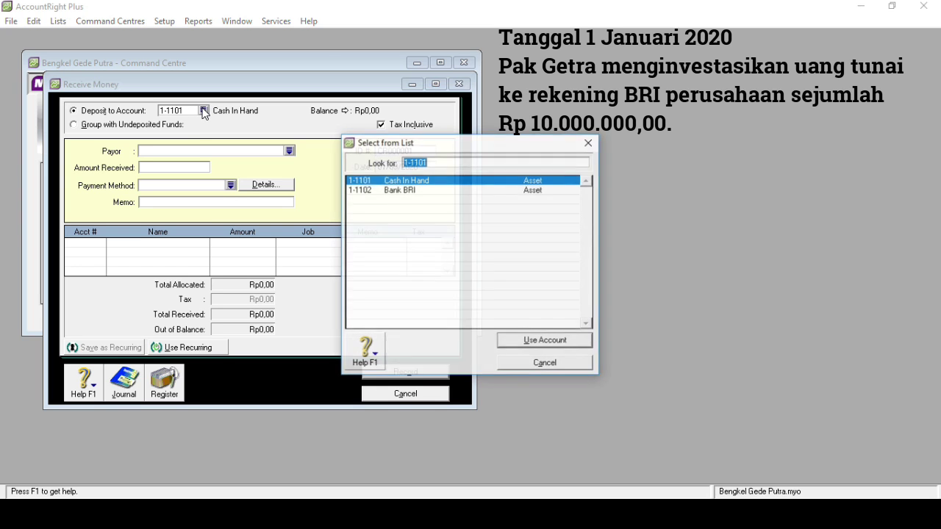
double_click(385, 193)
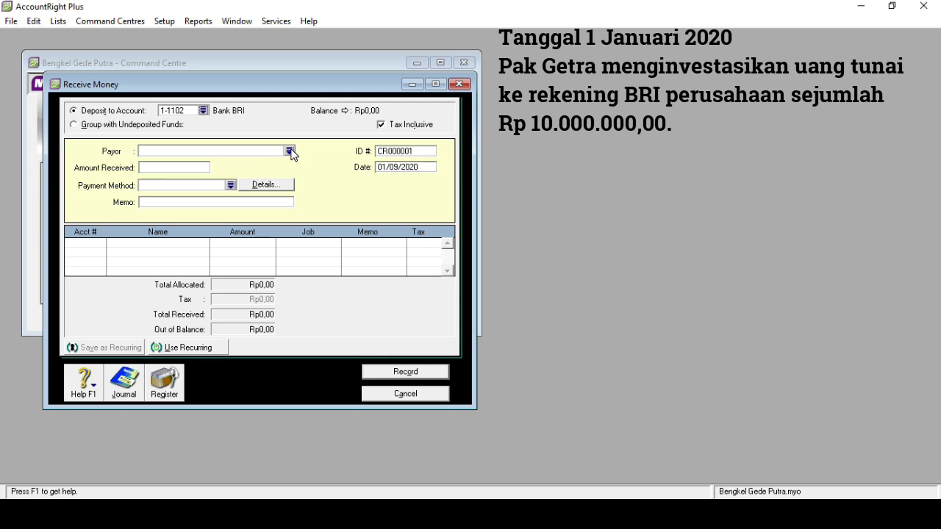
double_click(399, 167)
click(399, 167)
key(BackSpace)
text(1)
- Enter the owner's initial investment memo and an amount of Rp10.000.000
click(212, 201)
text(Investasi Awal P)
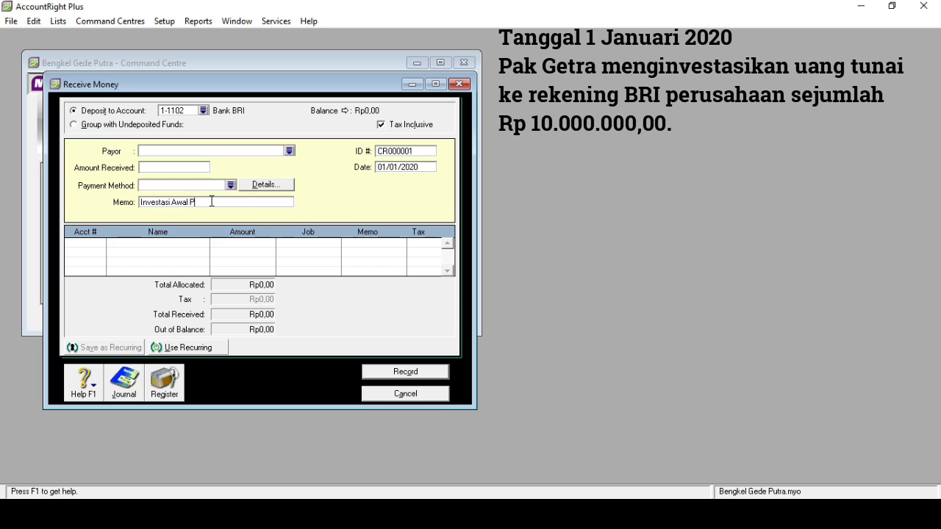
text(ak Getra)
click(169, 167)
text(1)
text(0)
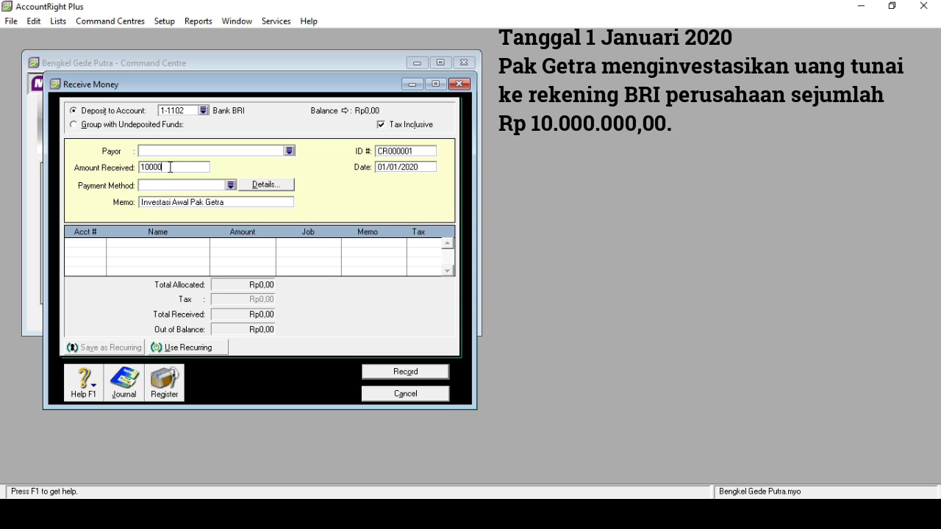
text(.000.000)
key(Tab)
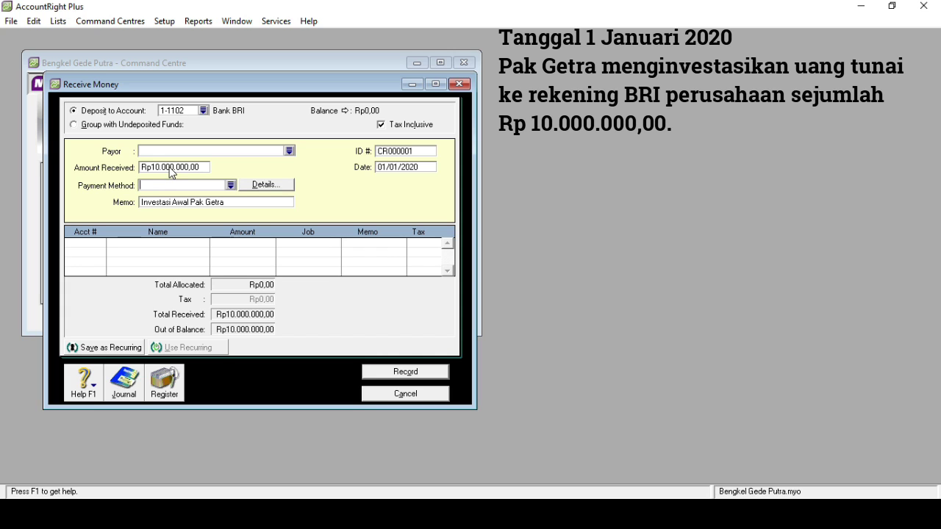
key(Tab)
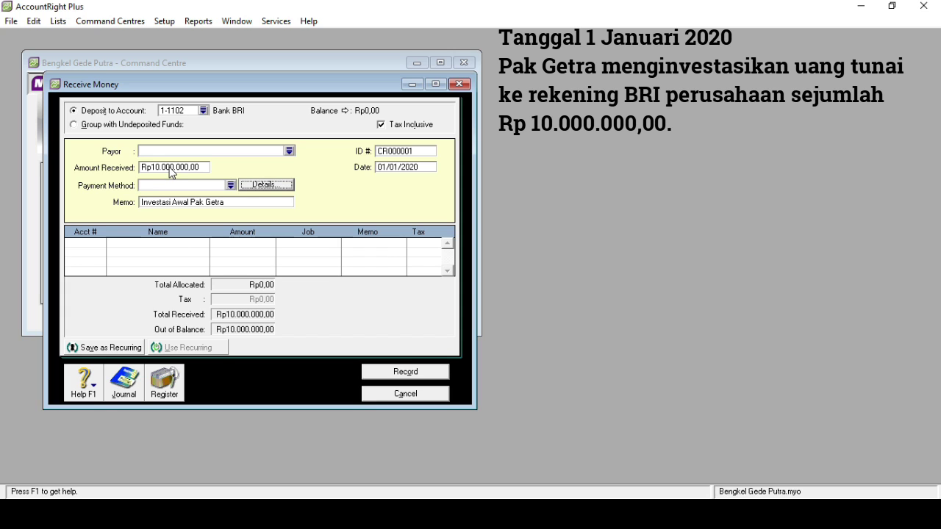
key(Tab)
key(Tab)
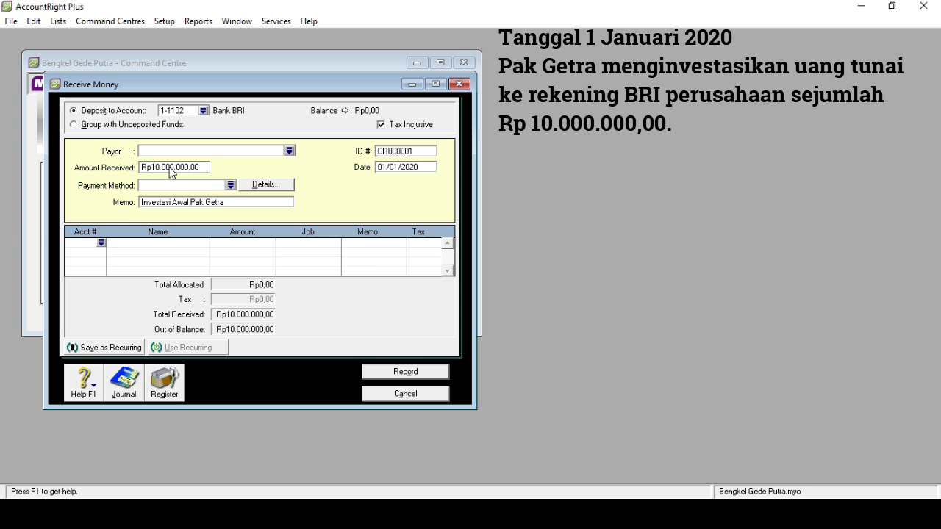
- Allocate the receipt to capital account 3-1100 and turn off Tax Inclusive
click(104, 241)
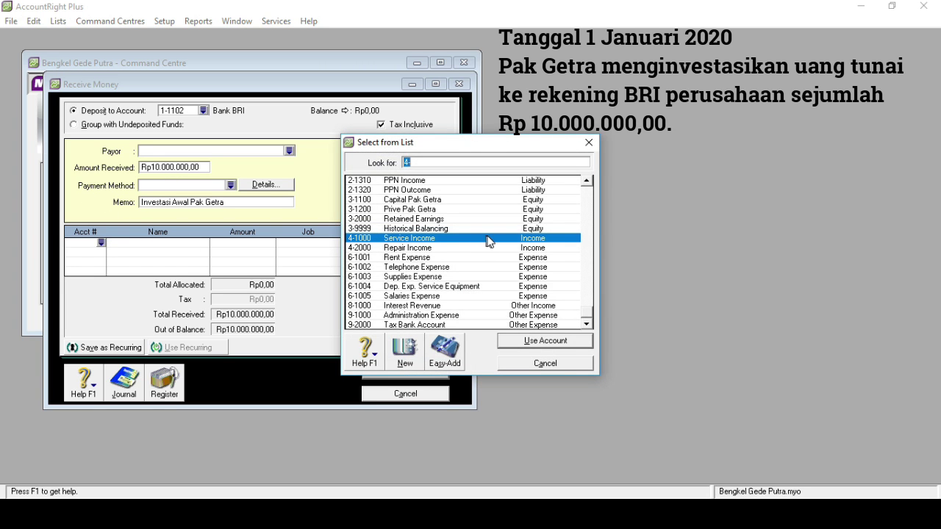
text(3)
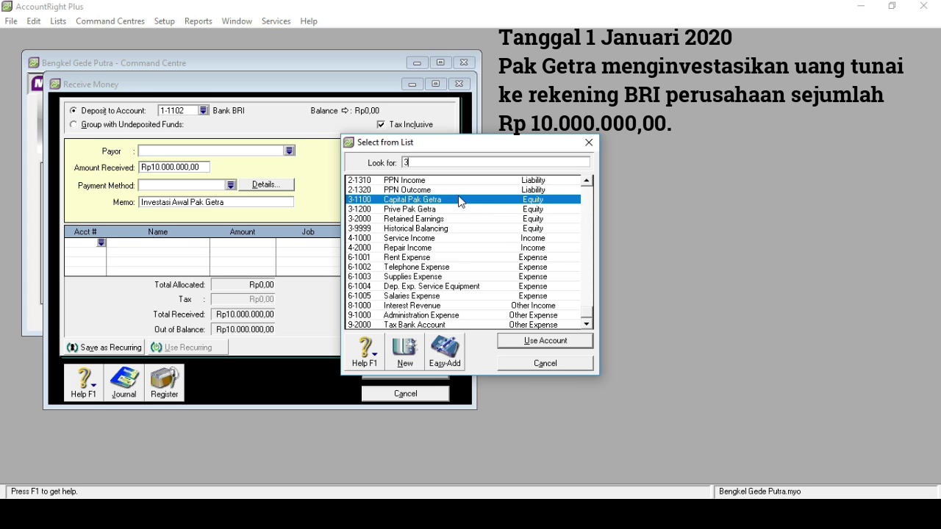
text(-1100)
key(Return)
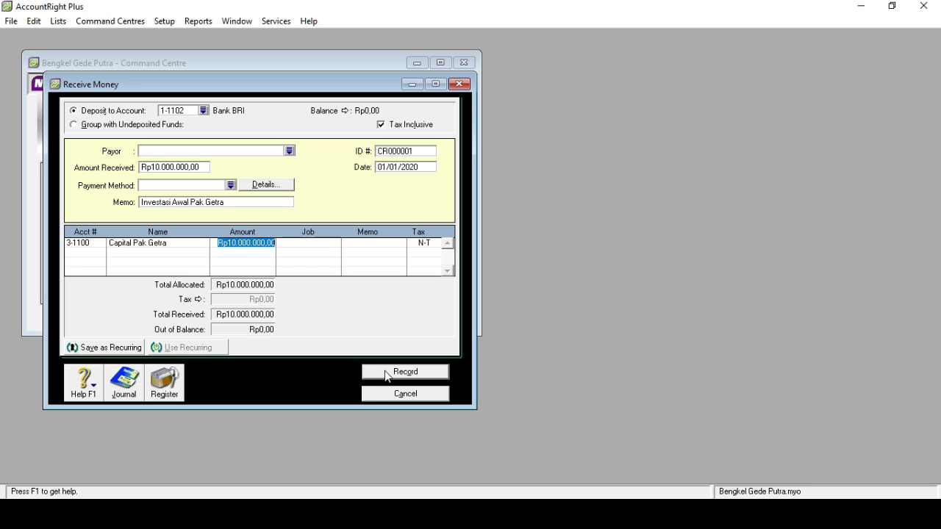
click(382, 125)
- Record the Rp10.000.000 Bank BRI receipt, close it, and start a new Spend Money form
click(402, 377)
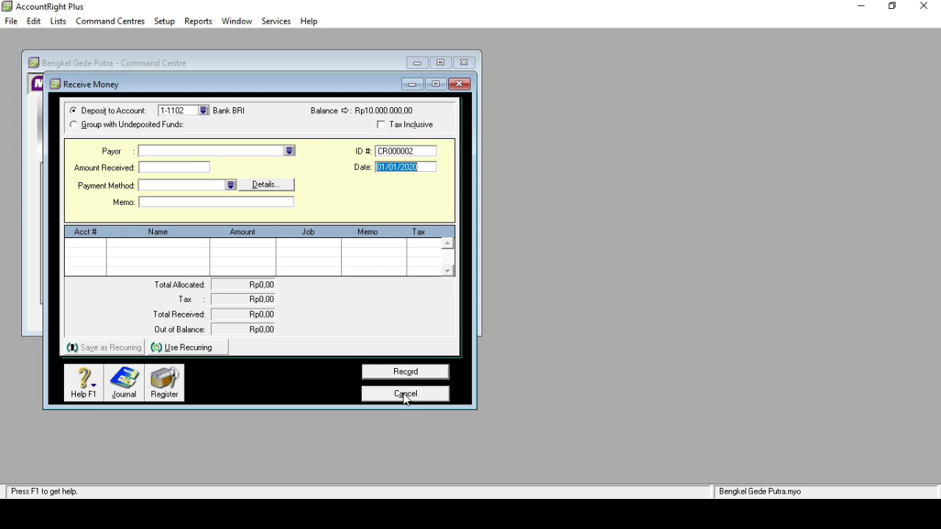
click(459, 84)
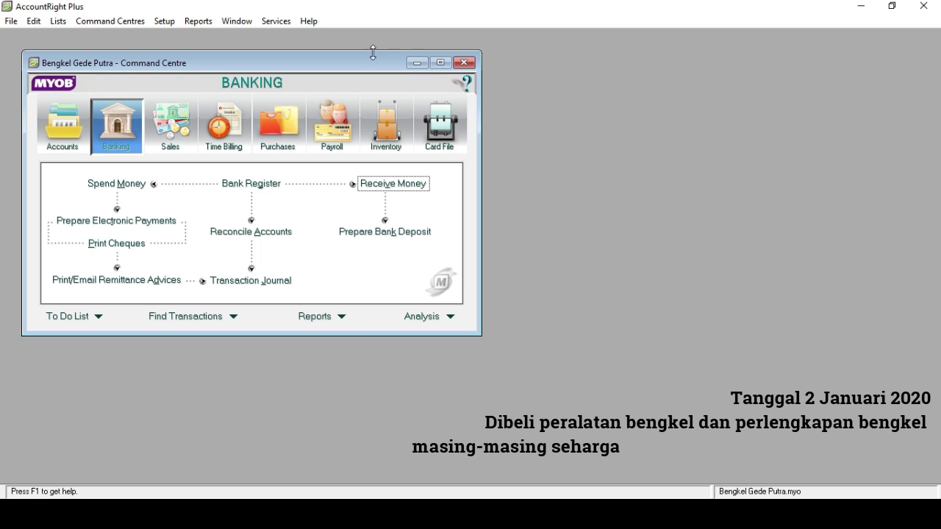
click(120, 185)
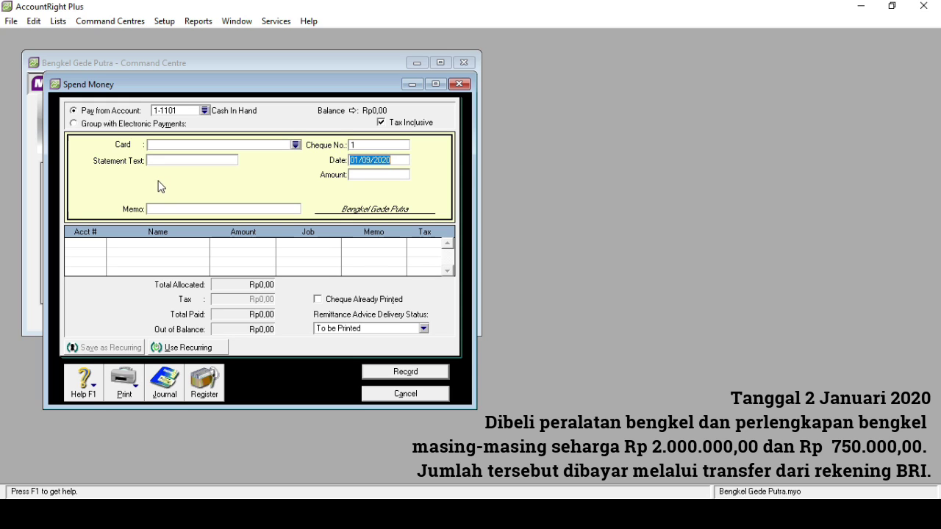
- Set the payment to come from 1-1102 Bank BRI, dated 02/01/2020
click(204, 111)
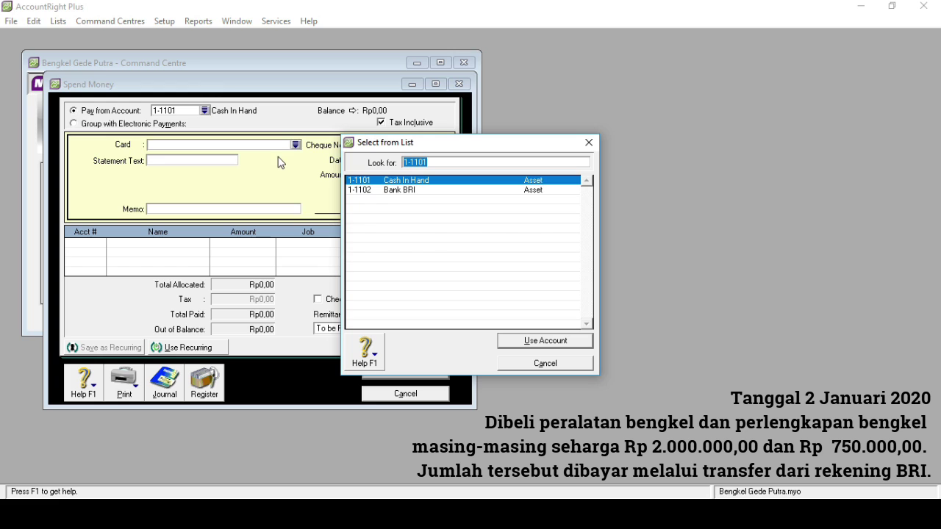
click(387, 193)
double_click(388, 193)
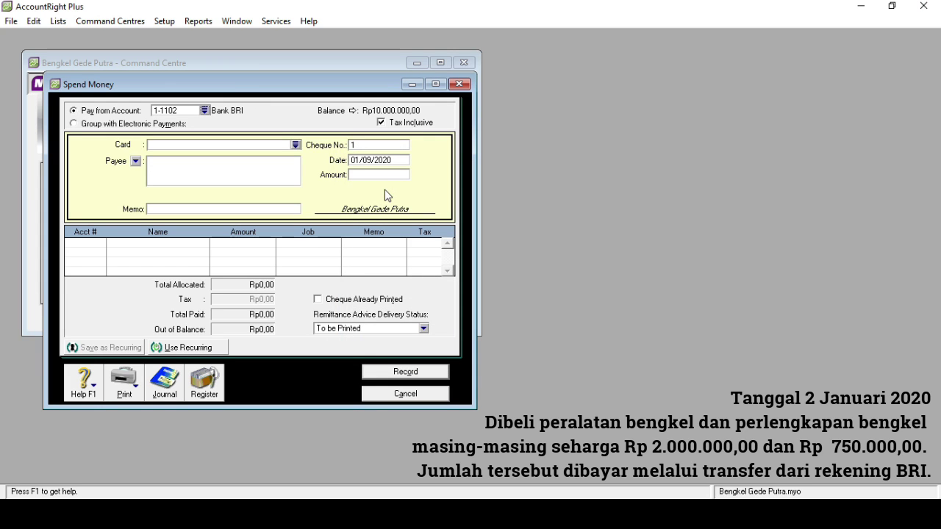
click(358, 160)
click(358, 160)
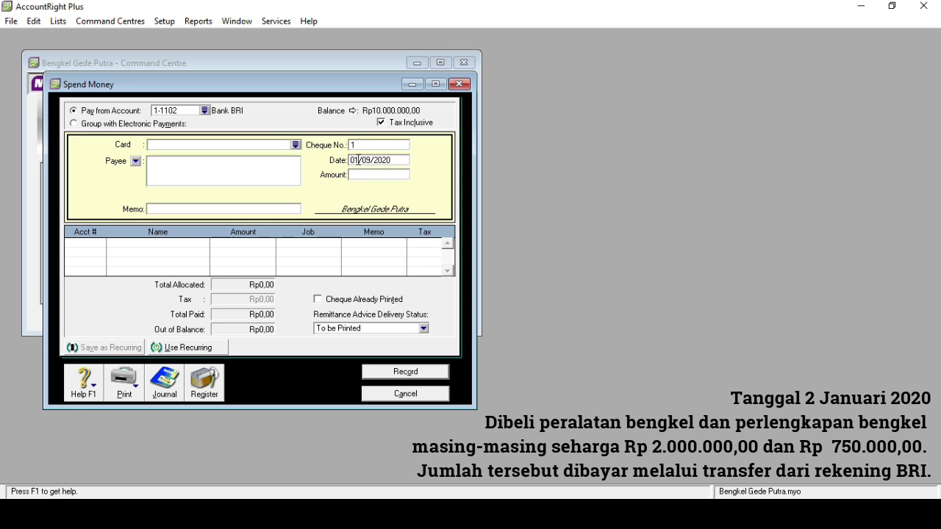
key(BackSpace)
text(2)
key(Delete)
key(Delete)
key(Delete)
key(Delete)
key(Delete)
key(Delete)
key(Delete)
key(Delete)
text(/01/2020)
- Enter amount Rp2.750.000 and memo 'Membeli Peralatan dan Perlengkapan Bengkel'
click(360, 175)
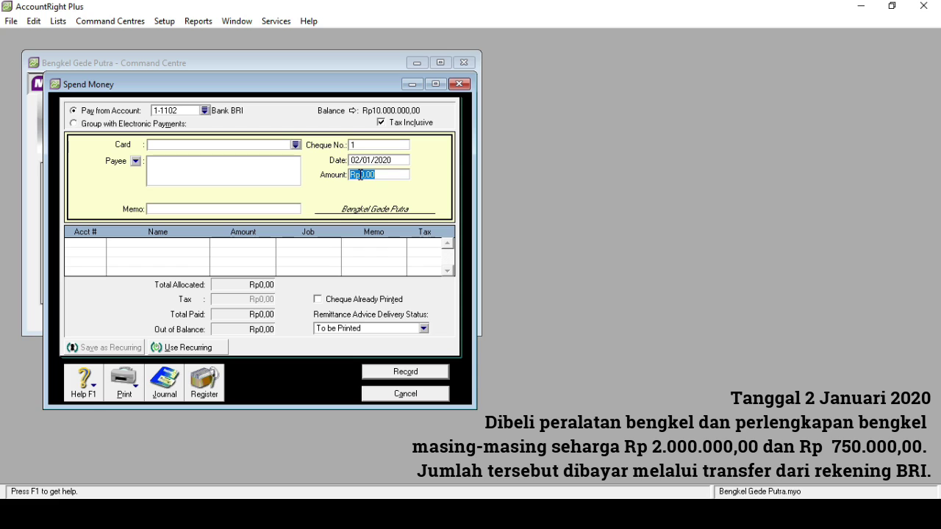
text(2750000)
key(Tab)
key(Tab)
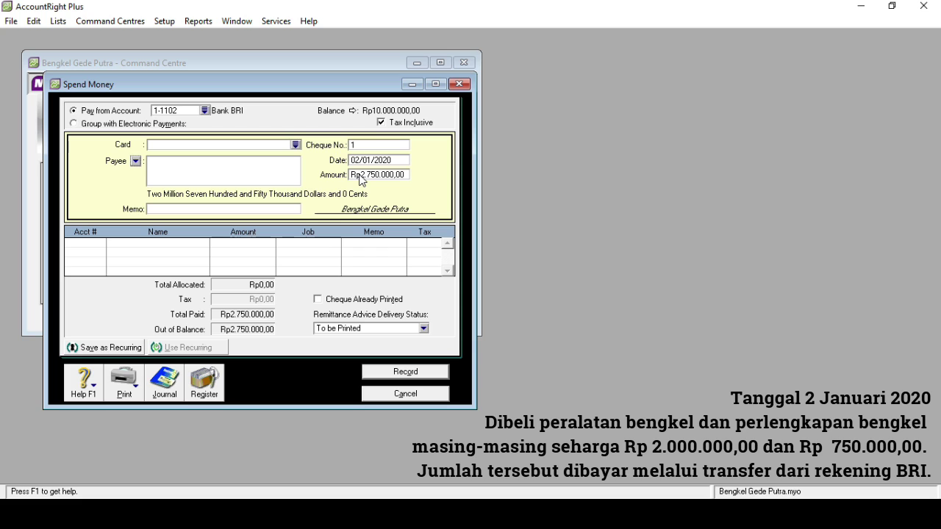
click(186, 209)
text(Membeli Peralatan )
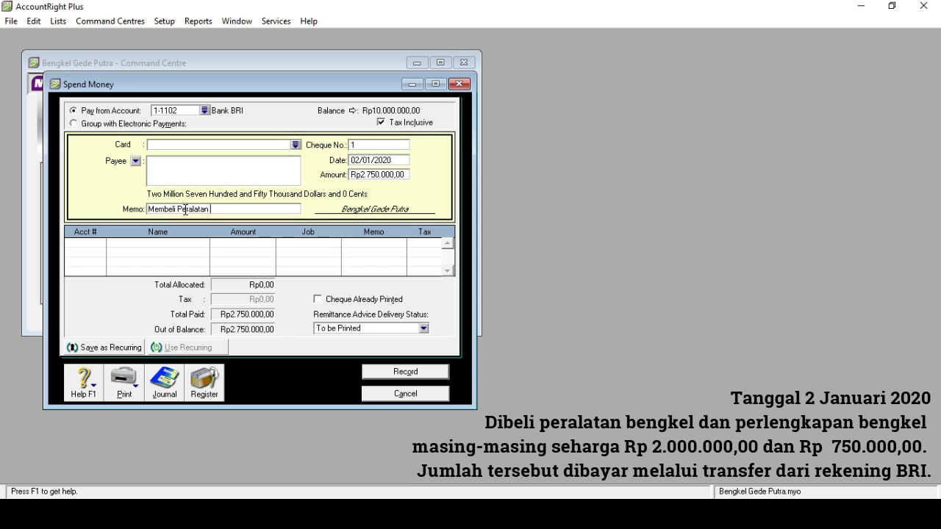
text(dan Perlengkapan Bengkel)
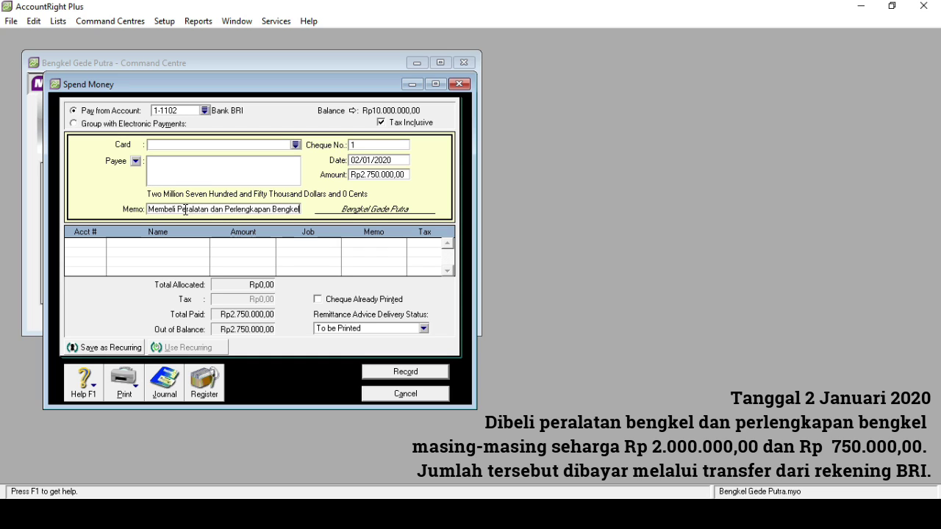
- Allocate Rp750.000 of the payment to 1-1300 Supplies on the first line
click(93, 244)
text(6)
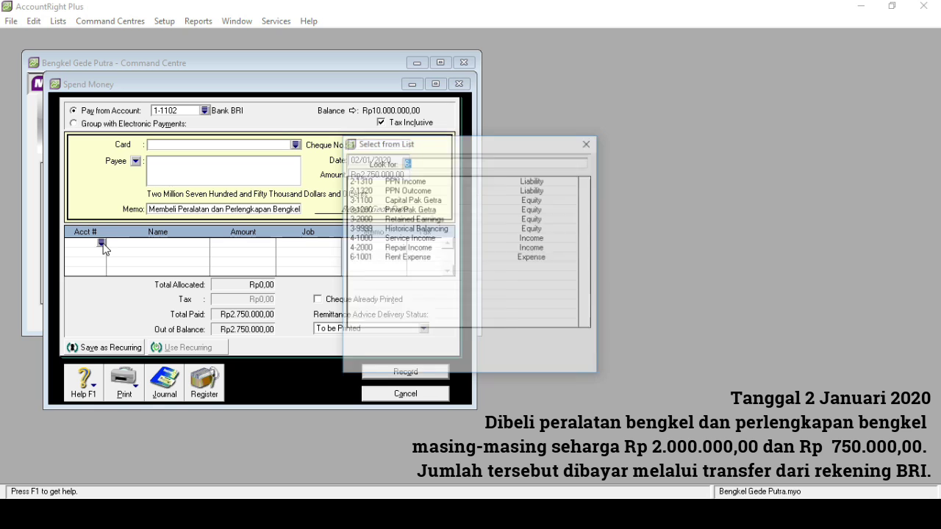
text(1)
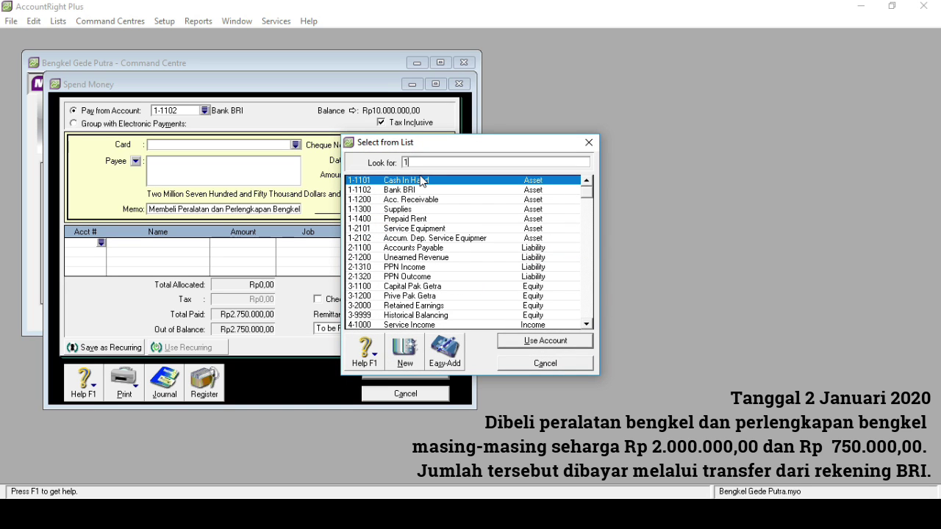
double_click(410, 209)
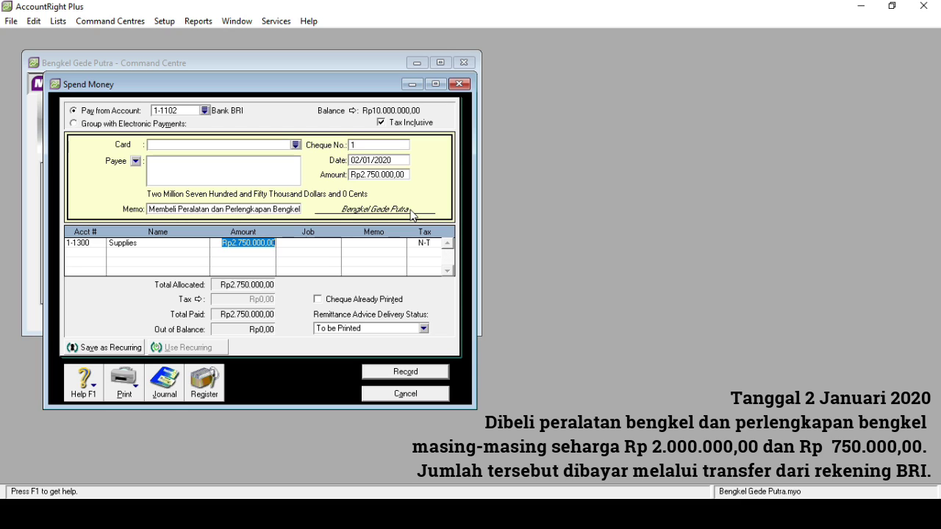
text(7500)
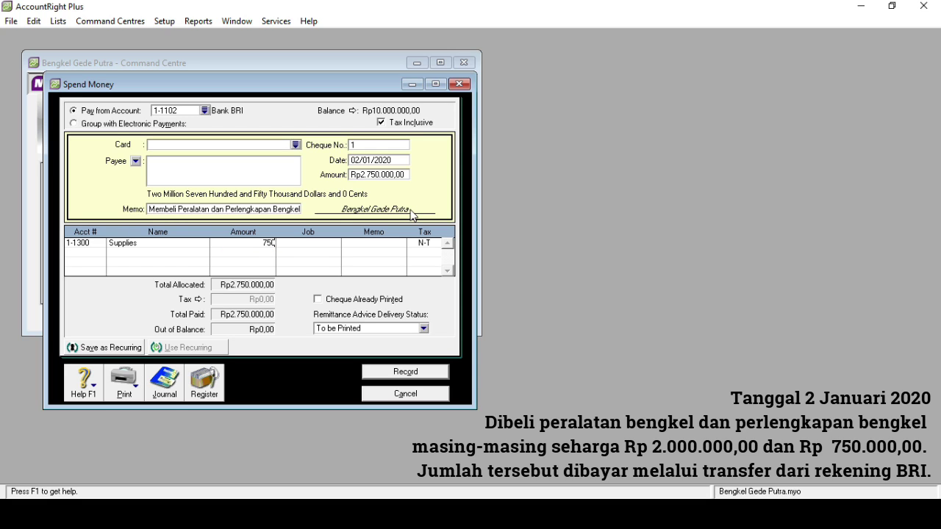
text(00)
key(Tab)
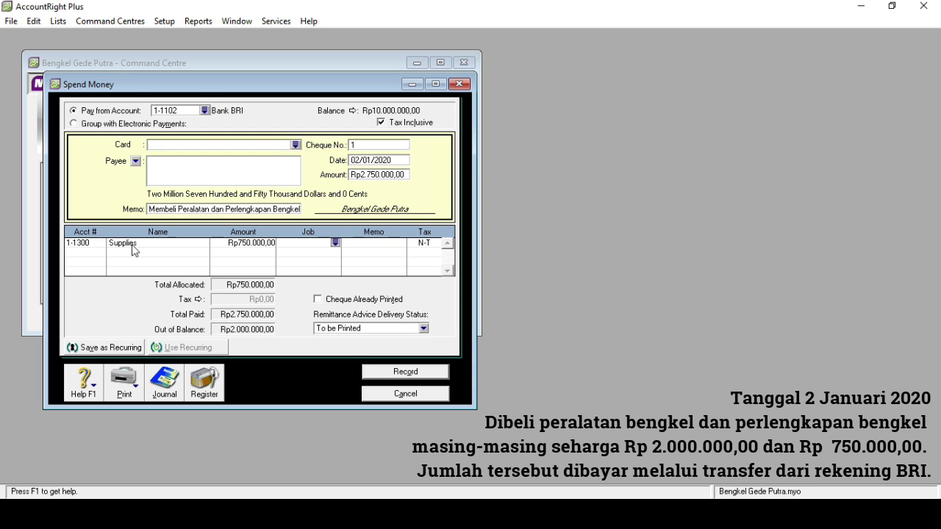
- Put the remaining amount on 1-2101 Service Equipment and untick Tax Inclusive
click(99, 252)
text(6)
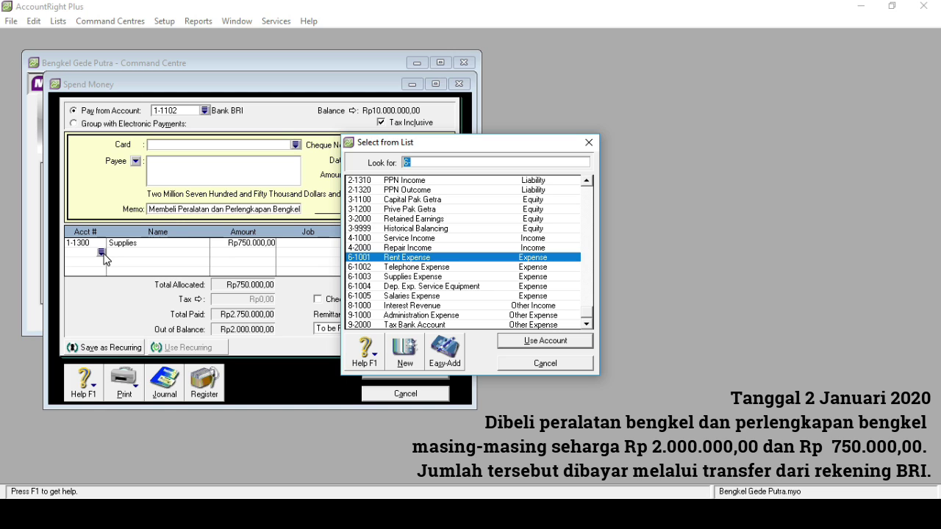
text(1)
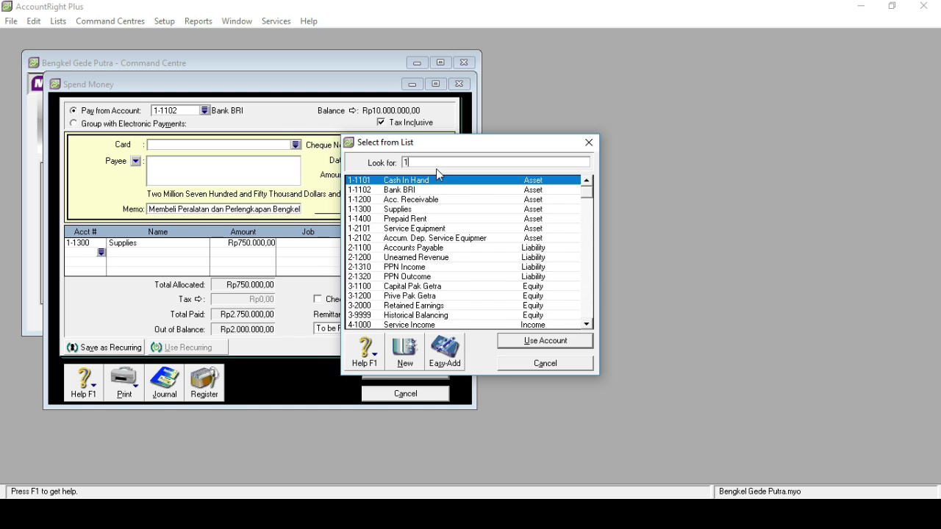
click(429, 232)
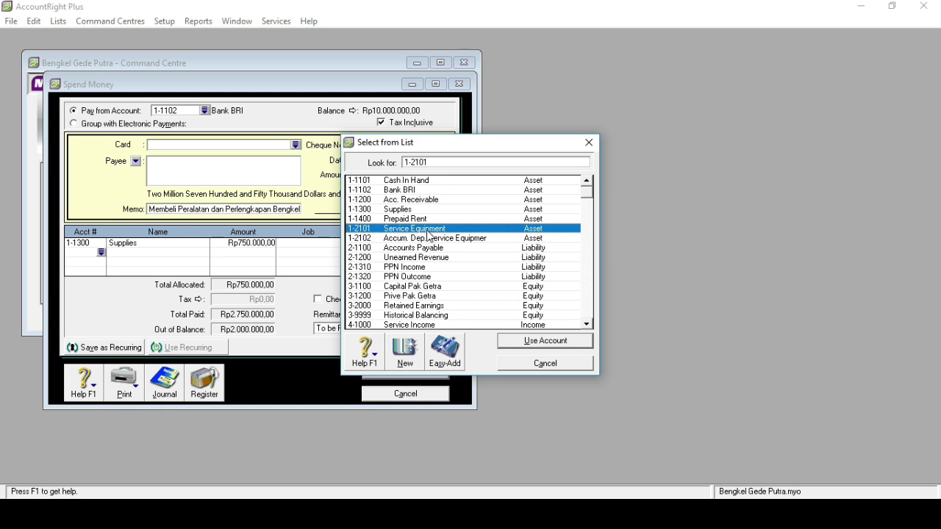
double_click(429, 234)
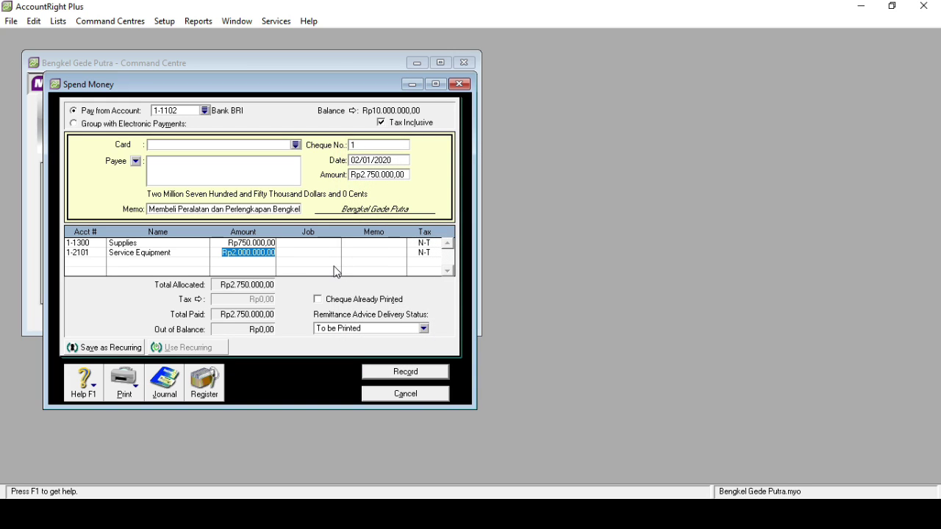
click(383, 123)
- Record the Rp2.750.000 equipment and supplies payment, close it, and start a new Spend Money entry
click(401, 373)
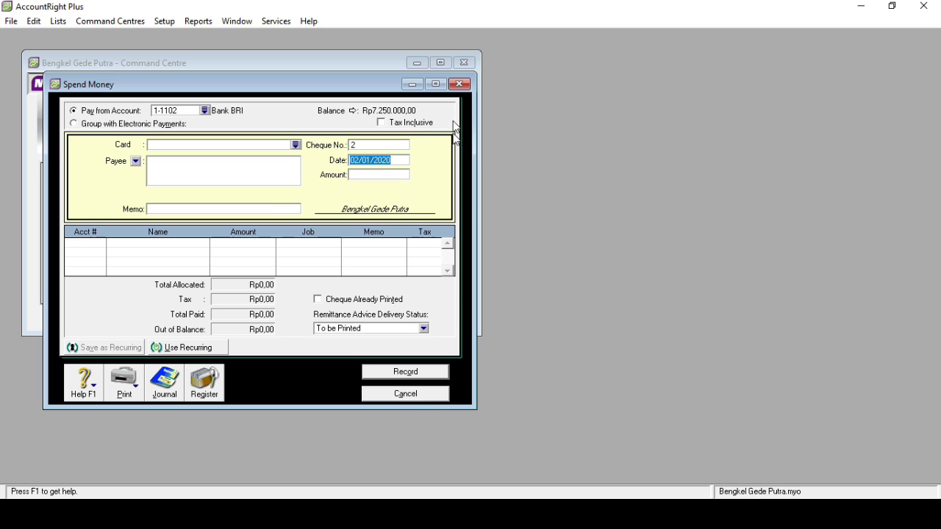
click(459, 84)
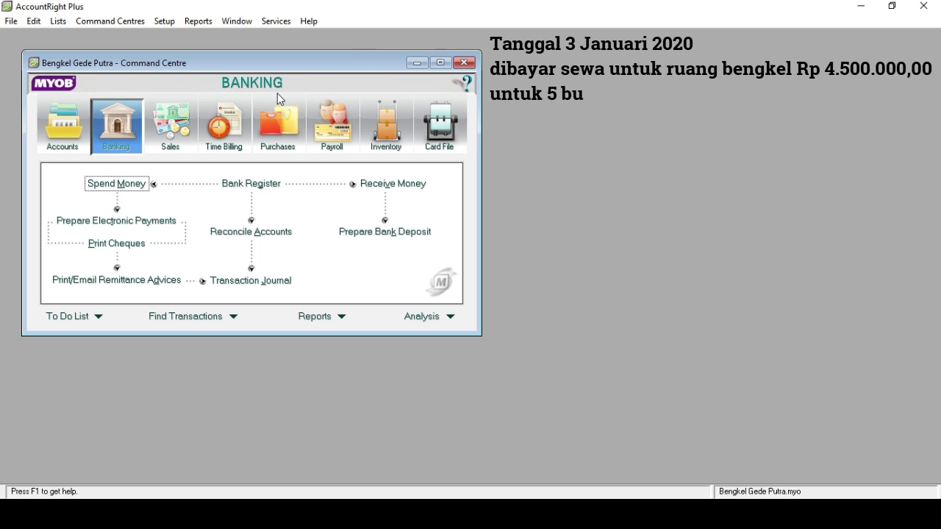
click(133, 183)
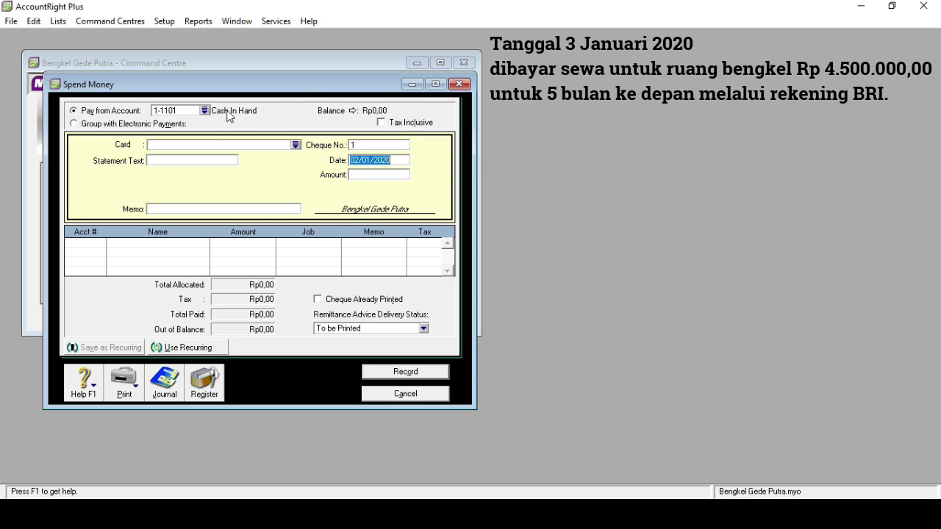
- Pay Rp4.500.000 from 1-1102 Bank BRI on 03/01/2020 with memo 'Membayar Sewa Bengkel'
click(205, 111)
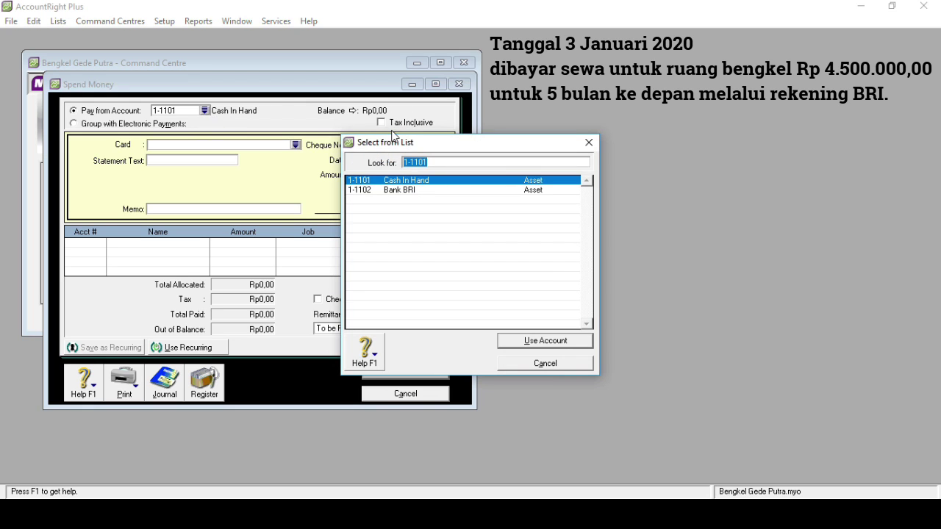
double_click(404, 189)
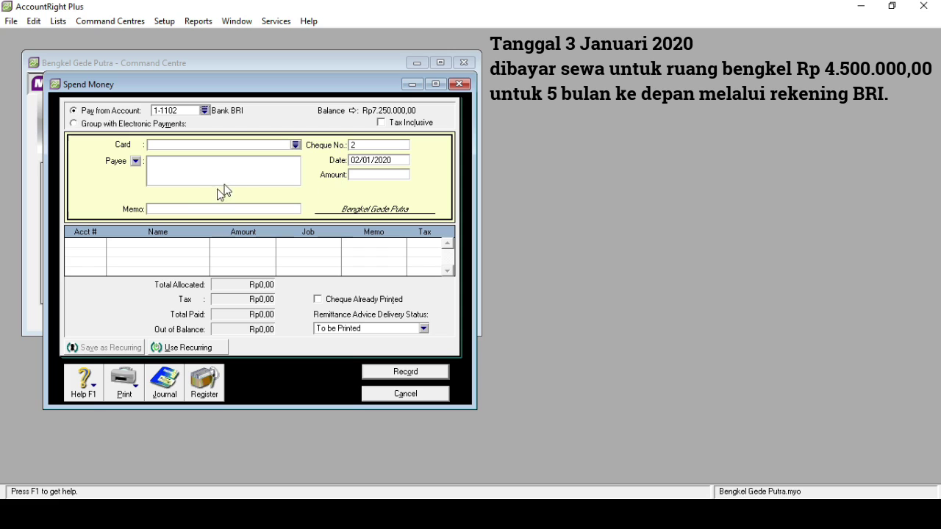
click(184, 211)
text(Membayar Sewa Bengkel)
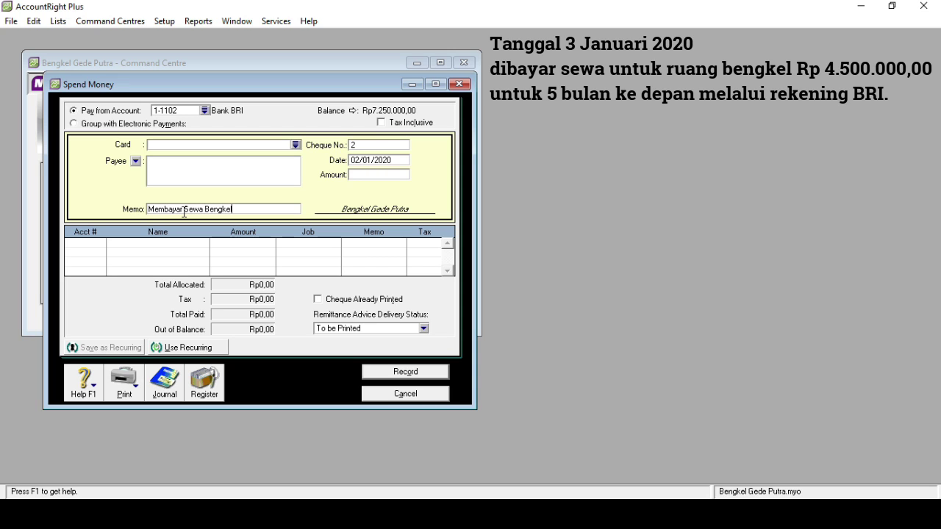
click(360, 162)
click(360, 160)
key(BackSpace)
text(3)
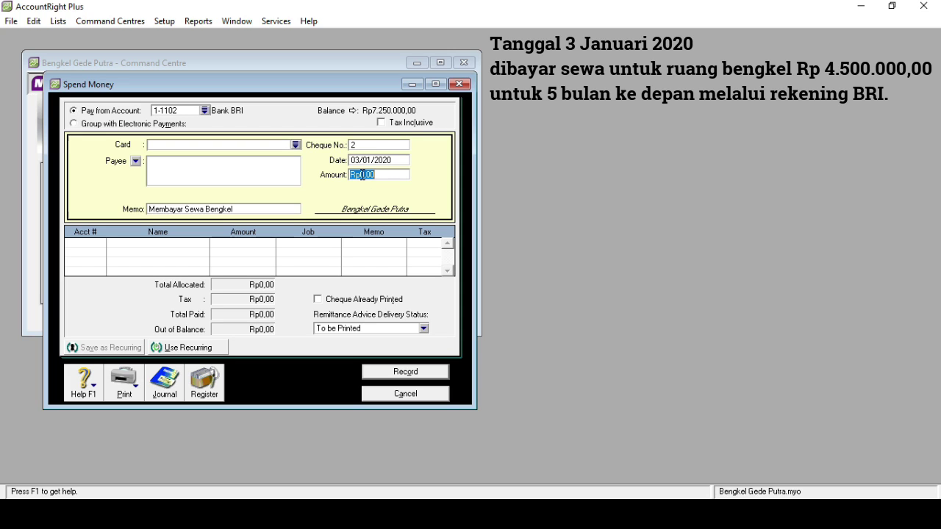
text(4500000)
key(Tab)
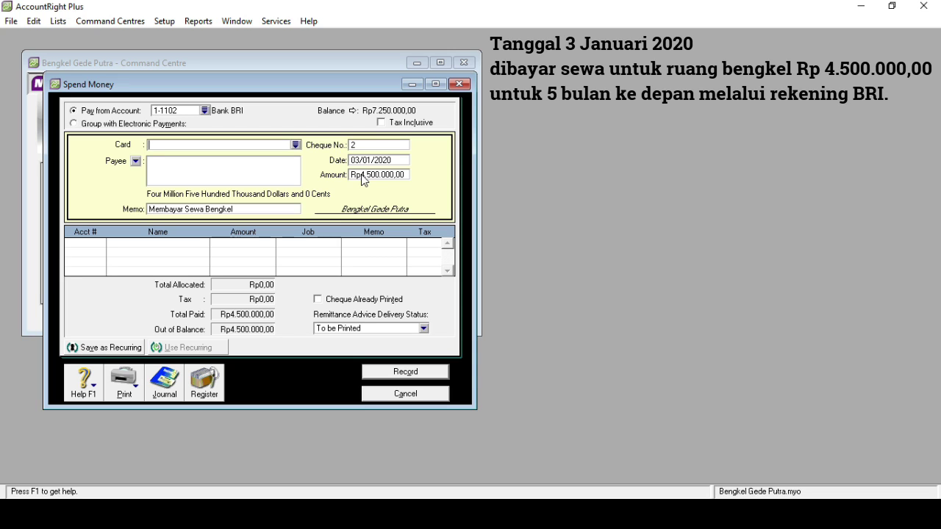
- Allocate the Rp4.500.000 rent payment to 1-1400 Prepaid Rent, record it, and close the form
click(100, 247)
text(6)
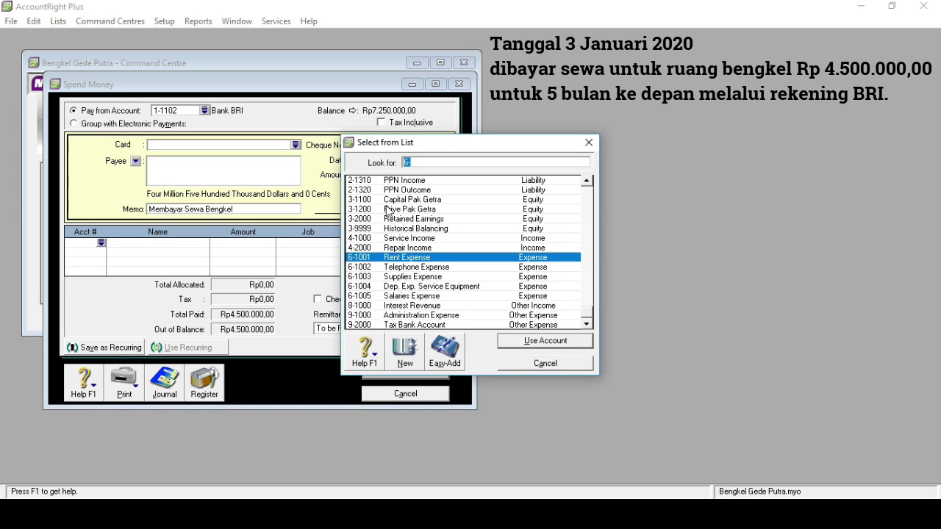
text(1)
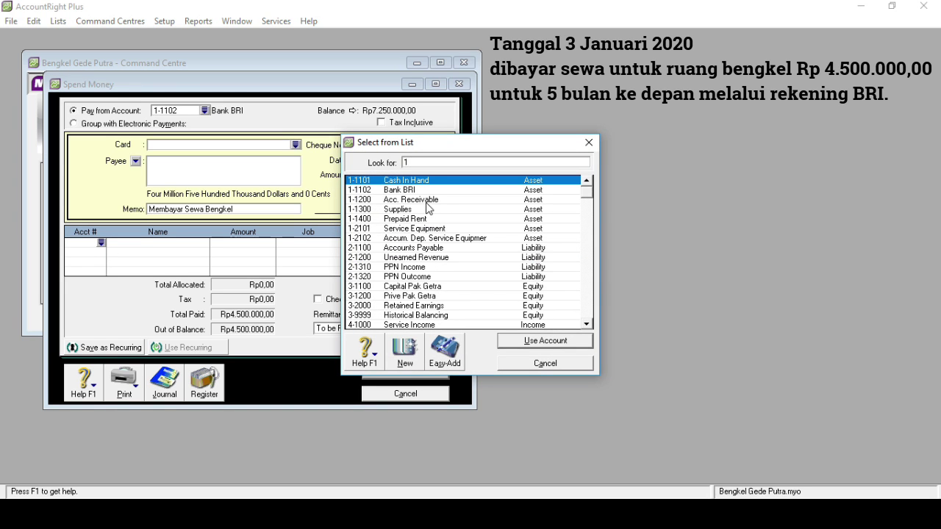
double_click(425, 219)
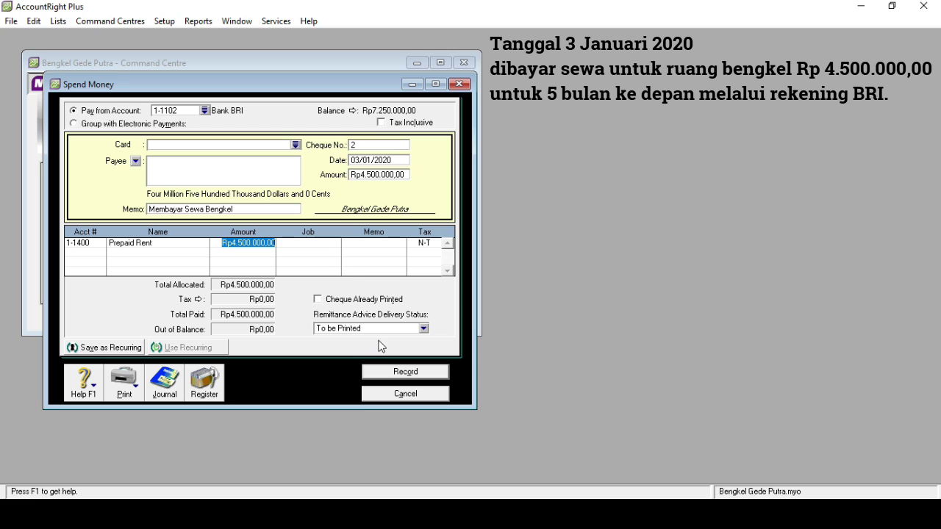
click(405, 372)
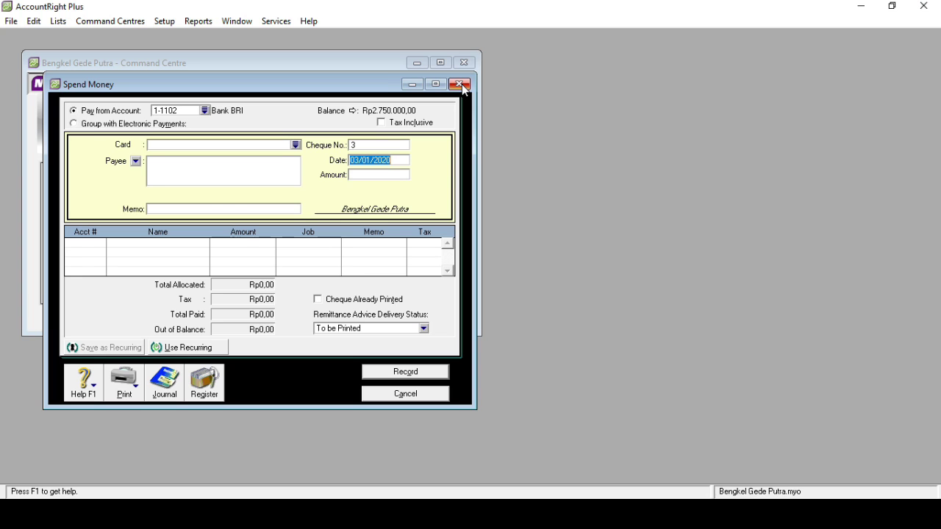
click(463, 85)
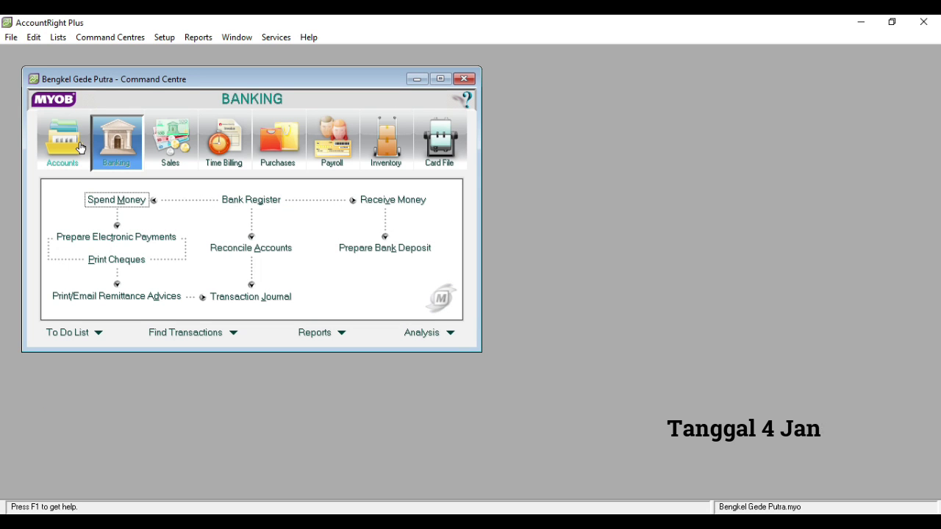
- Start a new general journal entry dated 04/01/2020
click(81, 148)
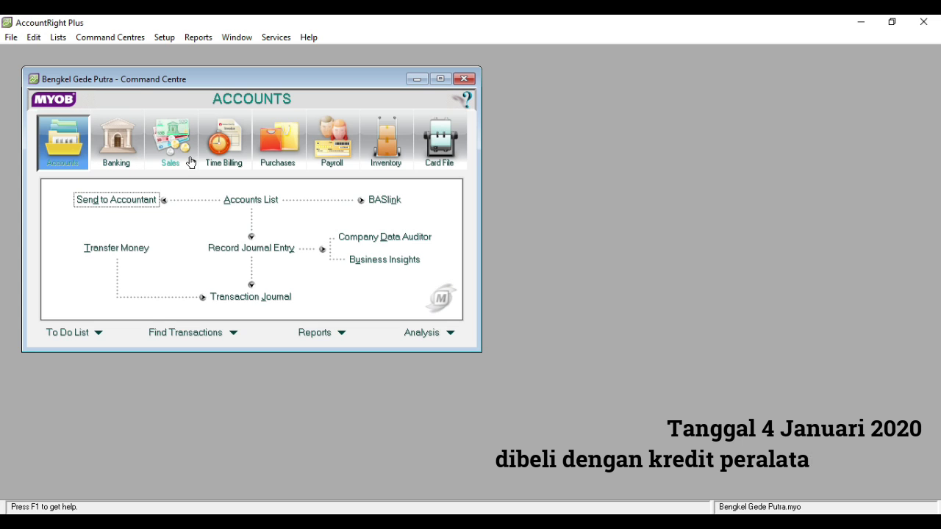
click(250, 249)
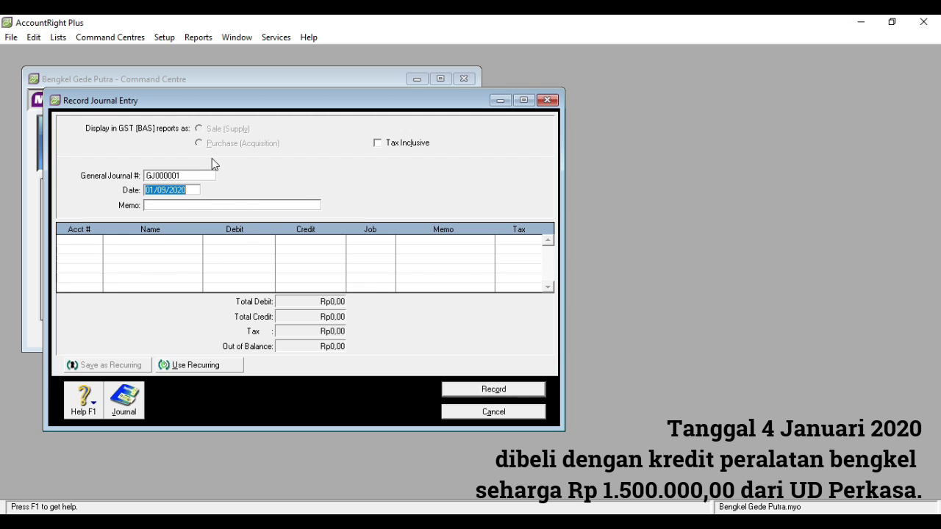
click(154, 190)
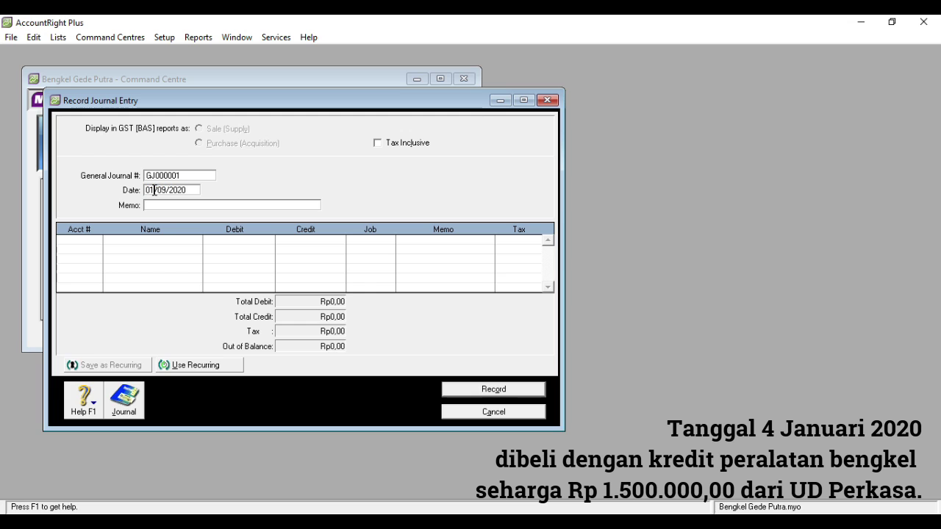
key(BackSpace)
text(4)
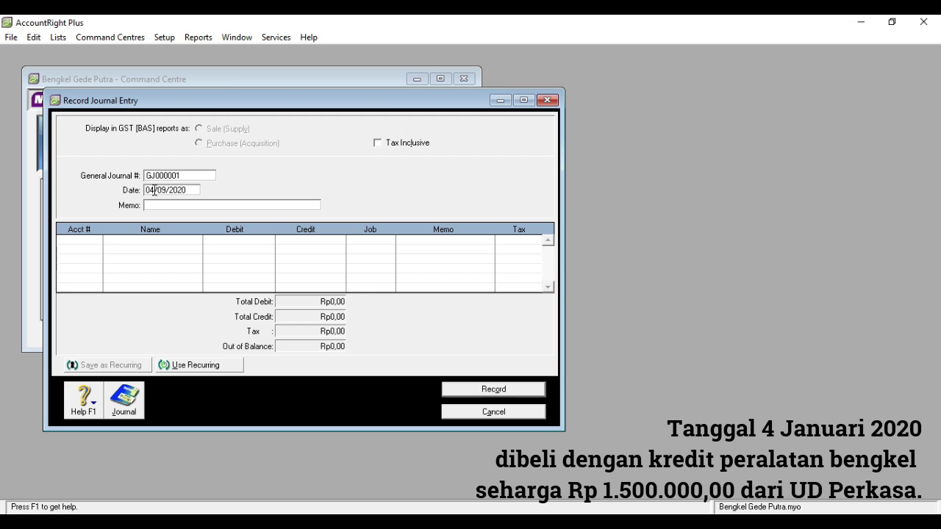
key(BackSpace)
text(1)
- Enter the memo 'Membeli Peralatan Kredit' and bring up the account list for the first line
click(155, 206)
text(Membeli)
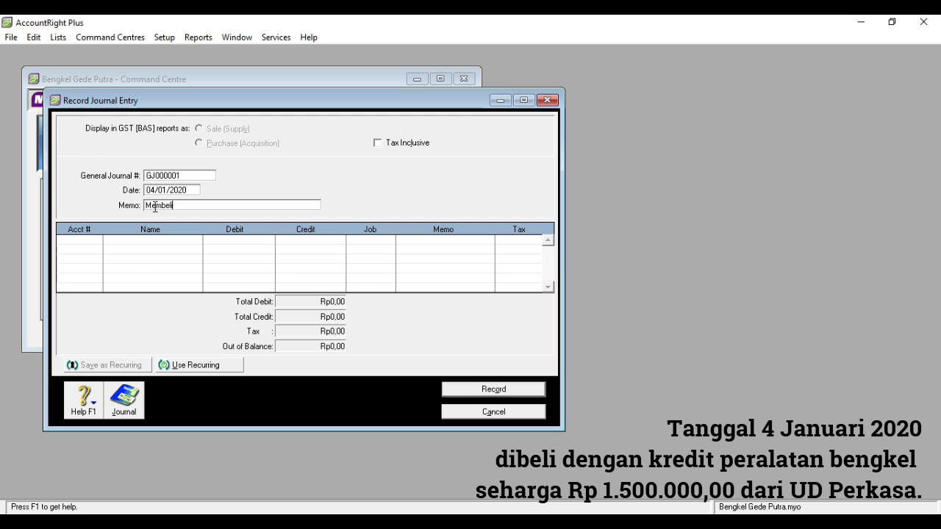
text(e)
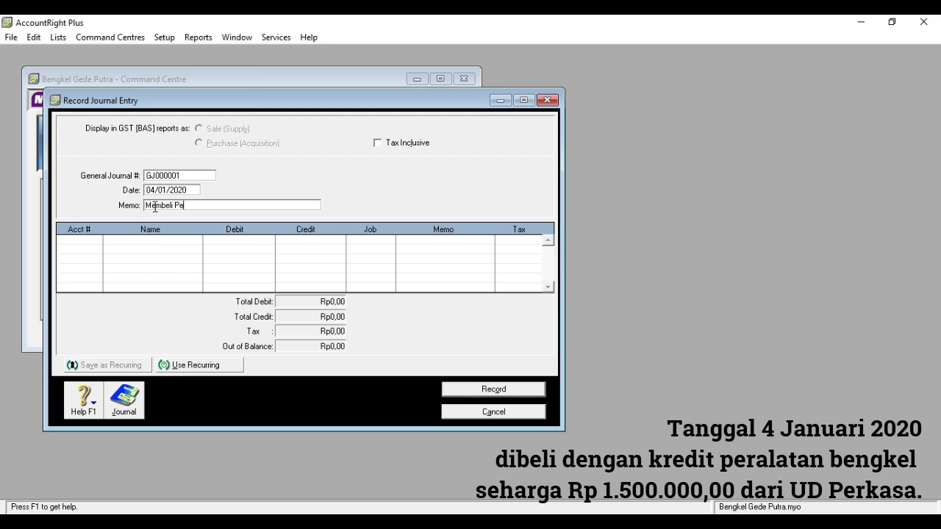
text(ralatan Kredit)
key(Tab)
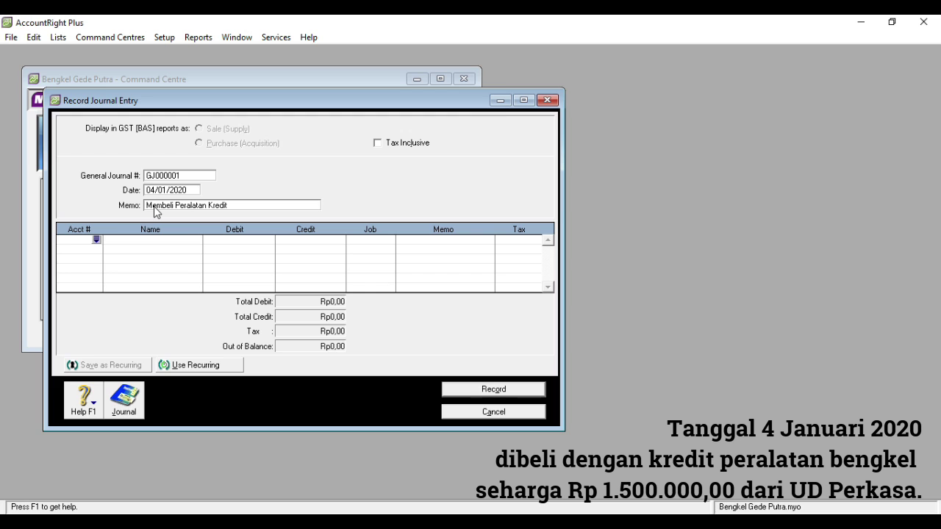
click(97, 241)
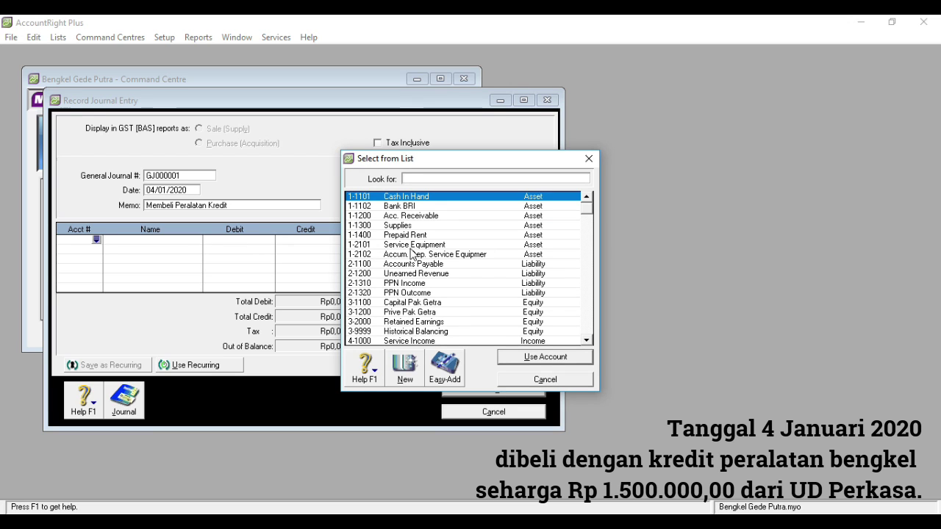
- Debit Service Equipment and credit 2-1100 Accounts Payable for Rp1.500.000, then record the journal
double_click(412, 246)
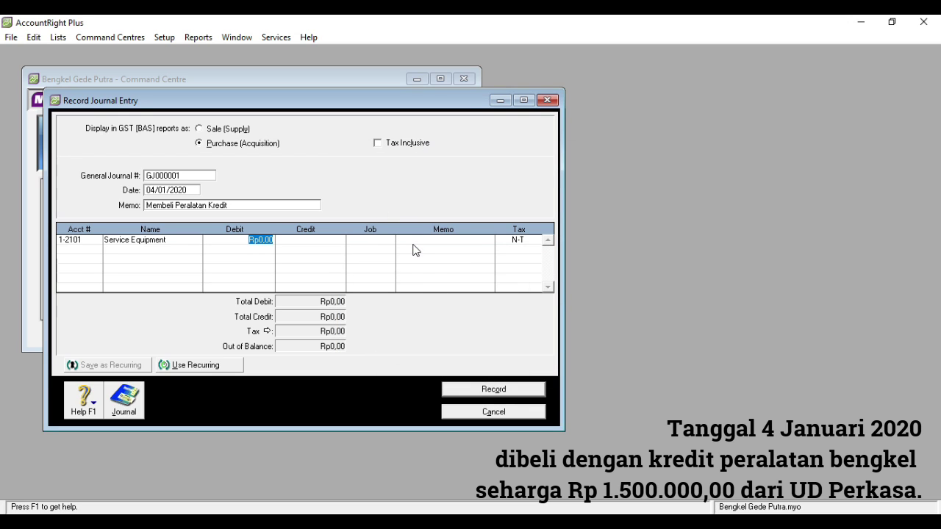
text(1)
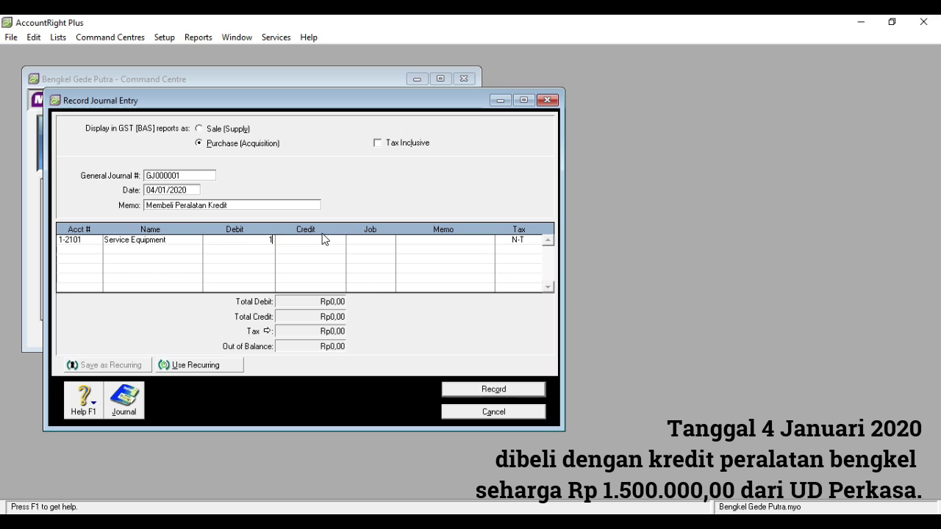
text(500000)
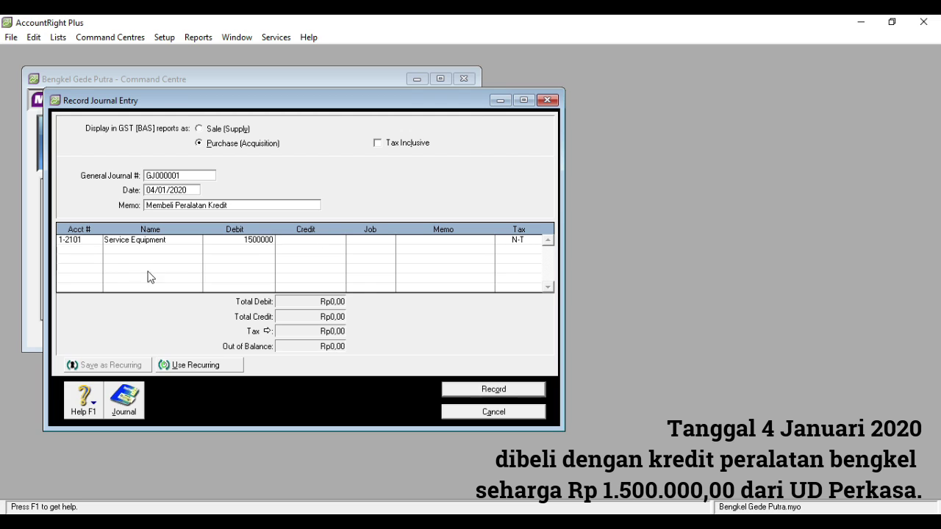
click(97, 252)
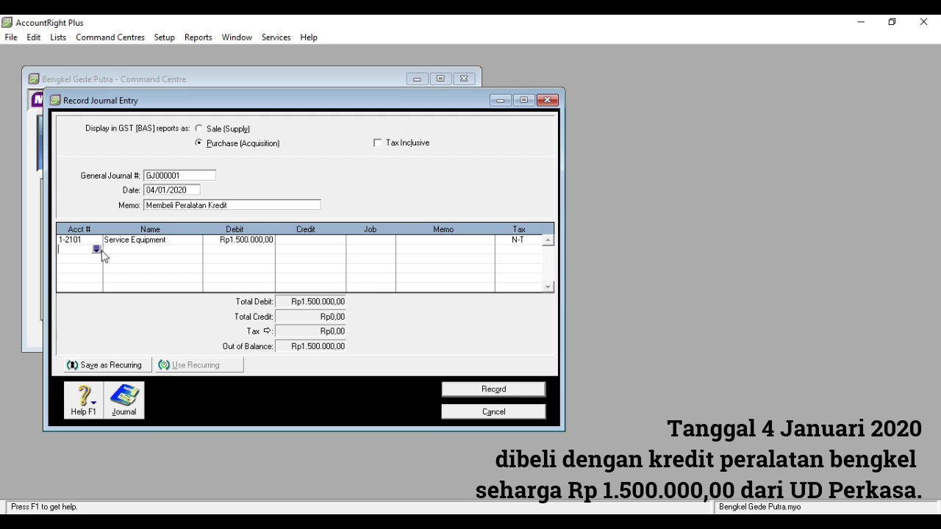
text(2)
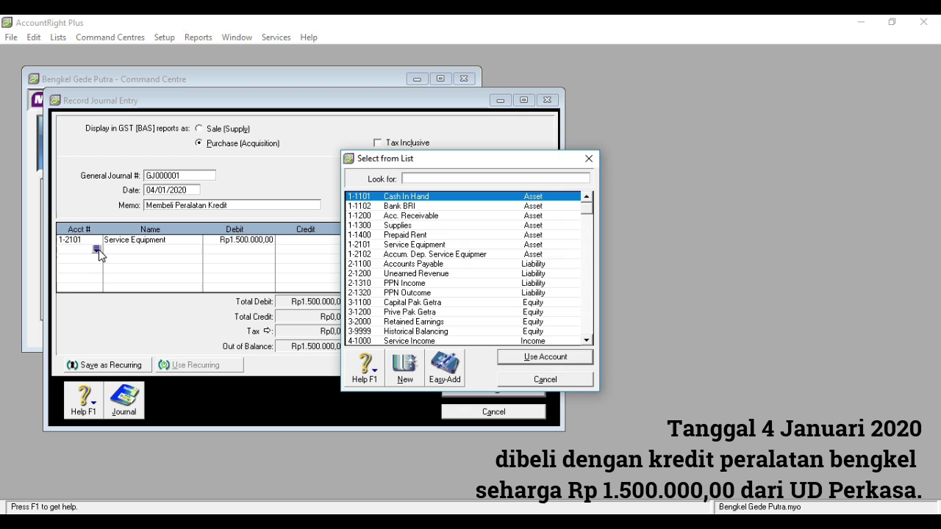
double_click(416, 265)
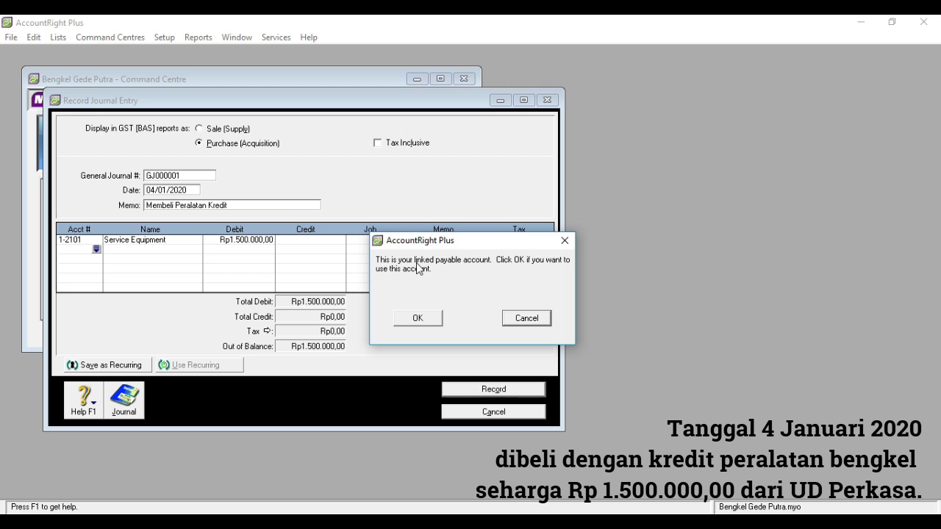
click(424, 321)
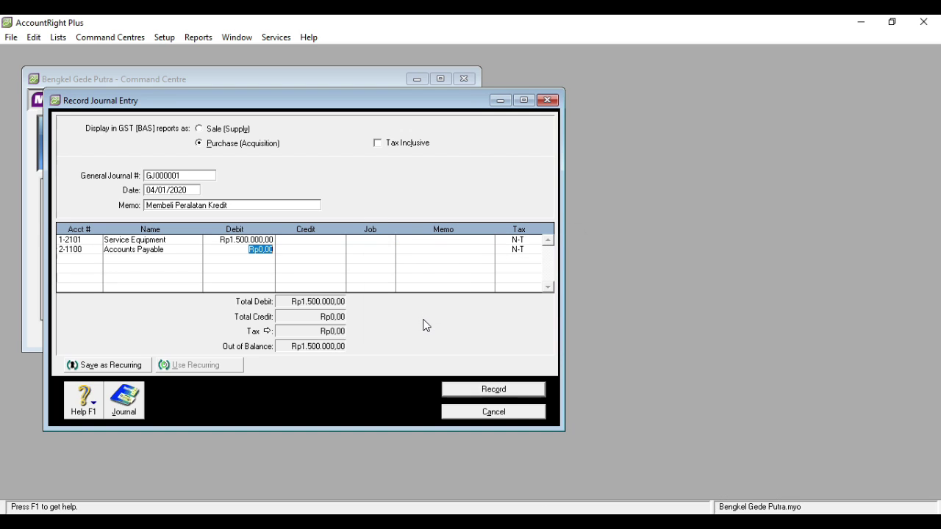
click(308, 253)
click(360, 248)
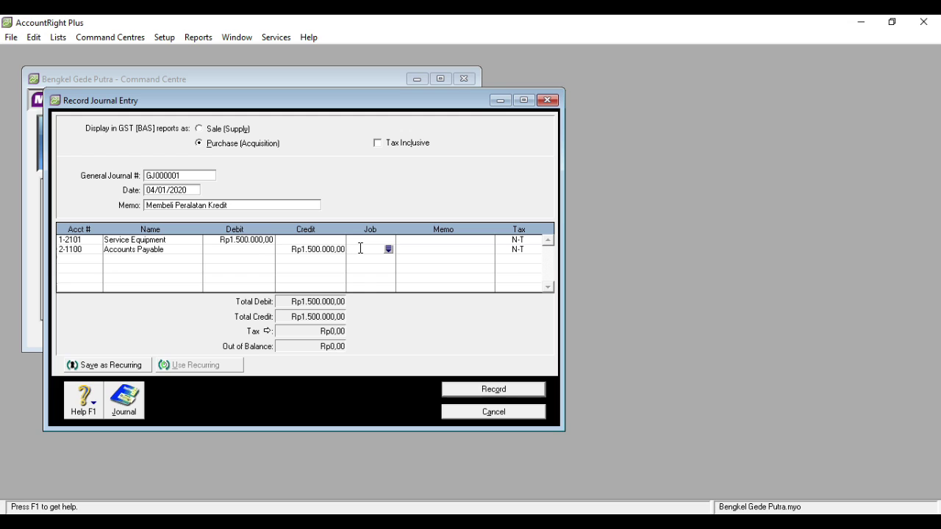
click(493, 390)
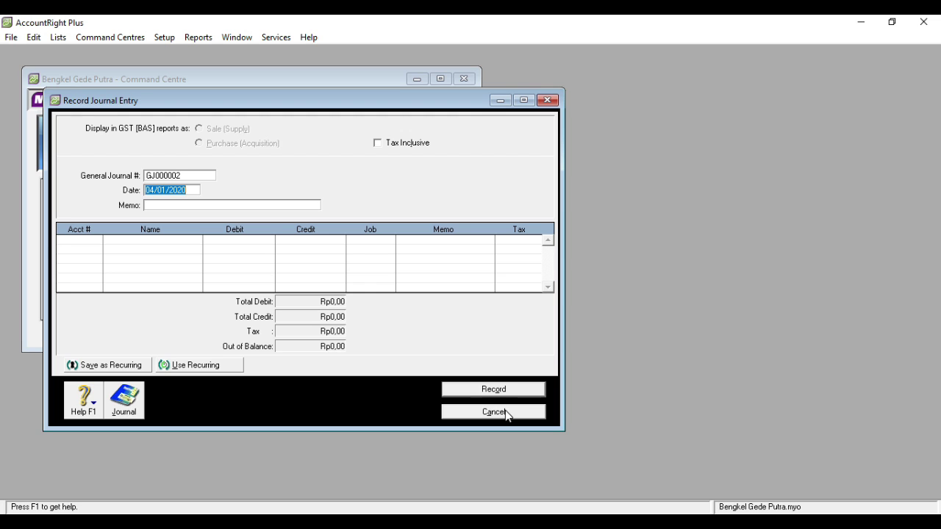
click(507, 412)
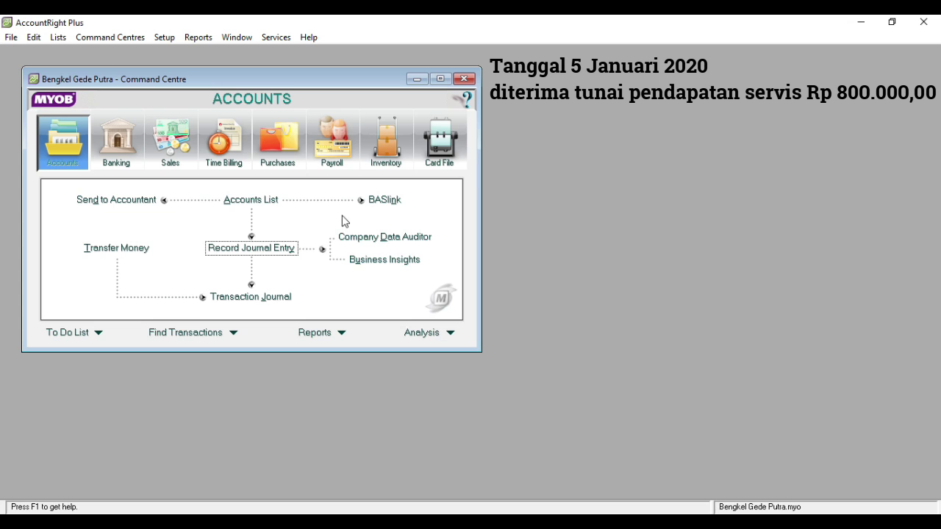
- Open a blank Receive Money form (CR000002) from the Banking command centre
click(123, 151)
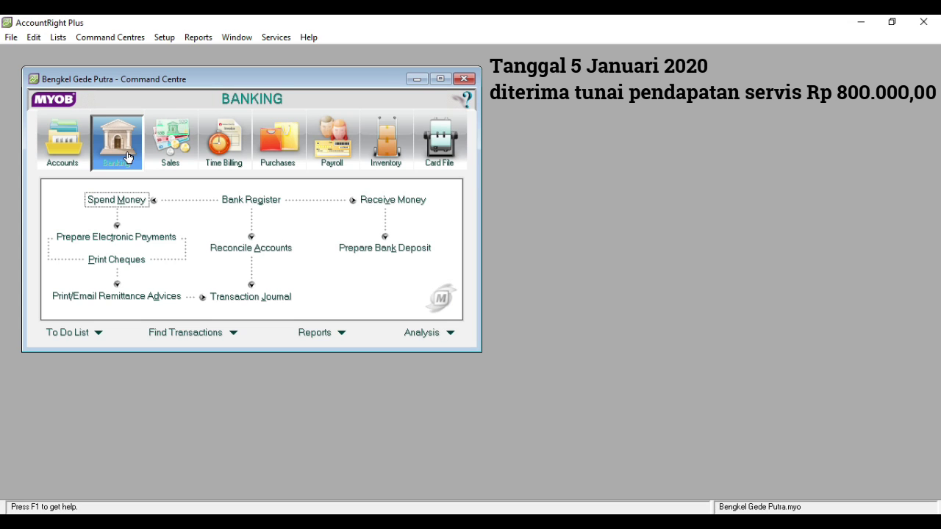
click(368, 201)
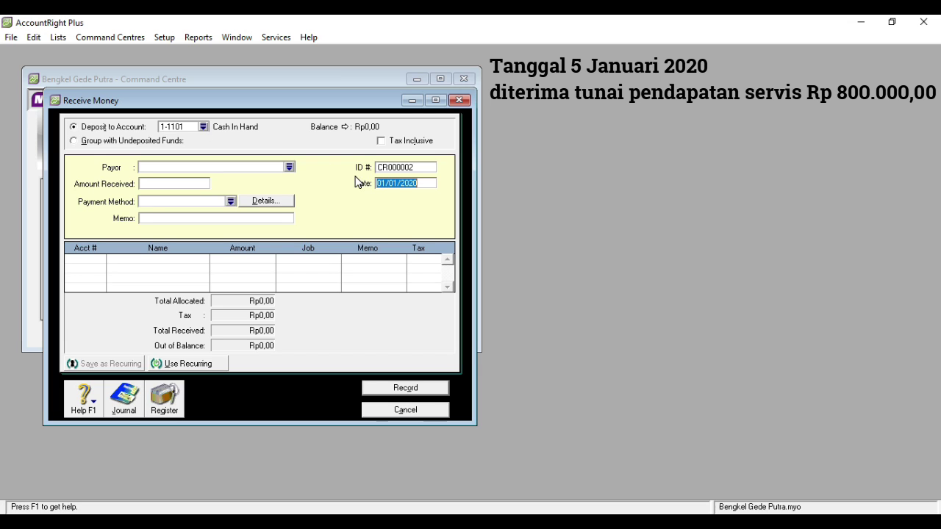
- Date the receipt 05/01/2020, enter amount 800000 and memo 'Diterima Tunai Pendapatan Srvvervice'
click(385, 182)
key(Delete)
text(5)
click(183, 184)
text(800000)
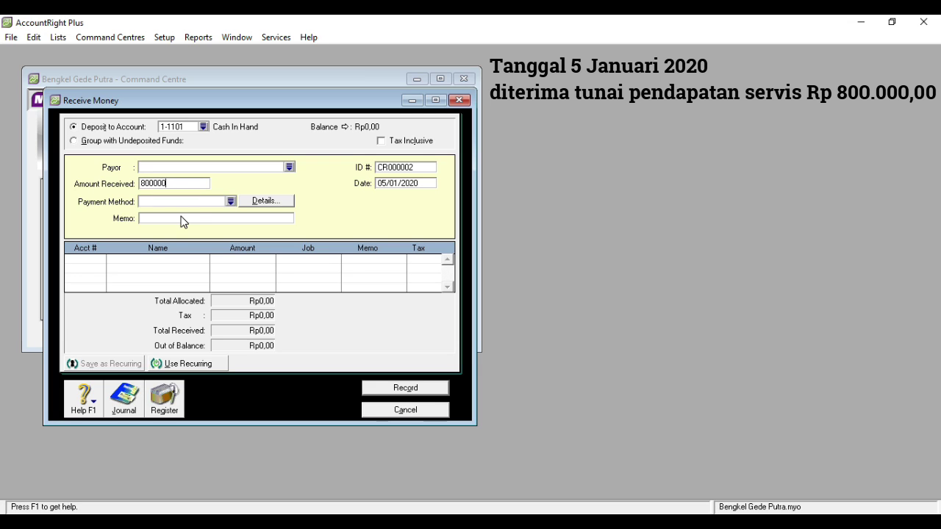
click(175, 219)
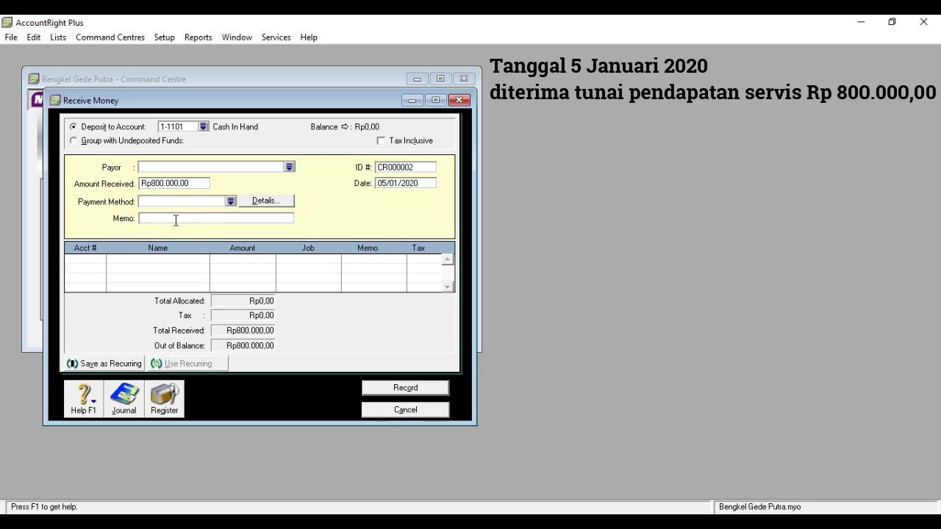
text(Diterima Tunai Pendapatan Srvv)
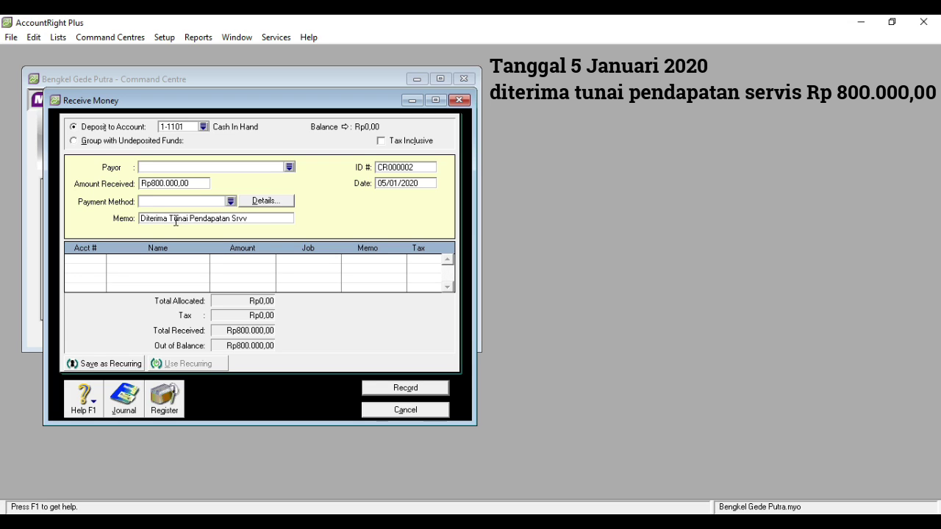
text(ervice)
- Allocate the receipt to 4-1000 Service Income and record it
key(Tab)
click(102, 260)
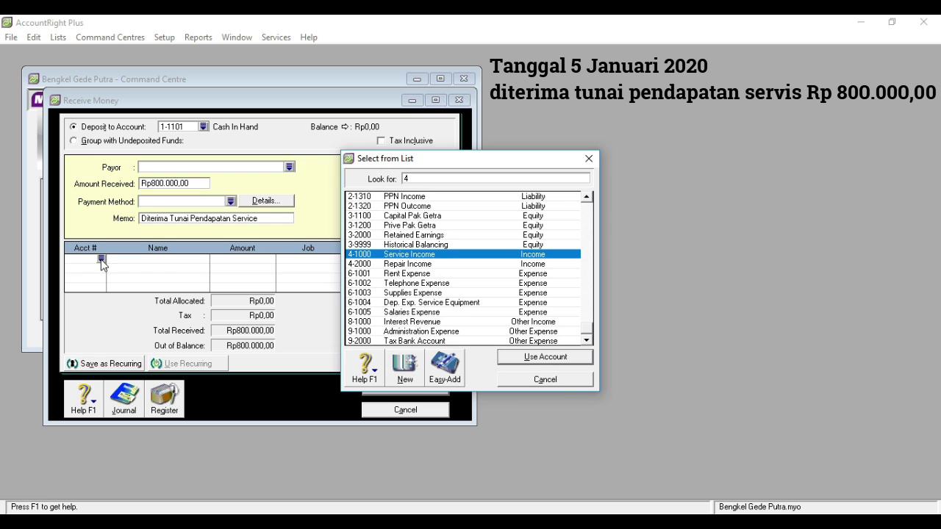
double_click(416, 254)
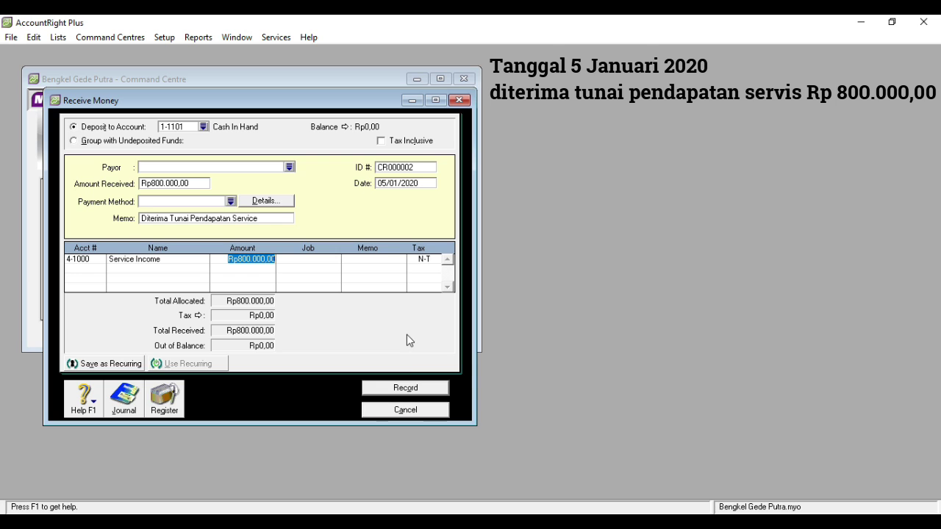
click(407, 390)
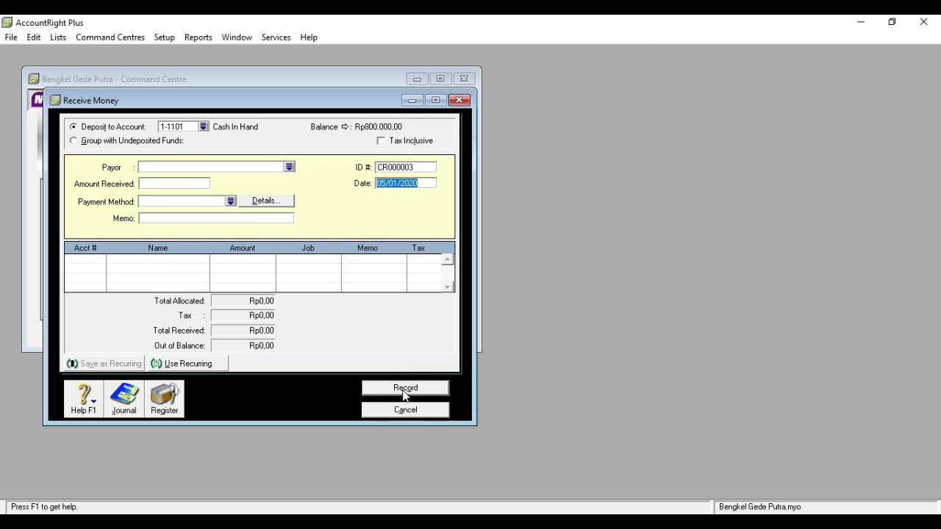
- Reopen Receive Money and enter amount 4000000 dated 06/01/2020
click(459, 101)
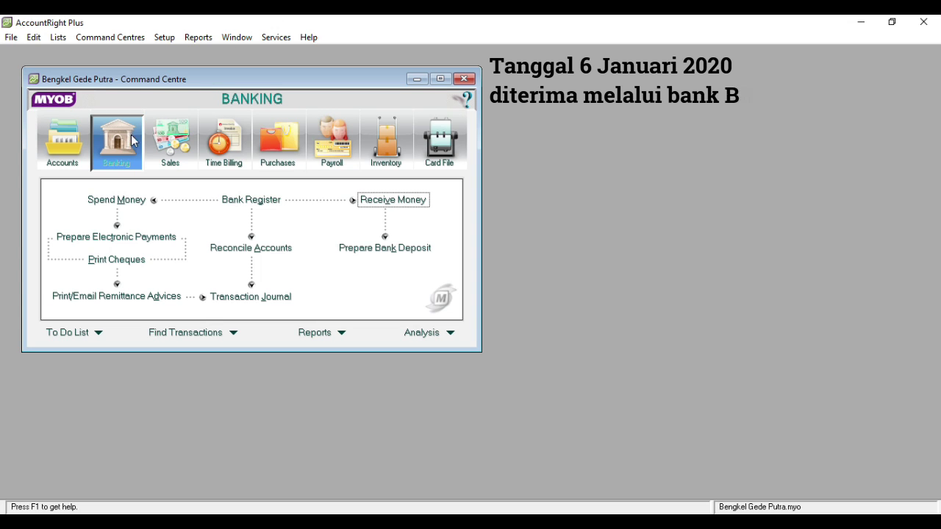
click(370, 201)
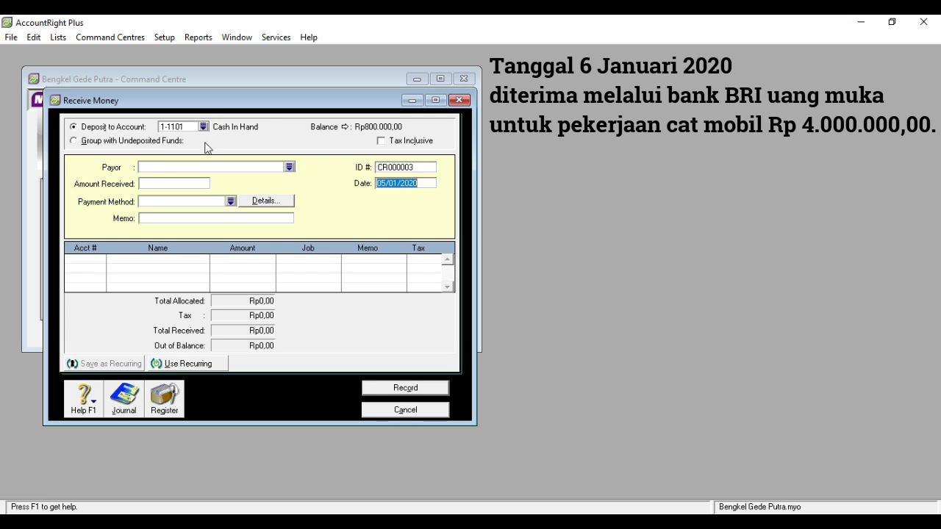
click(174, 184)
text(4000000)
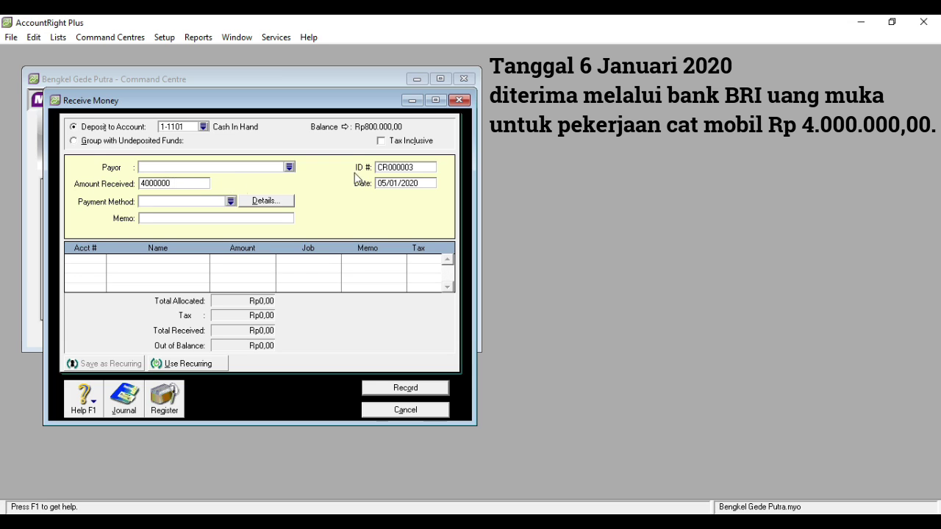
click(386, 185)
click(386, 183)
key(BackSpace)
text(6)
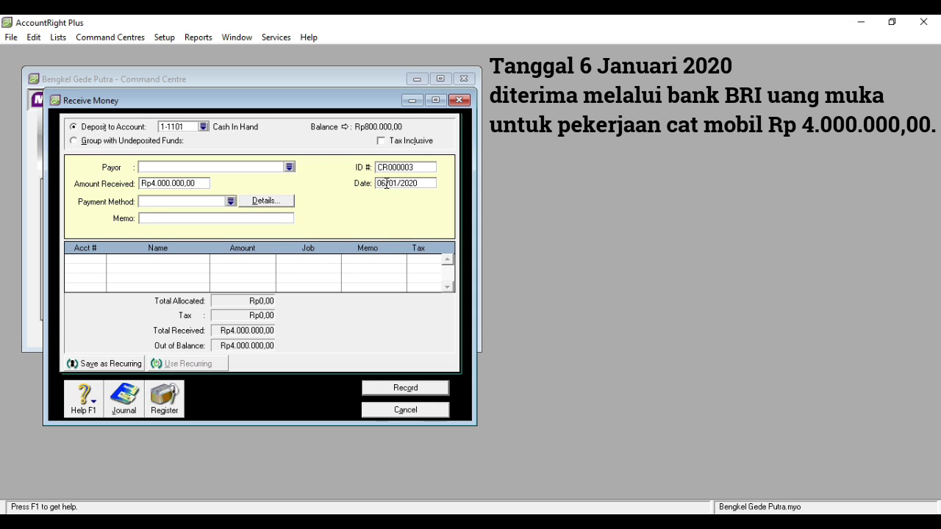
- Add memo 'Diterima Uang Muka Pekerjaan Cat' and start searching accounts for the allocation line
click(215, 219)
text(Diterima Uang Muka)
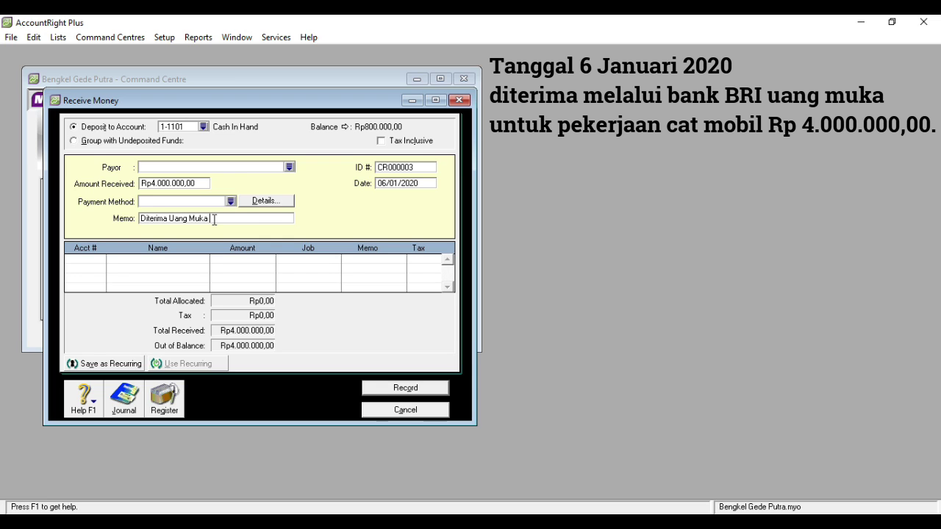
text( Pekerjaan Cat)
click(91, 259)
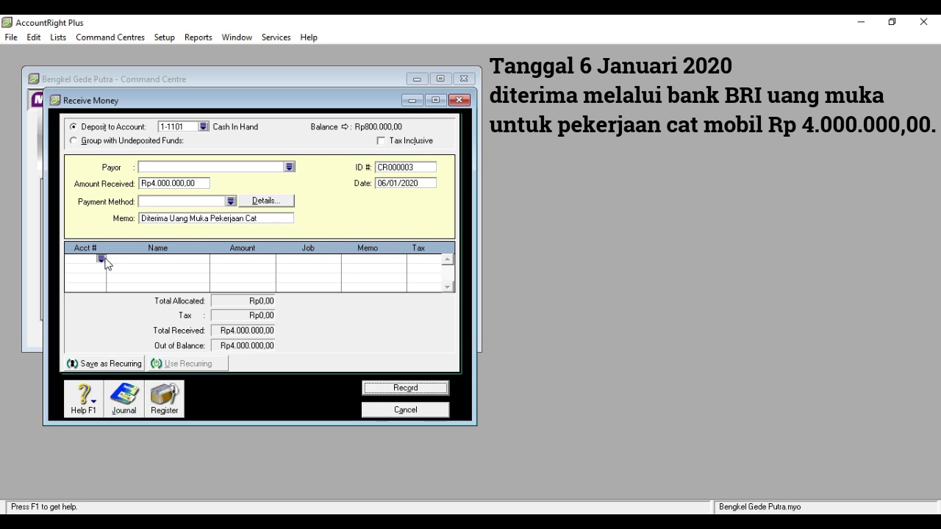
click(102, 258)
text(8)
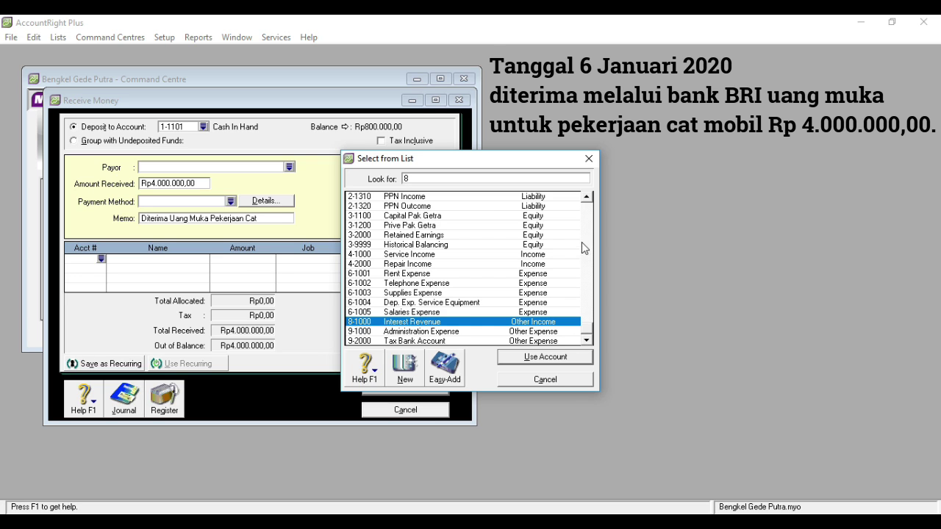
- Allocate the Rp4.000.000,00 advance to 2-1200 Unearned Revenue and record receipt CR000003
click(588, 200)
click(589, 200)
click(589, 200)
click(589, 199)
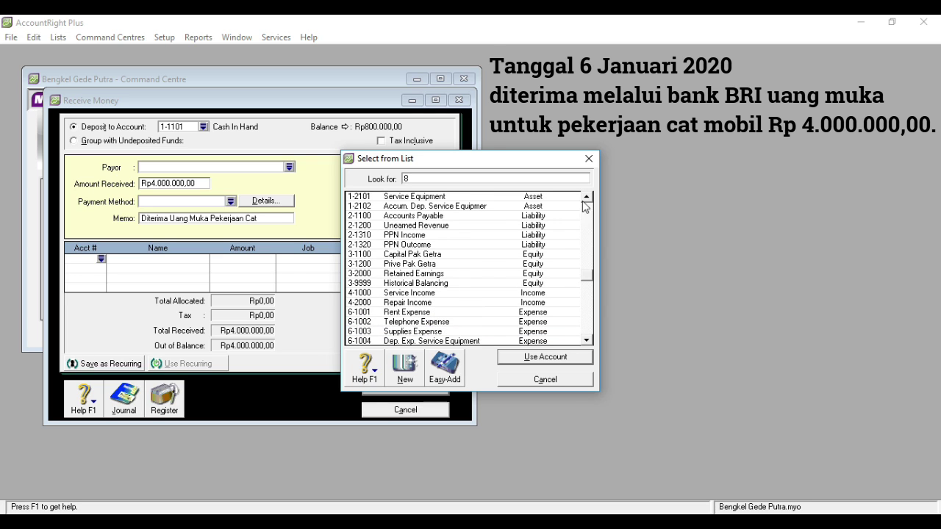
double_click(452, 226)
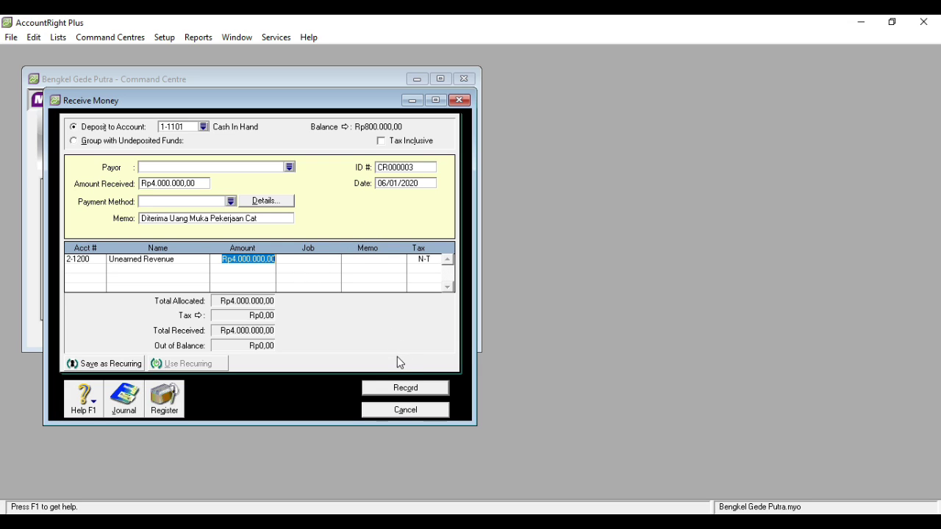
click(402, 389)
- Close Receive Money and start a new general journal entry from Accounts
key(Escape)
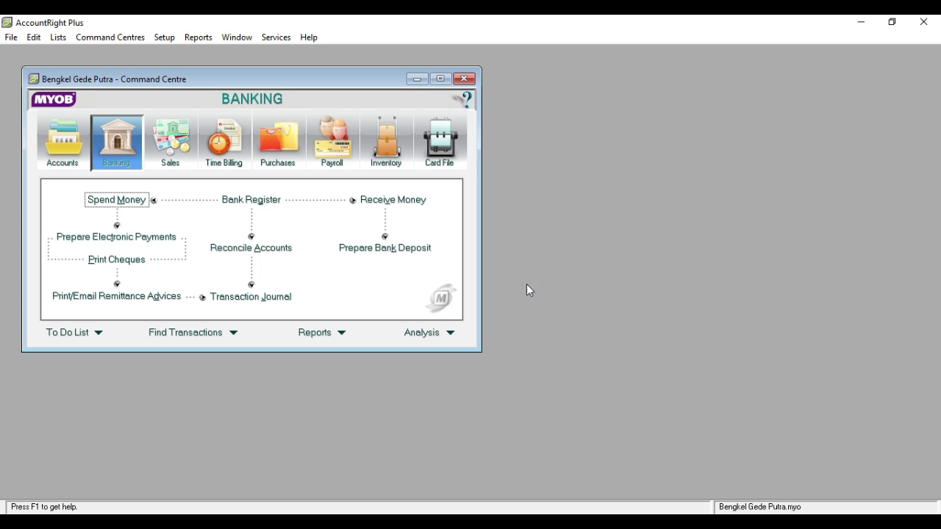
click(68, 159)
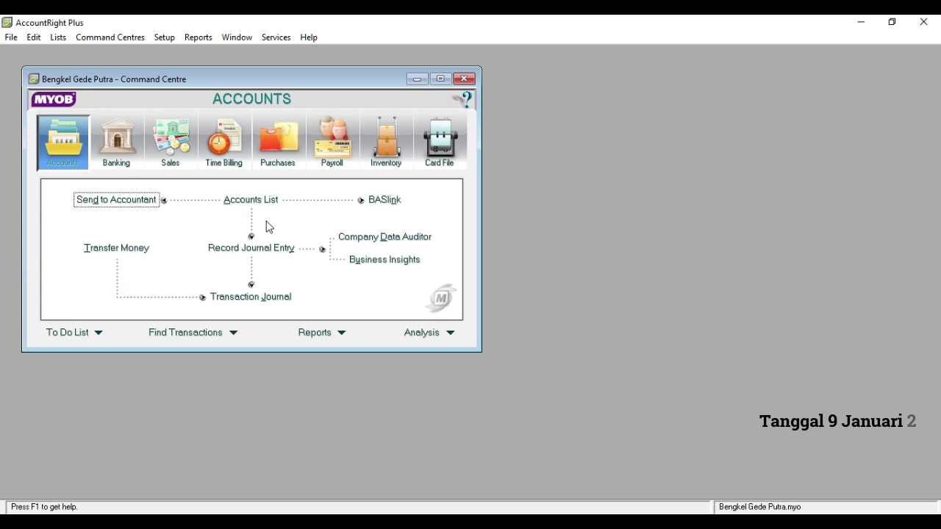
click(256, 250)
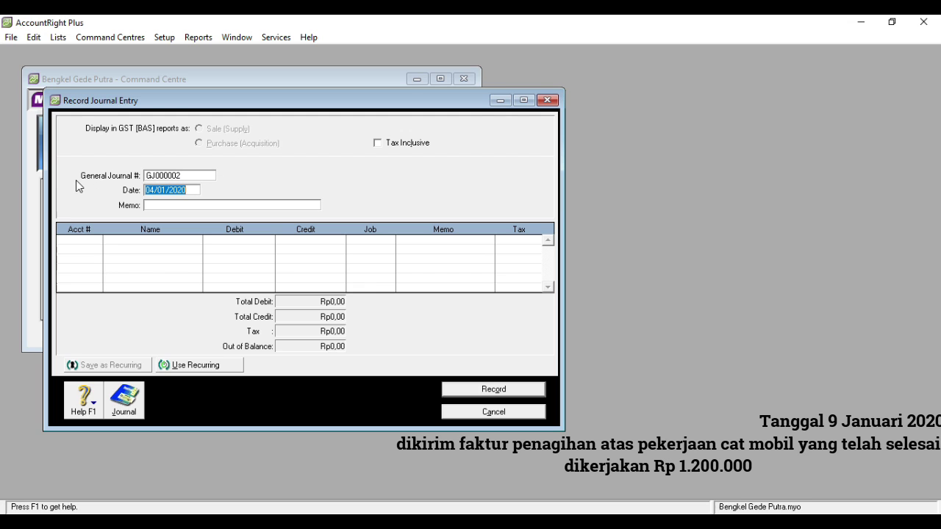
- Date the journal 09/01/2020 with memo 'Dikirim Faktur Penagihan Pekerjaan Cat'
click(155, 190)
key(BackSpace)
text(9)
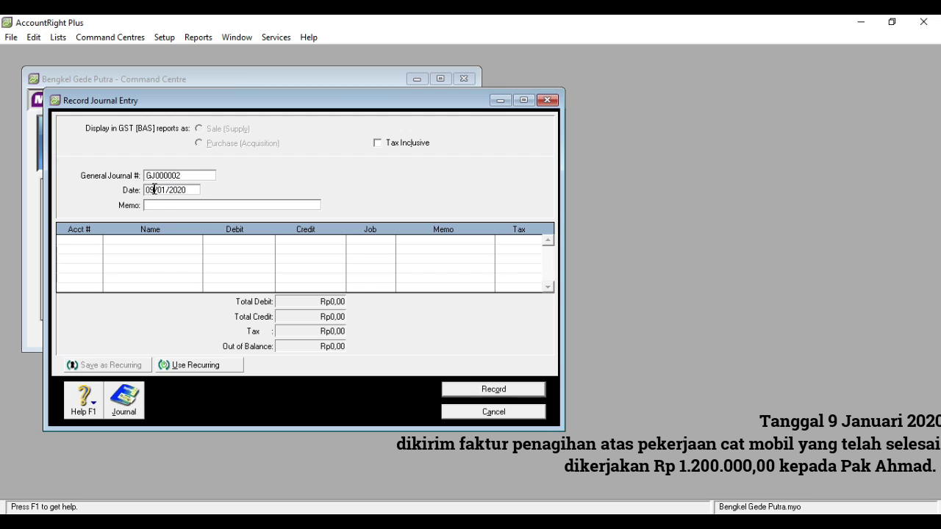
click(158, 204)
text(Dikirim Faktur)
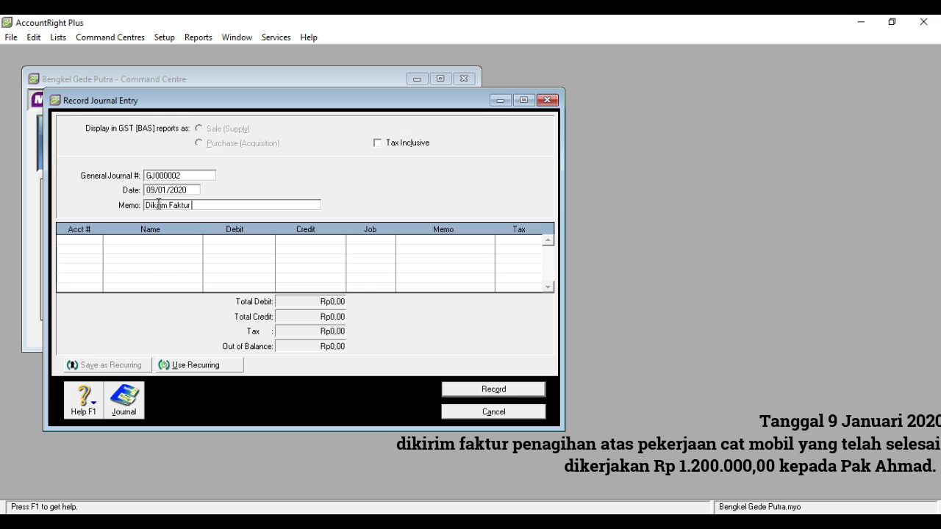
text( Penagihan Pekerjaan Cat)
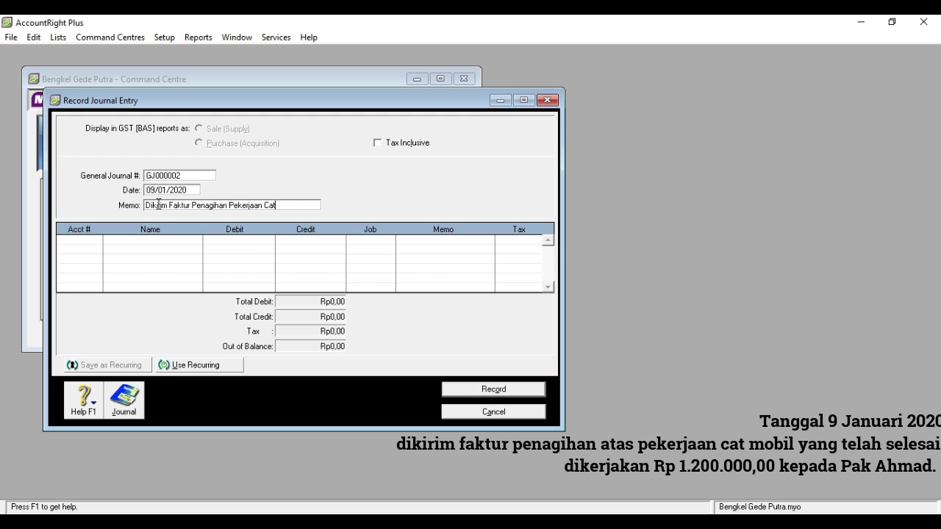
click(90, 240)
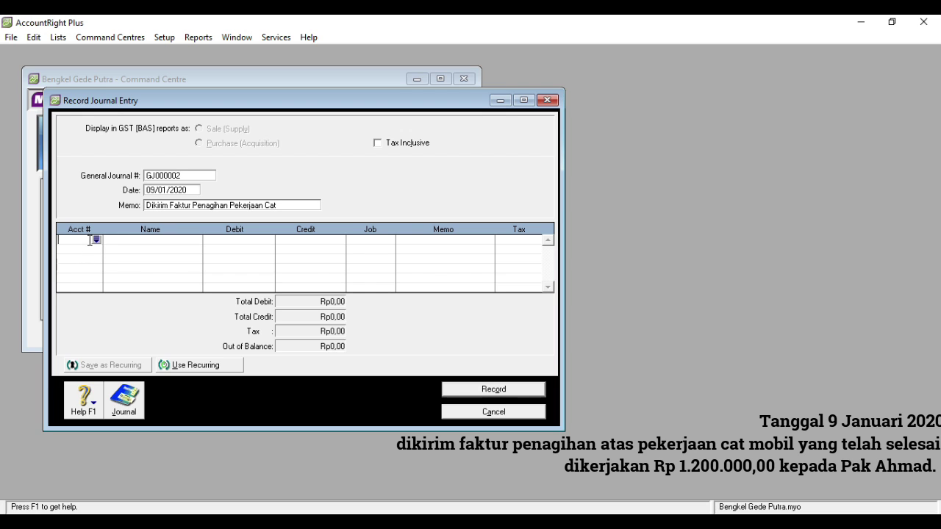
- Debit 1-1200 Acc. Receivable Rp1.200.000,00 on the first journal line
click(97, 239)
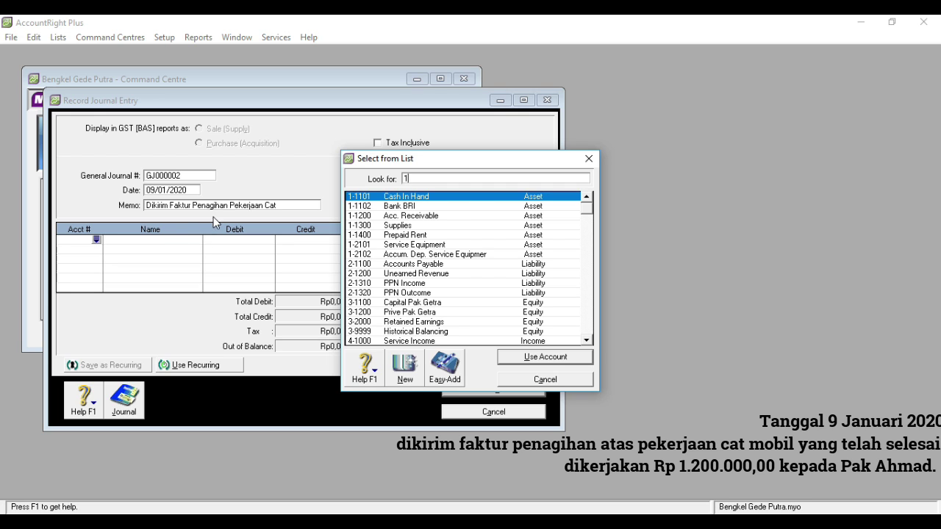
double_click(428, 222)
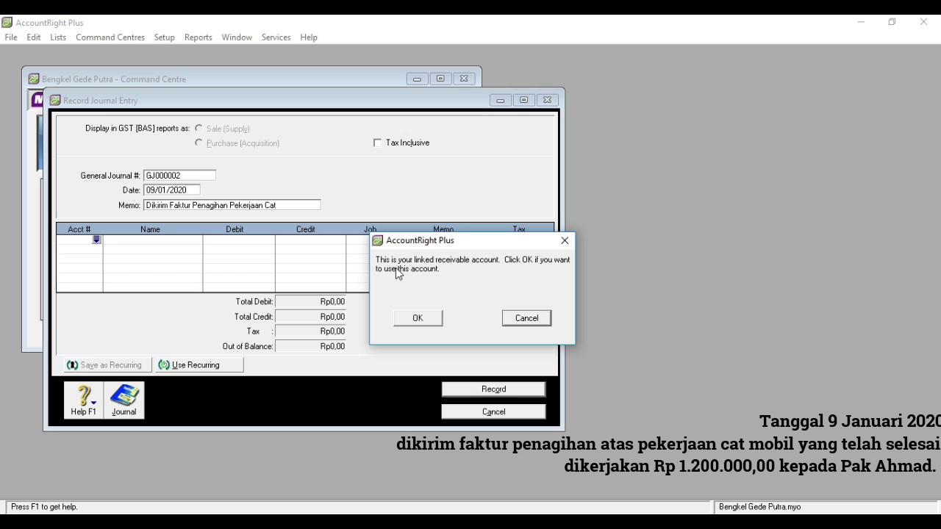
click(416, 318)
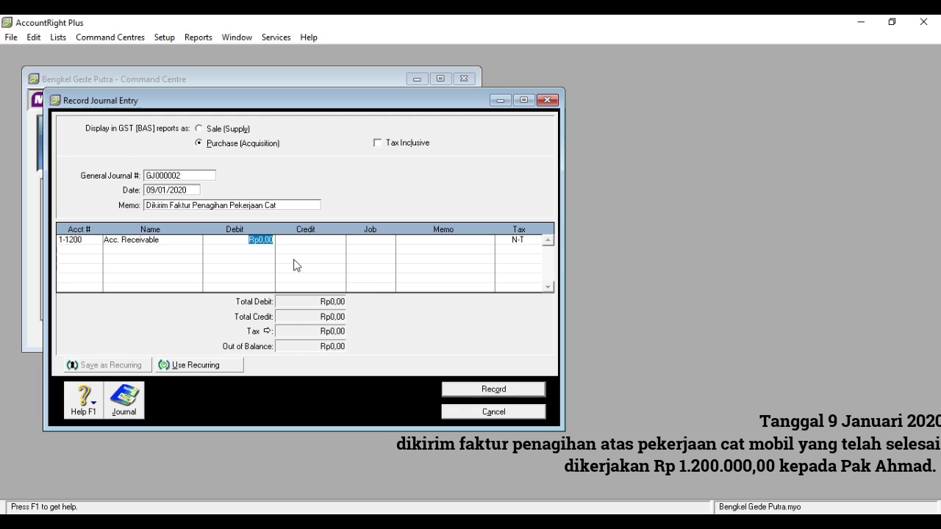
text(1200)
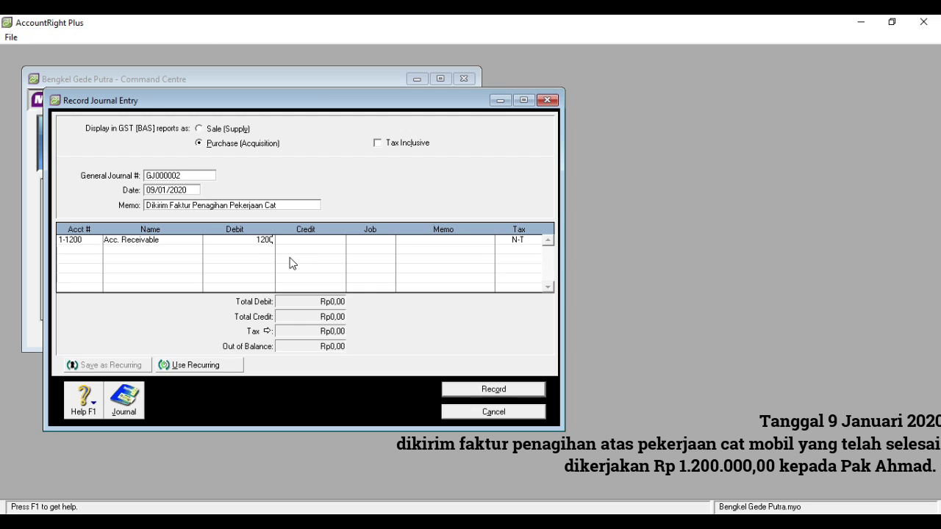
text(00)
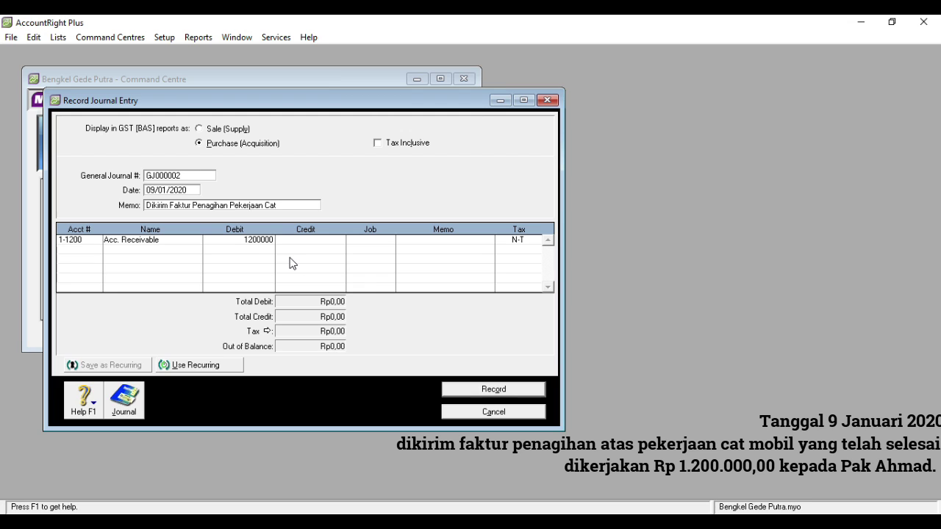
key(Tab)
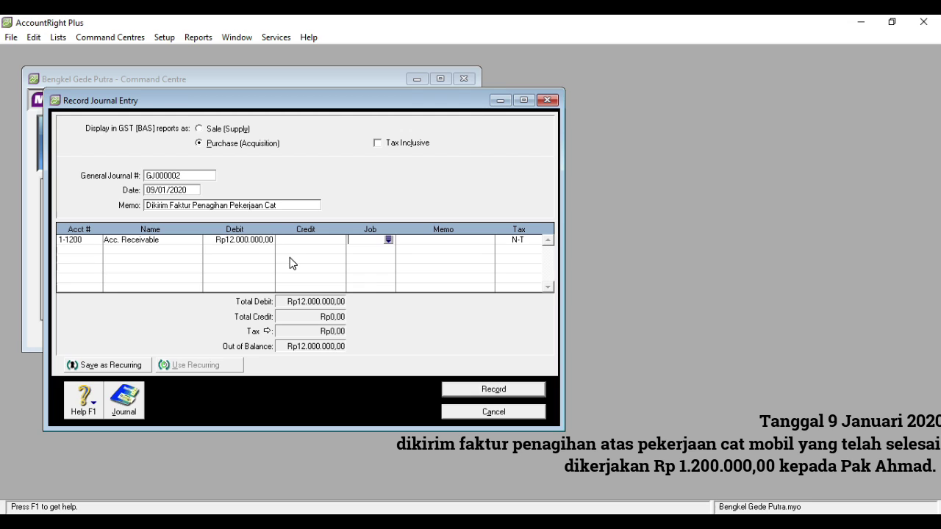
click(261, 239)
text(1.200.000)
key(Tab)
- Credit 4-1000 Service Income Rp1.200.000,00 and record journal GJ000002
click(90, 250)
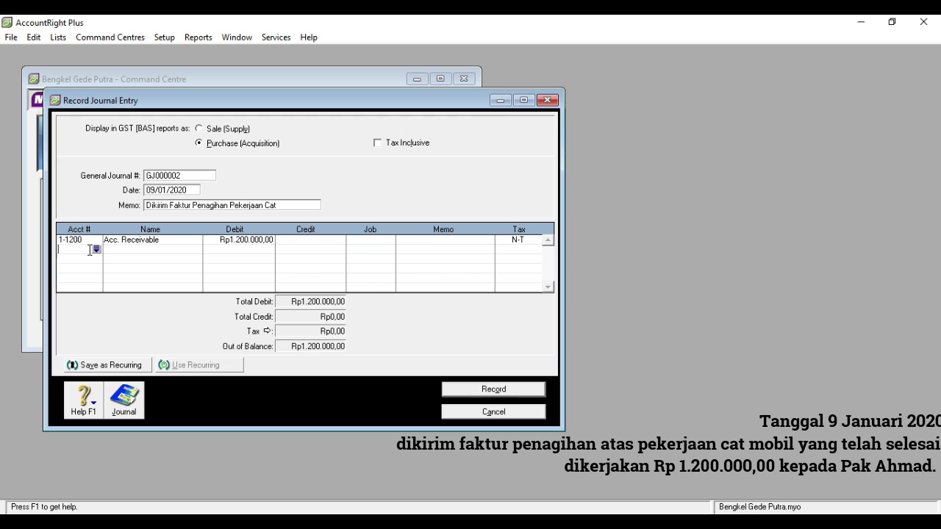
click(96, 249)
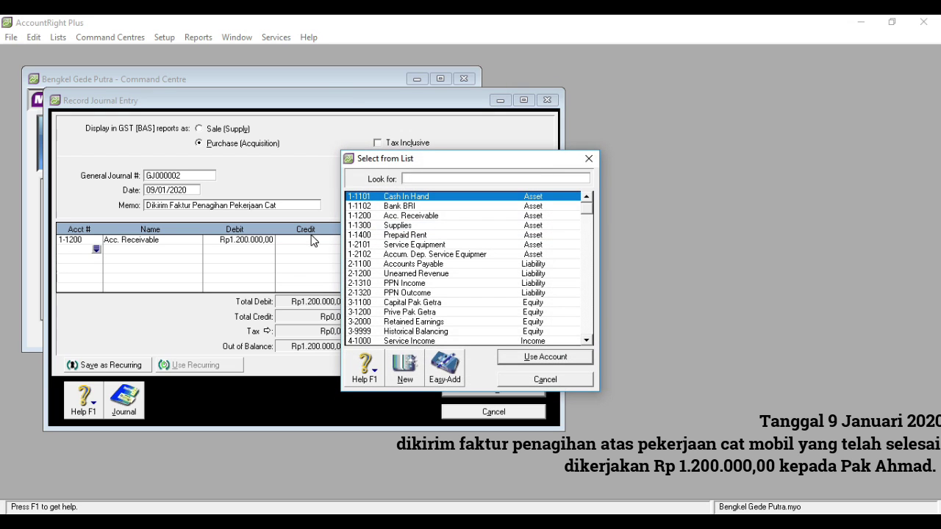
text(4)
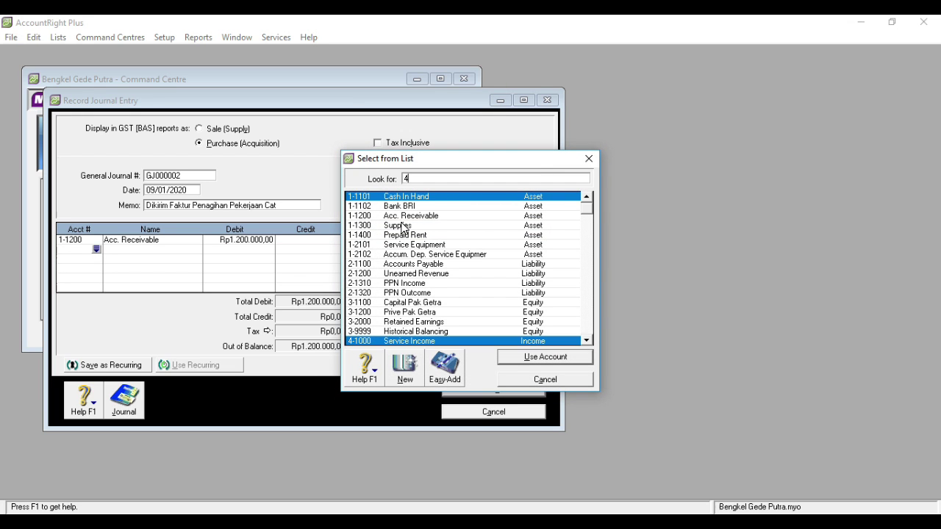
double_click(425, 341)
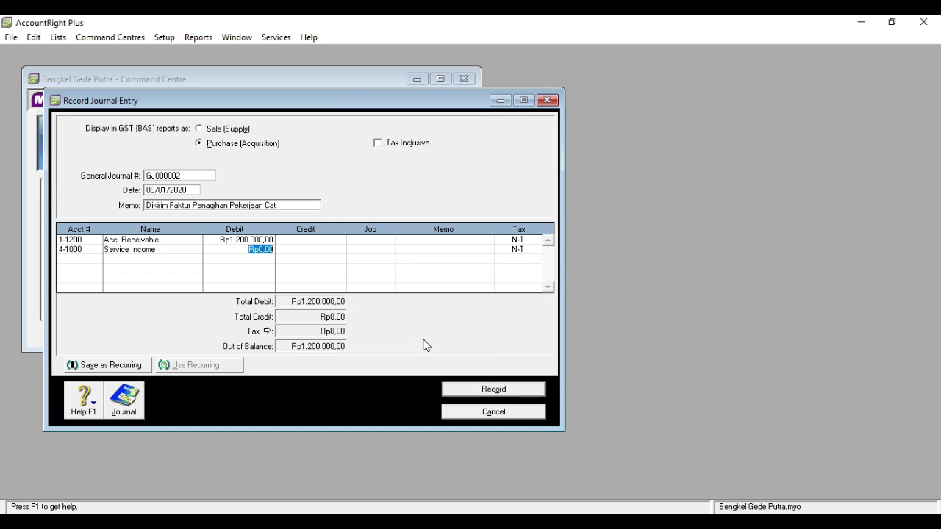
click(326, 250)
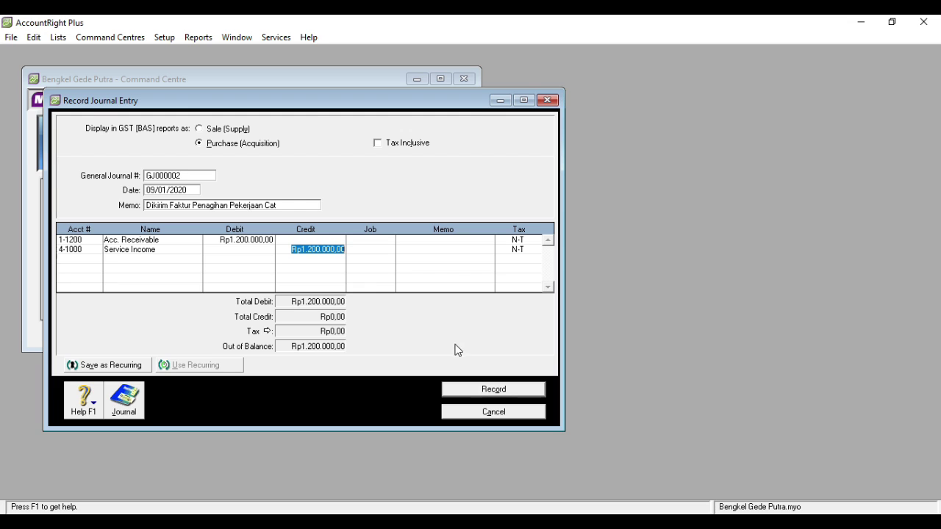
click(480, 391)
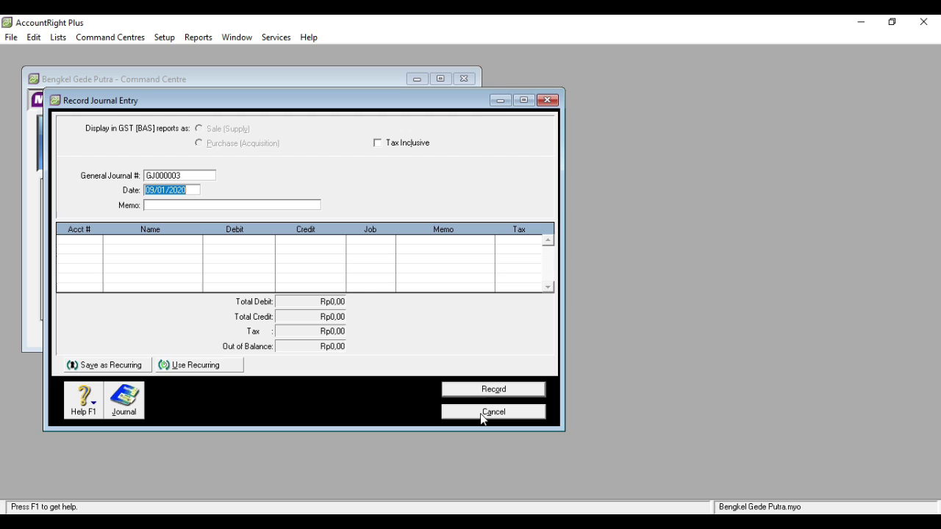
- Open journal GJ000003 dated 15/01/2020 with memo 'Membeli Perlengkapan Bengkel'
click(547, 101)
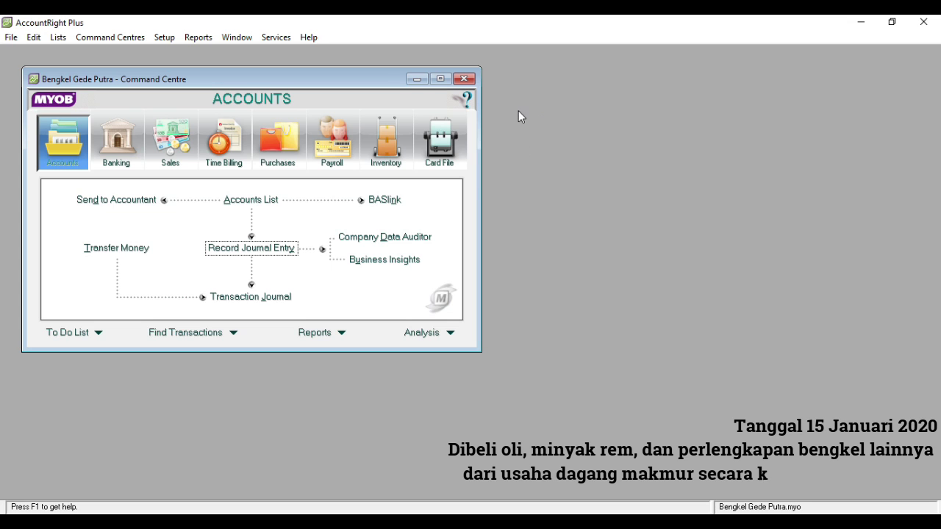
click(256, 249)
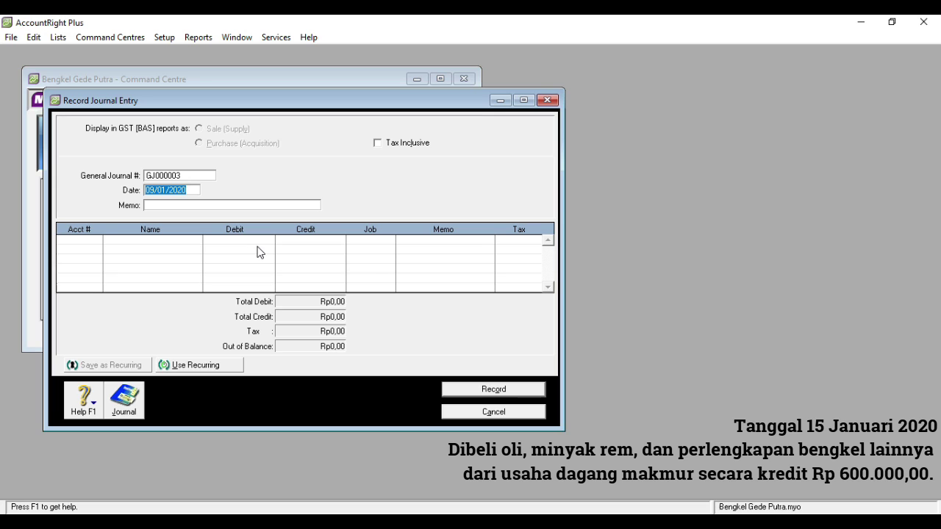
click(155, 191)
key(BackSpace)
key(BackSpace)
text(15)
click(157, 204)
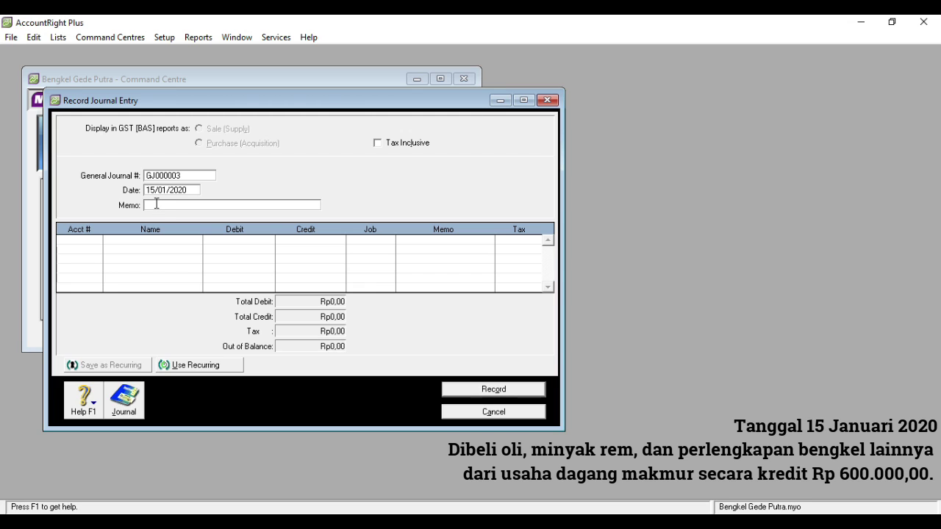
text(Membeli Perlengkapan Bengkel)
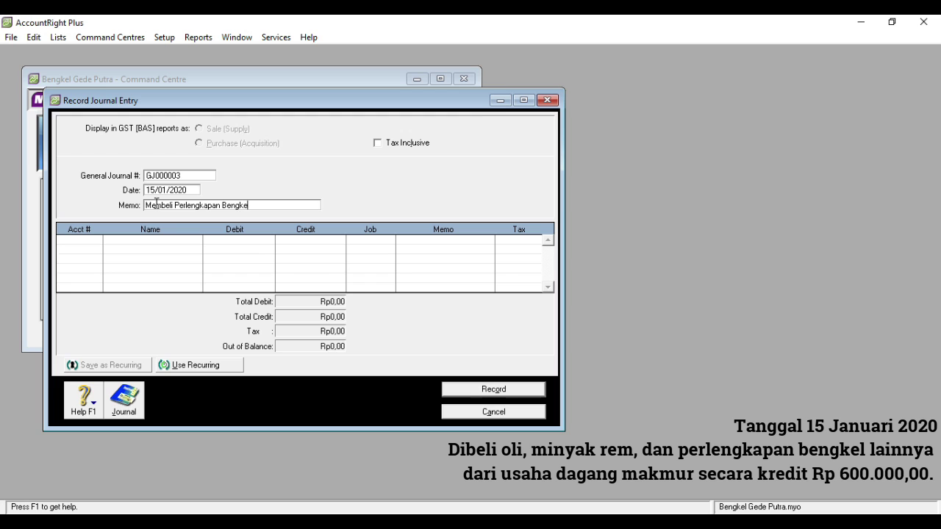
click(97, 243)
- Debit 1-1300 Supplies Rp600.000,00 on the first journal line
click(95, 240)
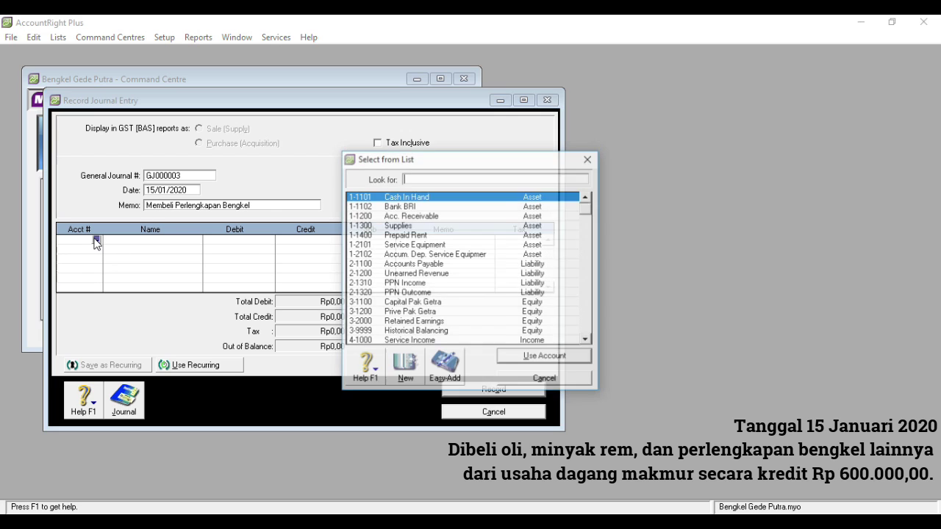
text(1-1300)
key(Return)
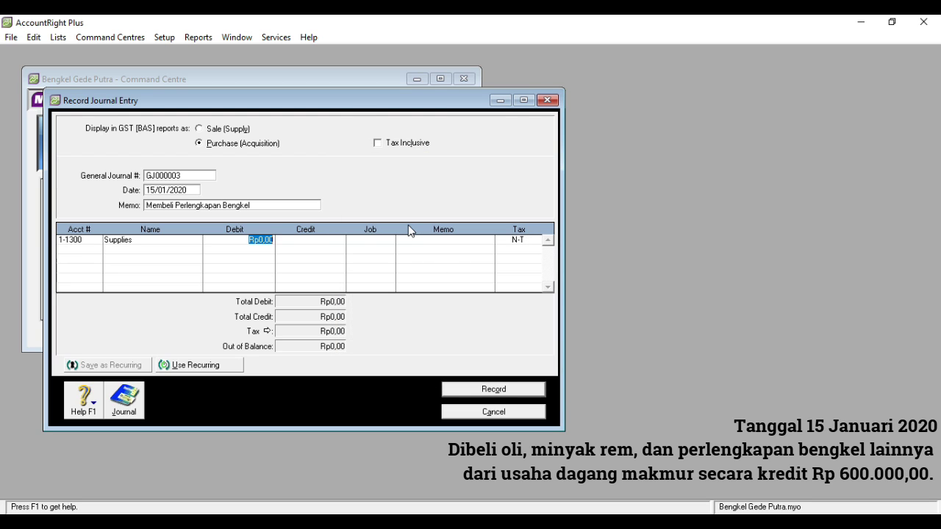
text(600000)
click(98, 253)
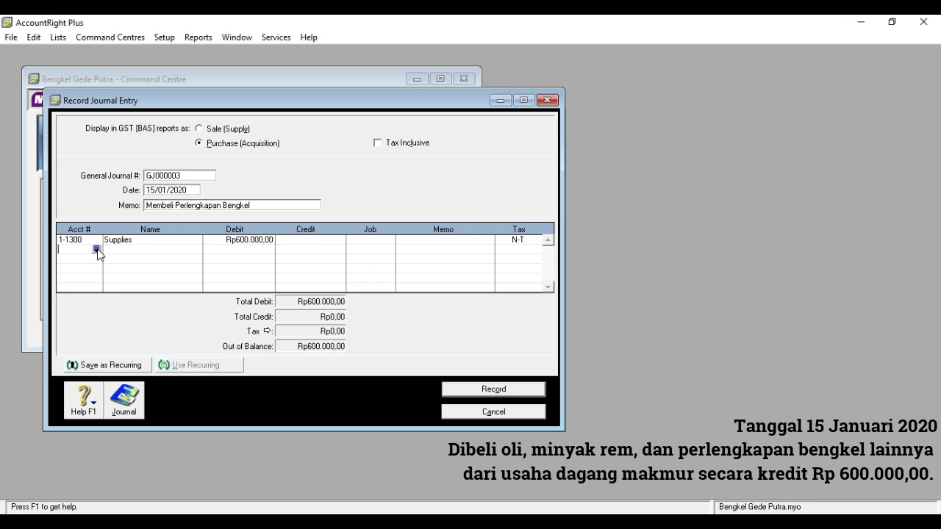
- Credit Accounts Payable Rp600.000,00, record the journal, and close the window
click(97, 250)
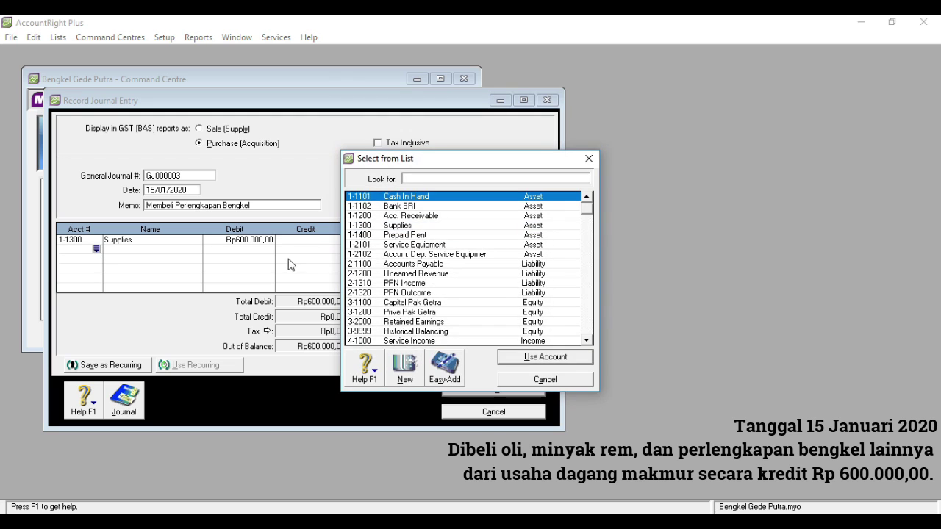
double_click(406, 265)
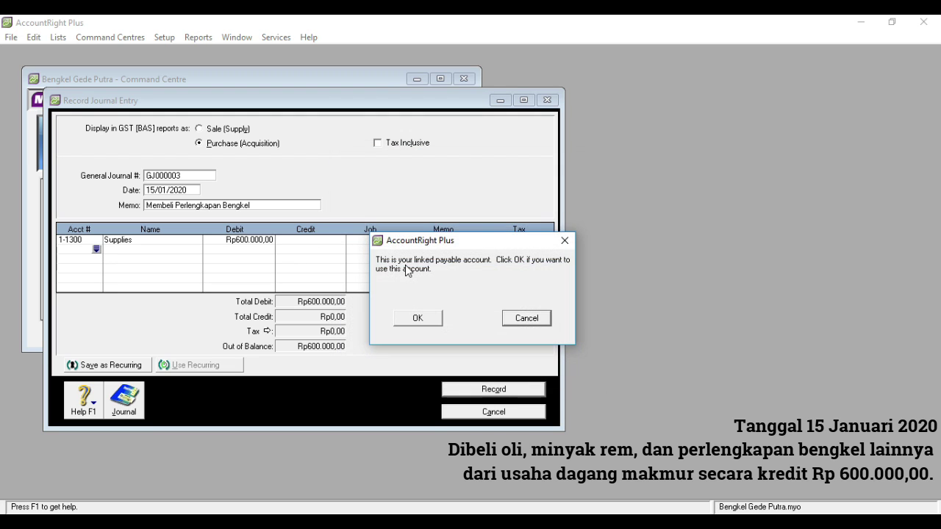
click(428, 321)
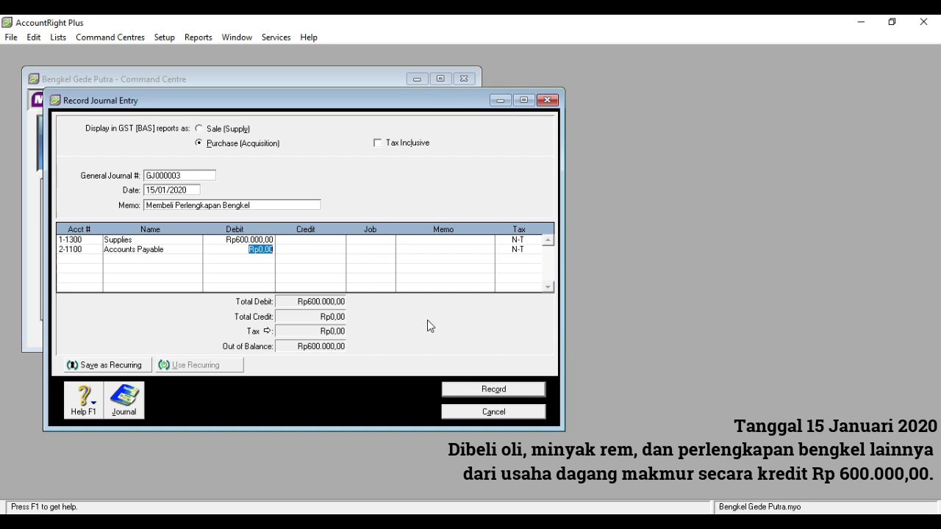
click(290, 250)
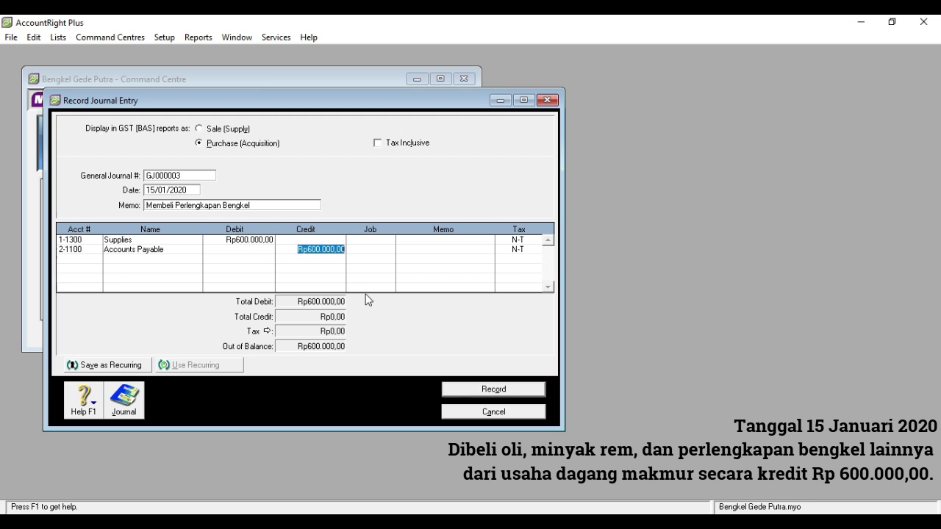
click(492, 392)
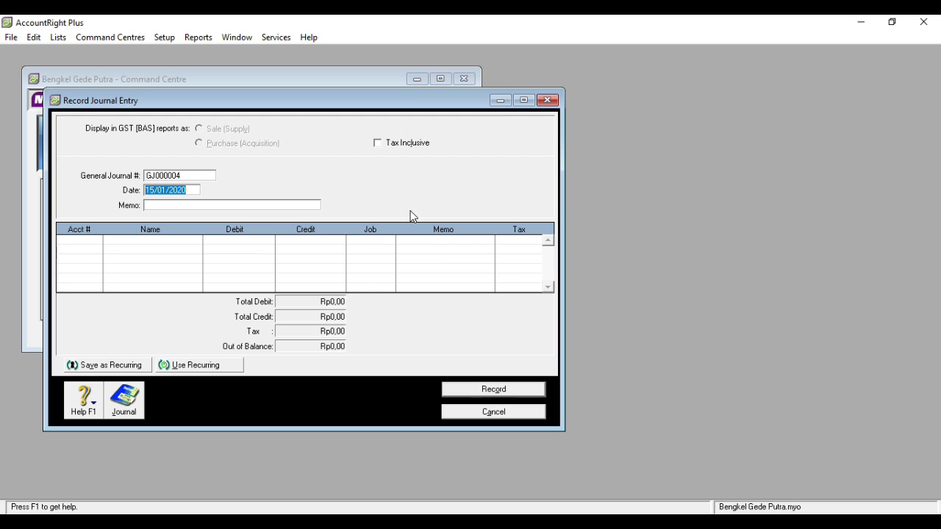
click(548, 101)
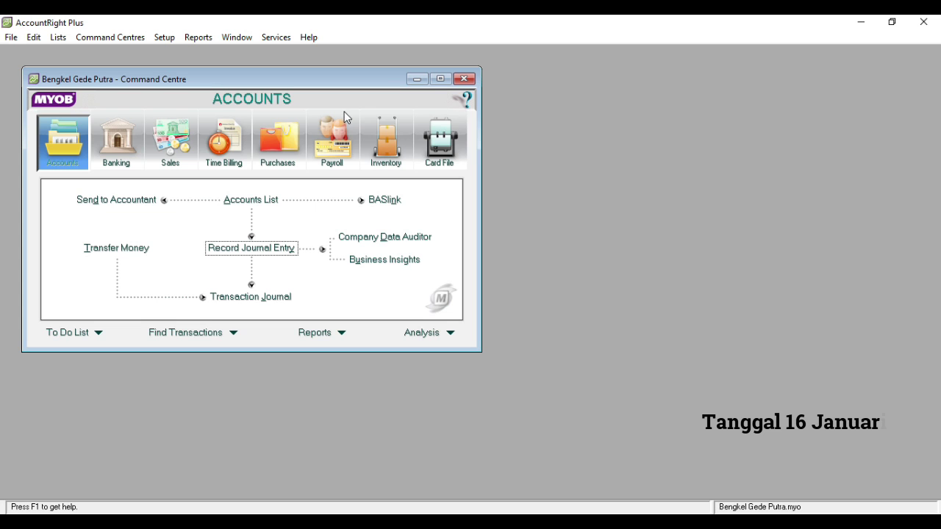
- Start a Spend Money payment paid from 1-1102 Bank BRI
click(116, 147)
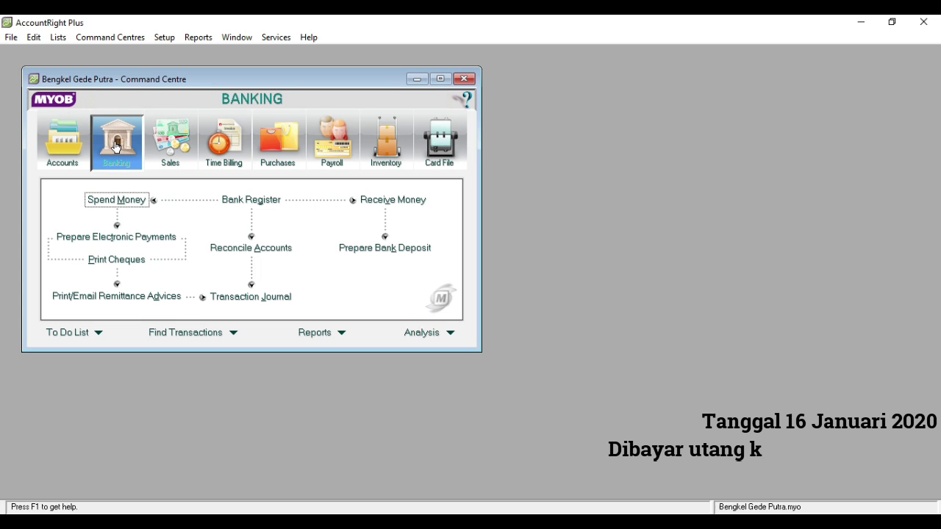
click(137, 208)
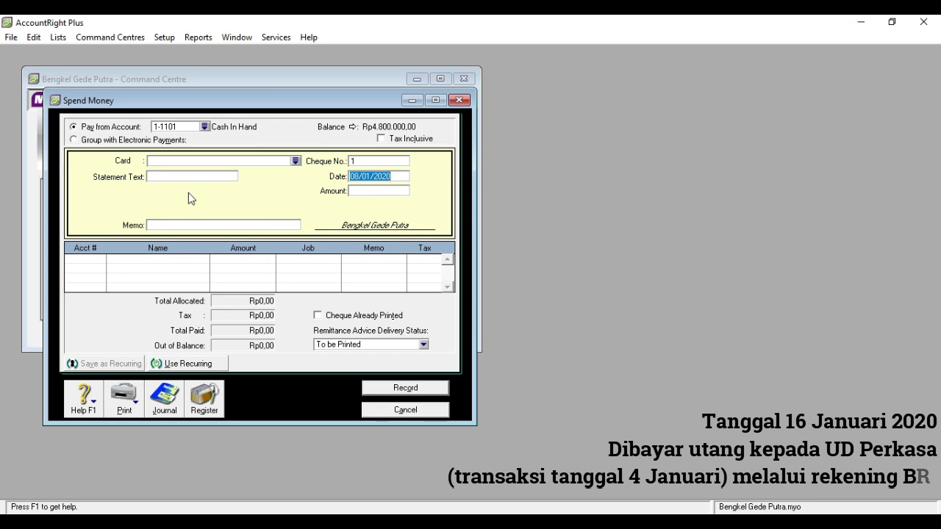
click(205, 127)
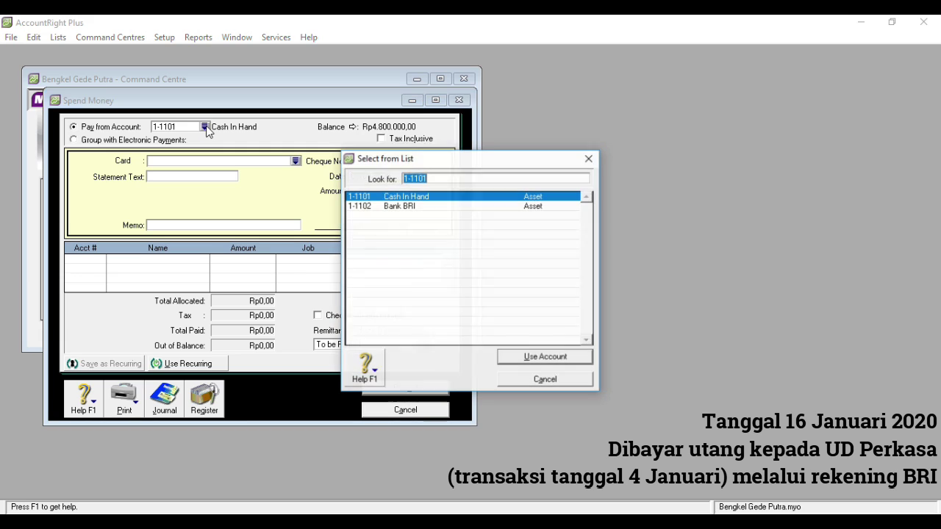
double_click(379, 206)
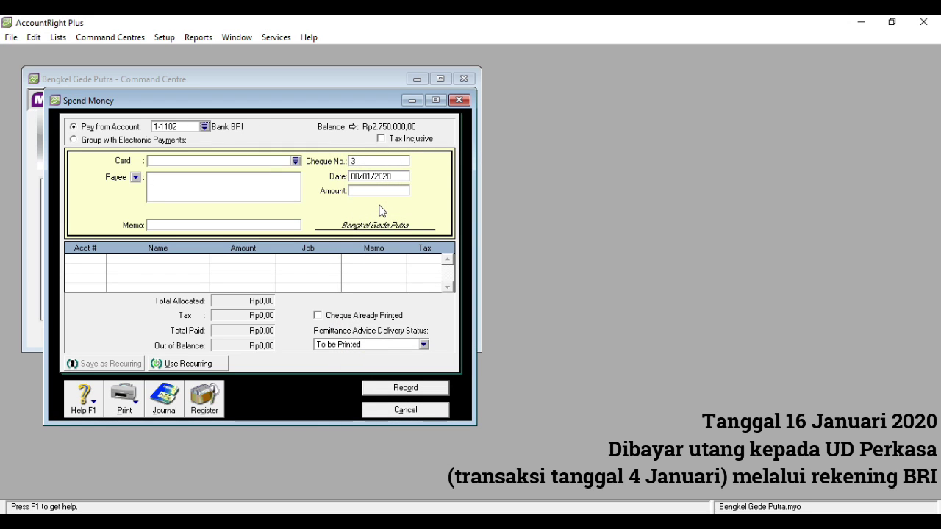
- Date the payment 16/01/2020, amount 1500000, with a memo about paying the payable
click(361, 176)
click(360, 177)
double_click(361, 177)
text(16)
click(362, 190)
text(1500000)
click(213, 225)
text(Me)
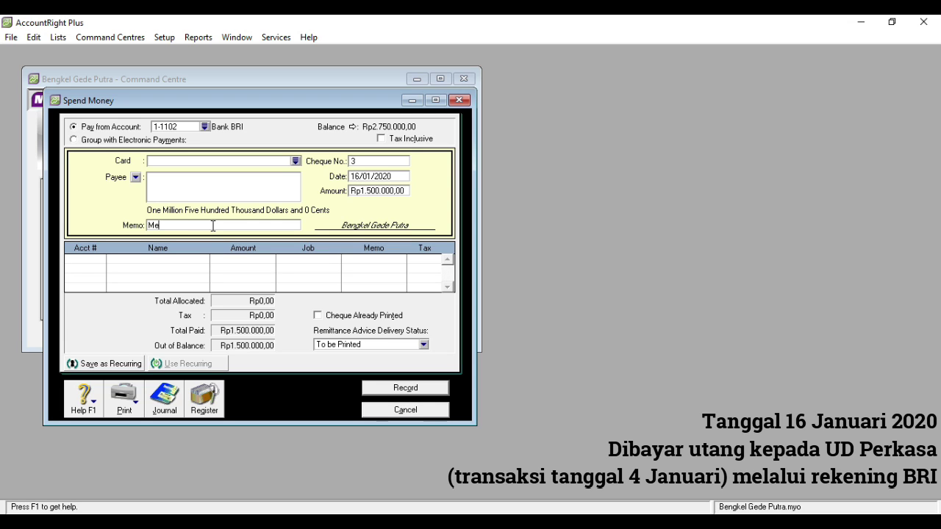
text(mbayar Hutang Kepada UD Per)
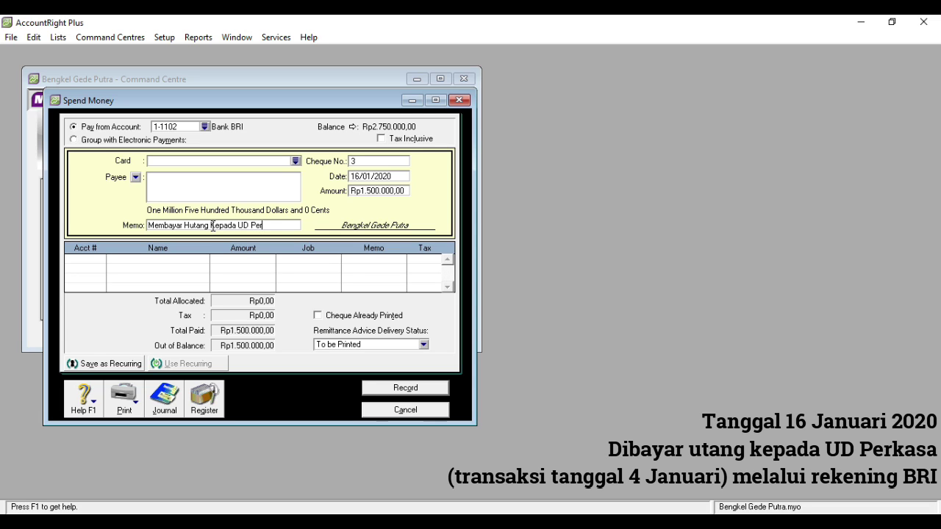
text(ada)
key(BackSpace)
key(BackSpace)
text(s)
- Allocate it to 2-1100 Accounts Payable, record it, and close the payment form
click(84, 261)
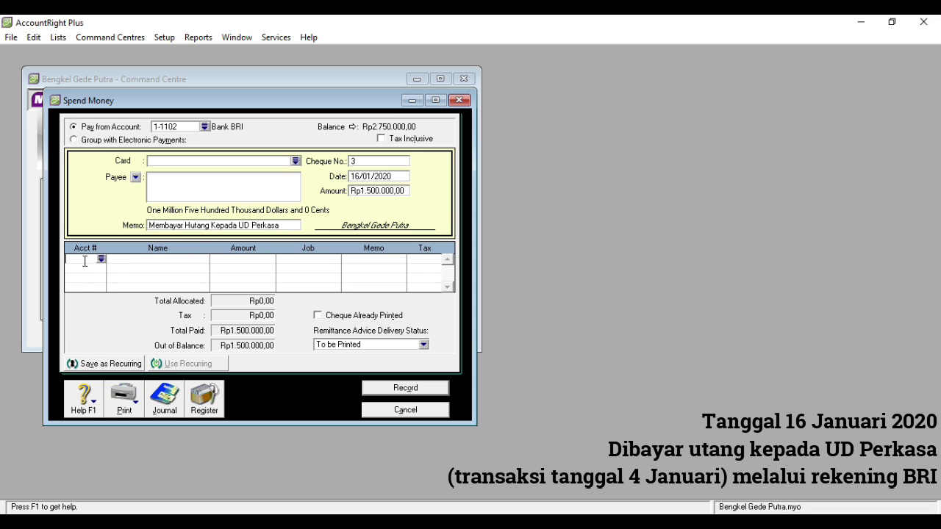
click(101, 259)
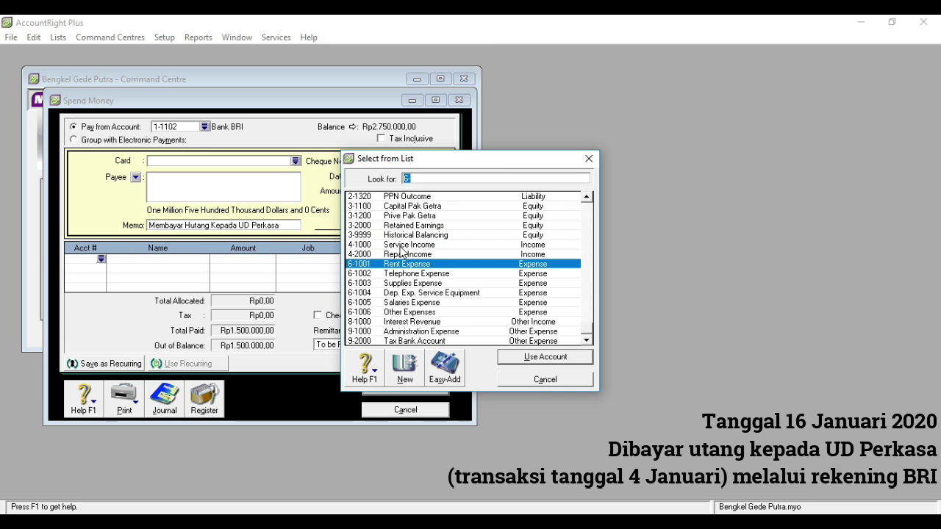
text(2)
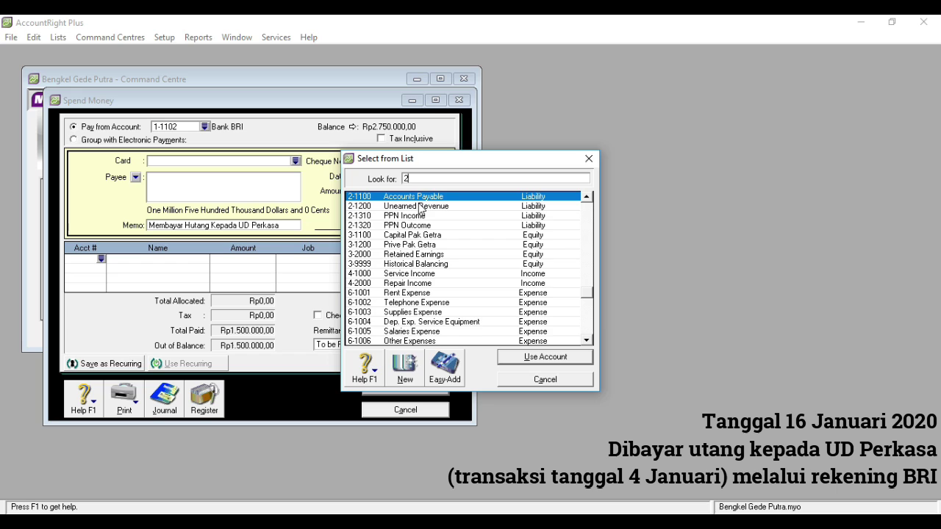
double_click(420, 202)
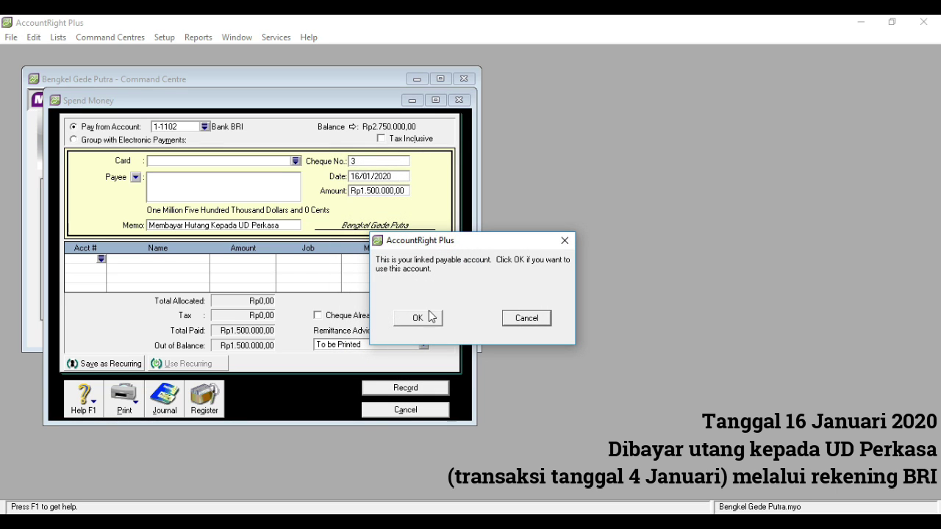
click(418, 318)
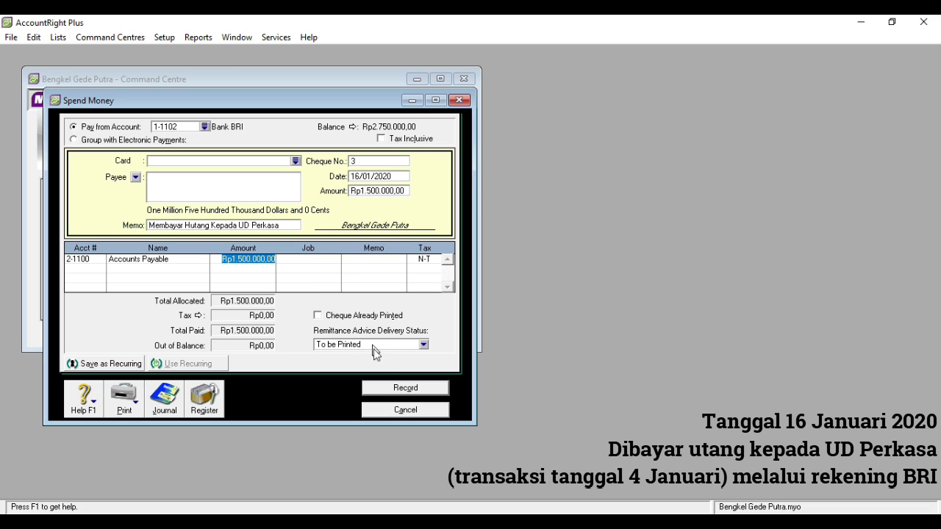
click(382, 389)
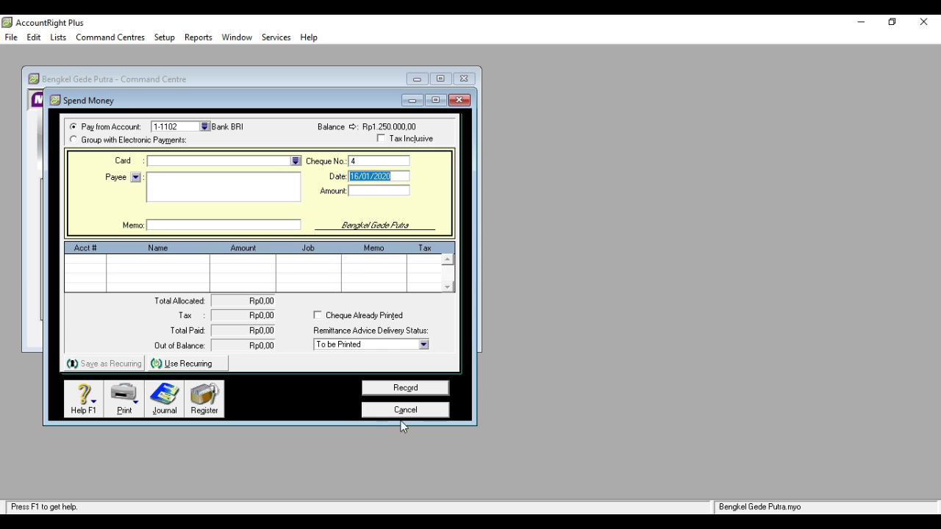
click(405, 410)
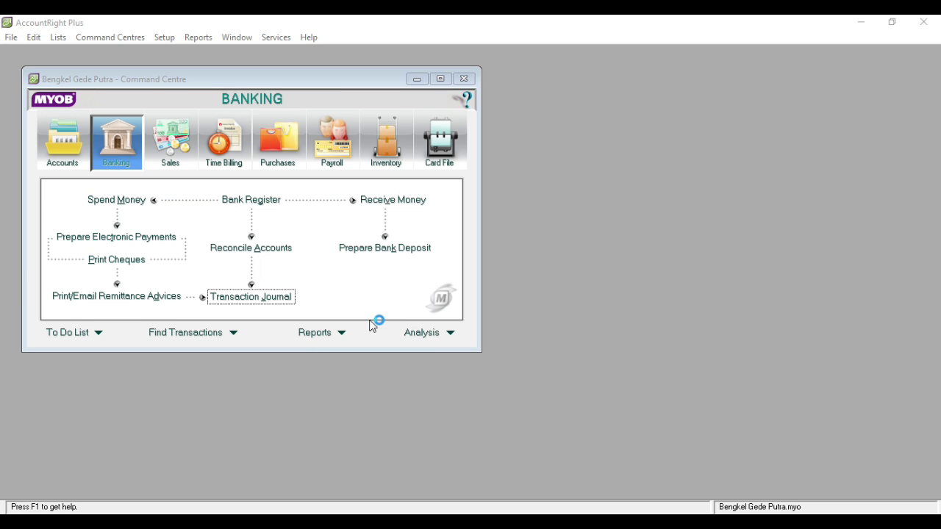
- Start a Cash In Hand payment dated 20/01/2020, Rp20.000,00, memo 'Membayar Telepon'
click(247, 297)
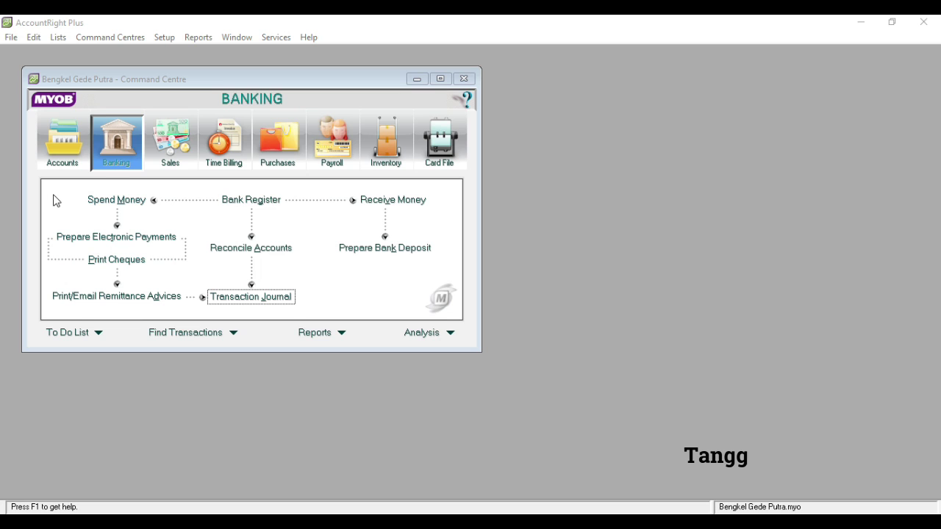
click(97, 200)
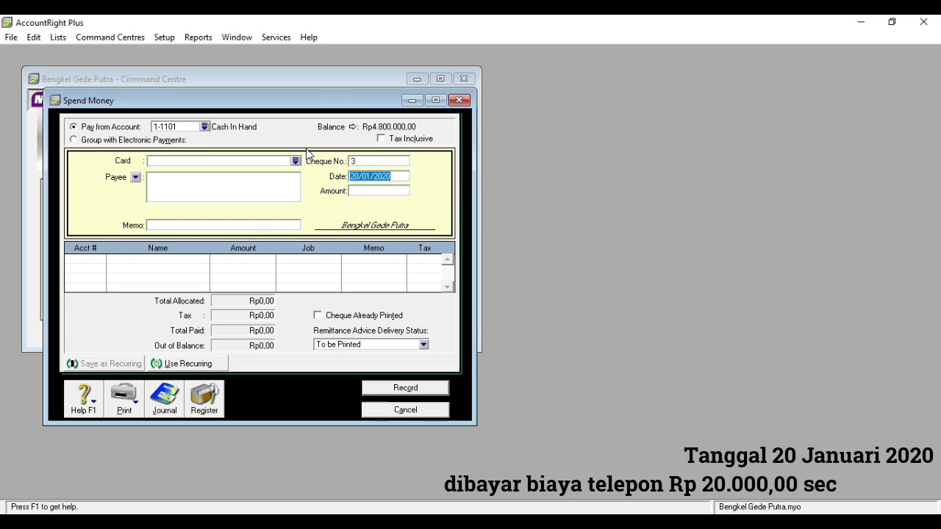
click(359, 177)
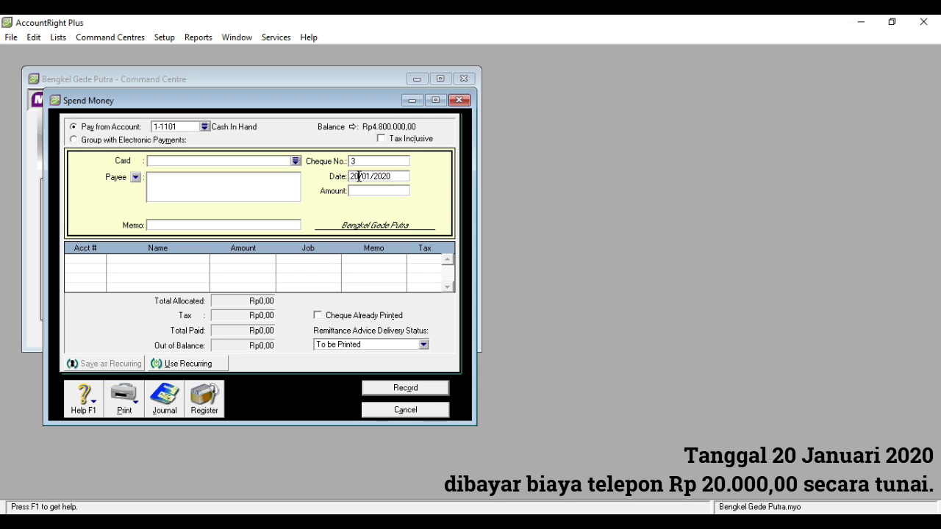
key(BackSpace)
text(0)
click(366, 194)
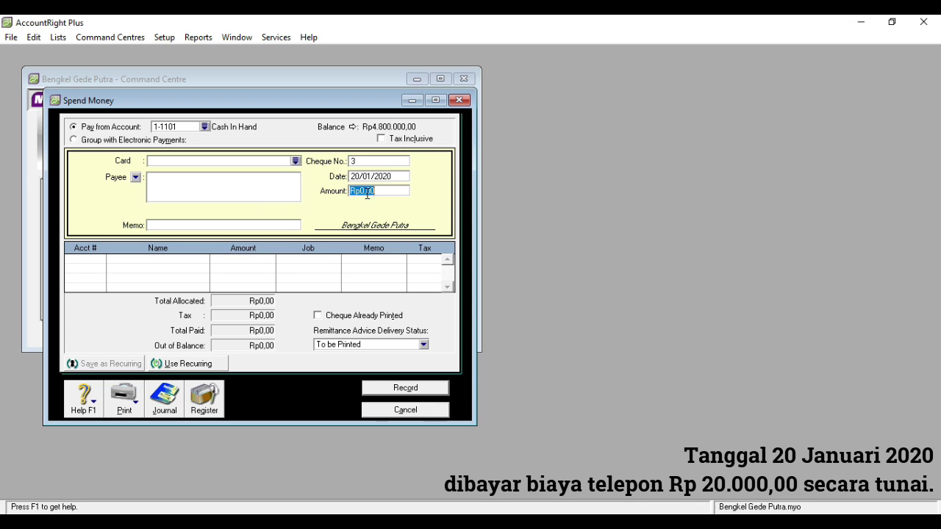
text(20000)
key(Tab)
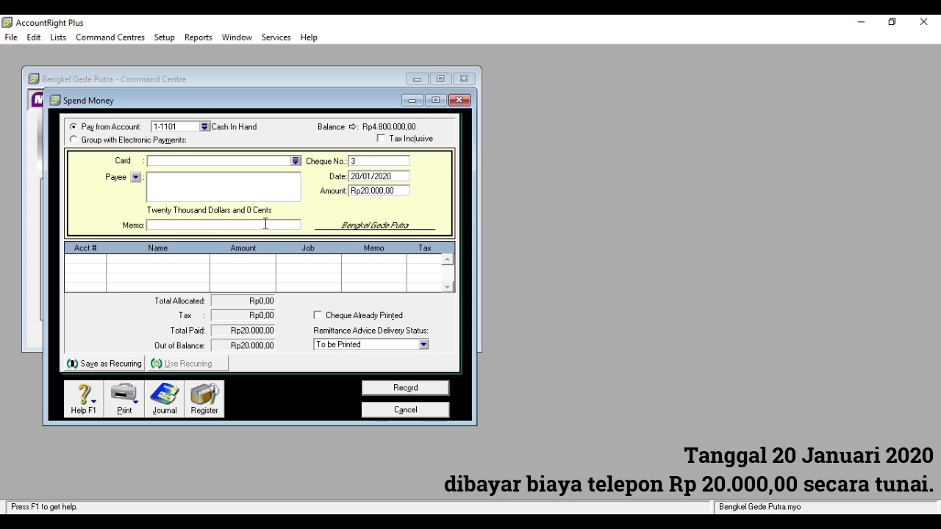
text(Membayar Telepon)
- Allocate the payment to 6-1002 Telephone Expense and record it
click(100, 259)
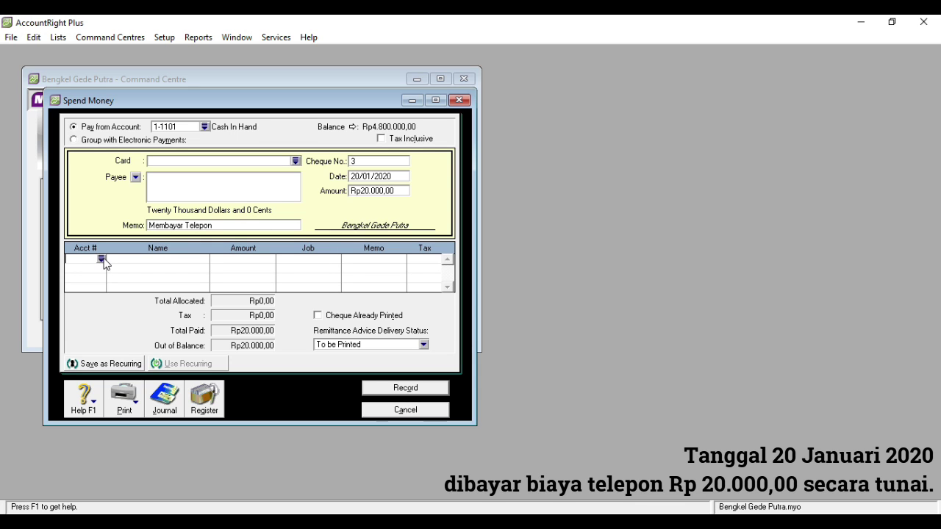
text(6)
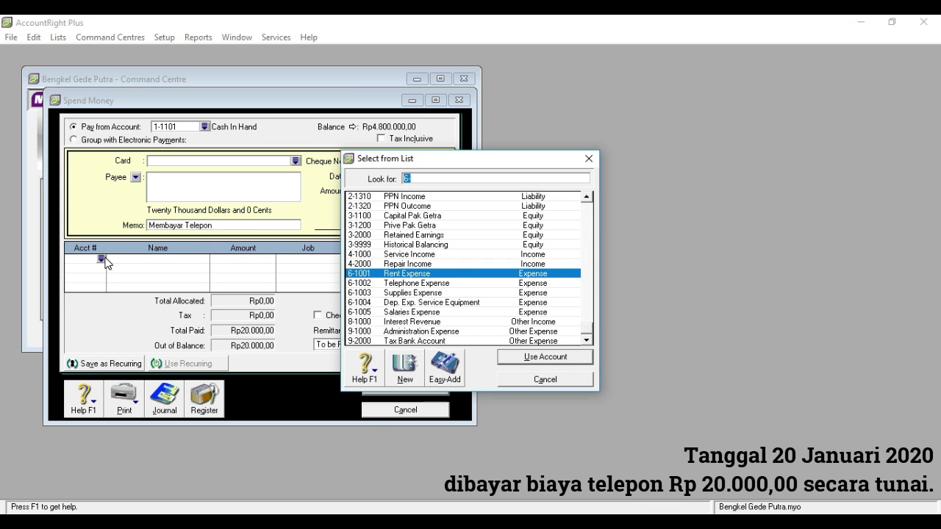
double_click(422, 285)
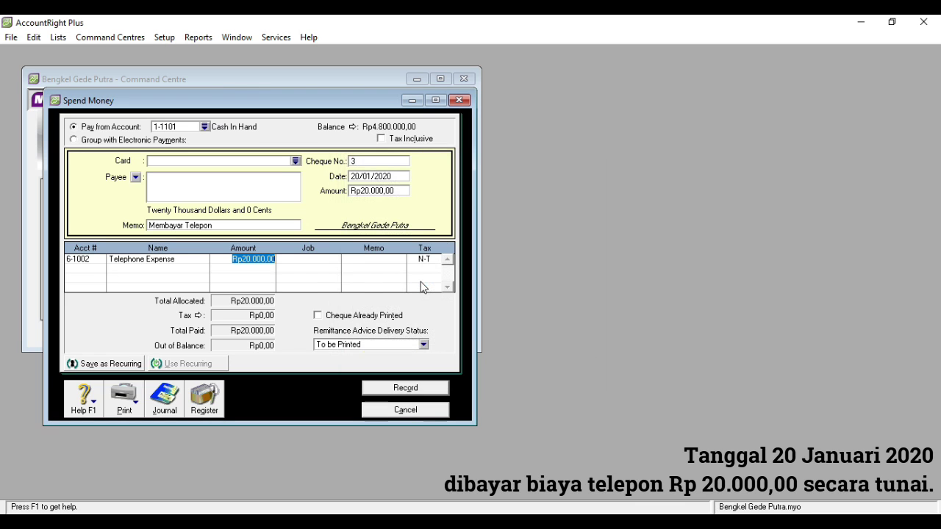
click(395, 392)
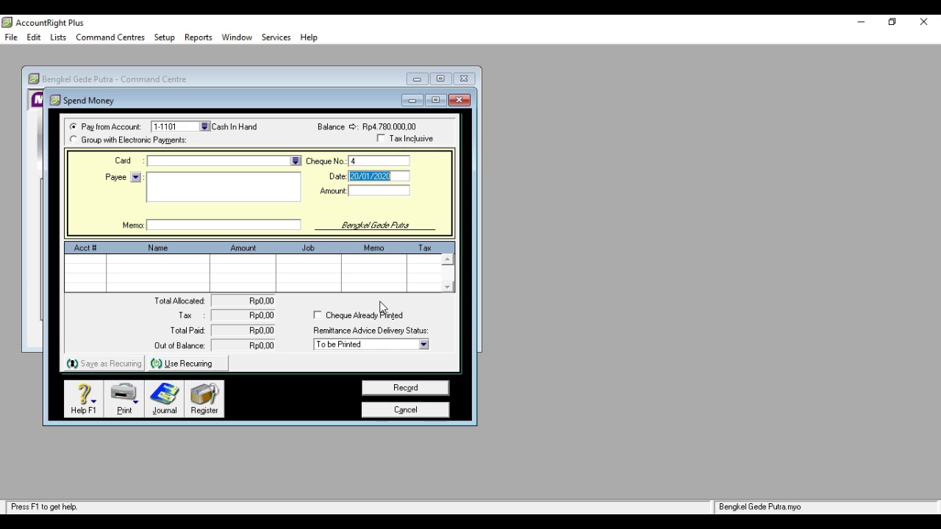
- Start a new cash payment dated 22/01/2020 for 850000 with a workshop supplies-and-equipment memo
click(426, 413)
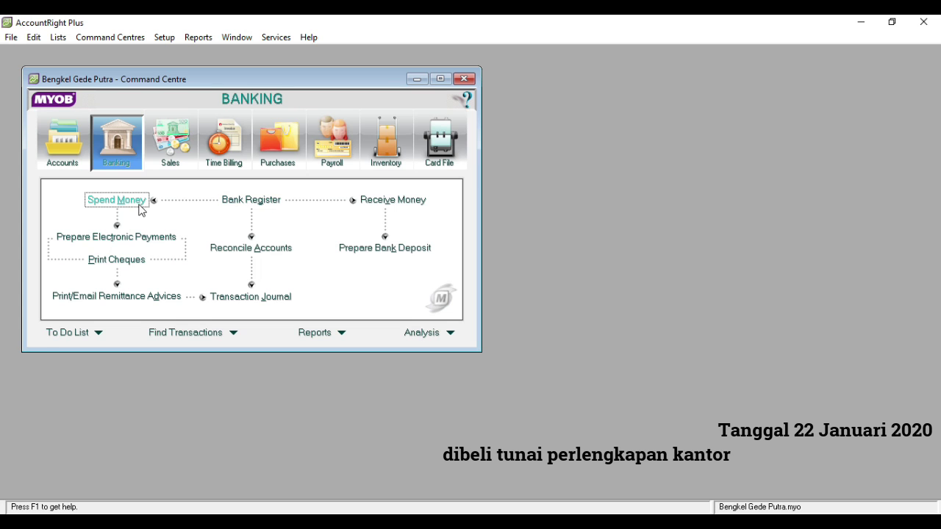
click(137, 207)
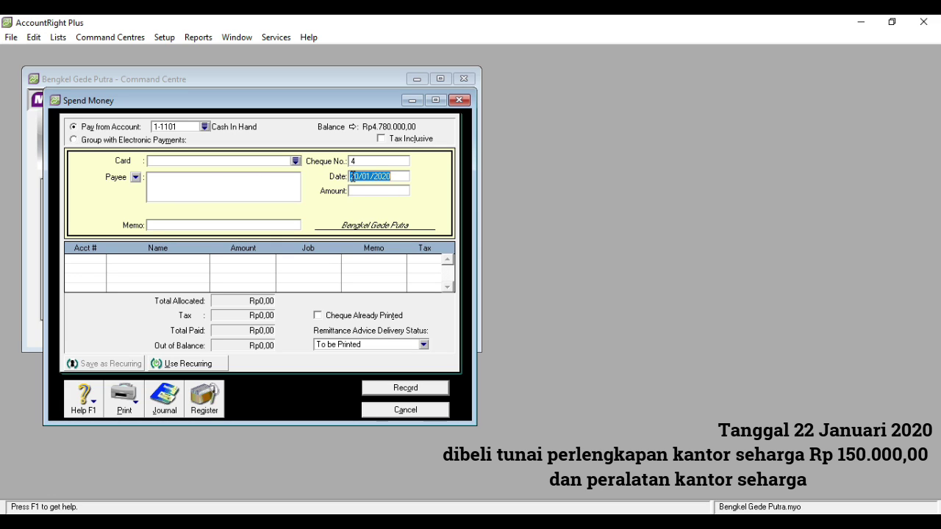
click(359, 176)
key(BackSpace)
text(2)
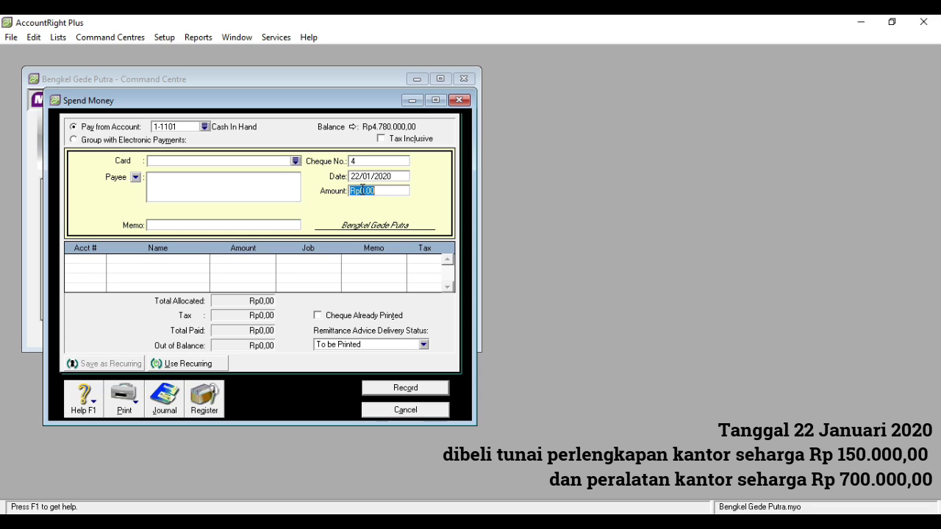
text(850000)
click(289, 223)
text(Membeli Perlengkapan)
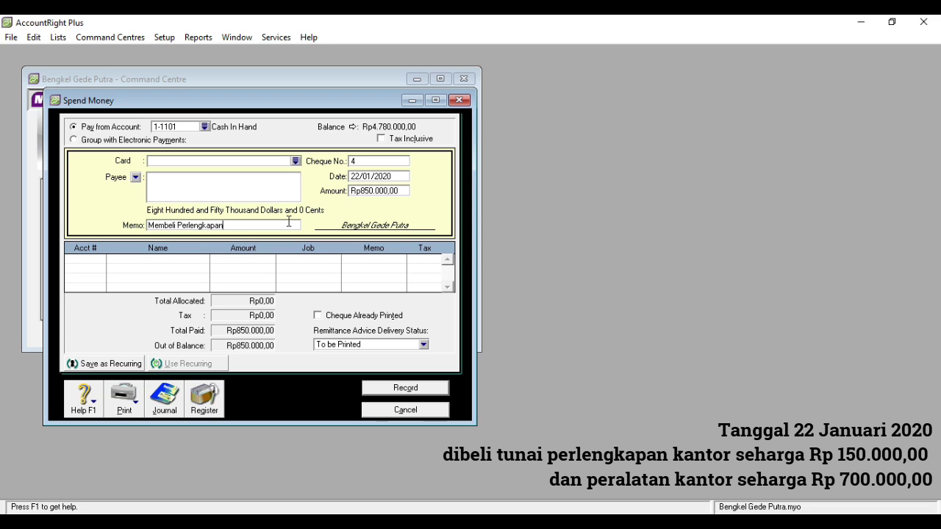
text( dan Peralatan Bengkel)
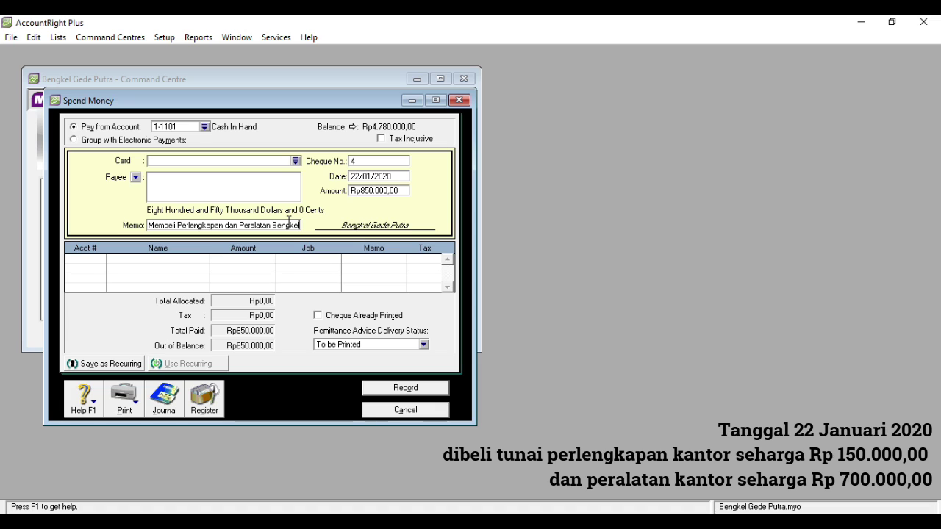
- Split it Rp150.000 to 1-2101 Service Equipment and Rp700.000 to 1-1300 Supplies, then record
click(85, 259)
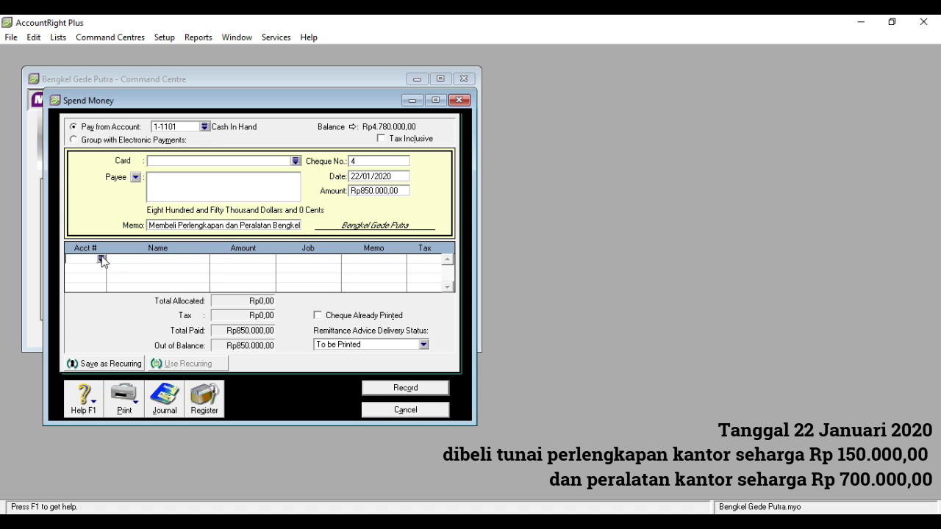
click(102, 260)
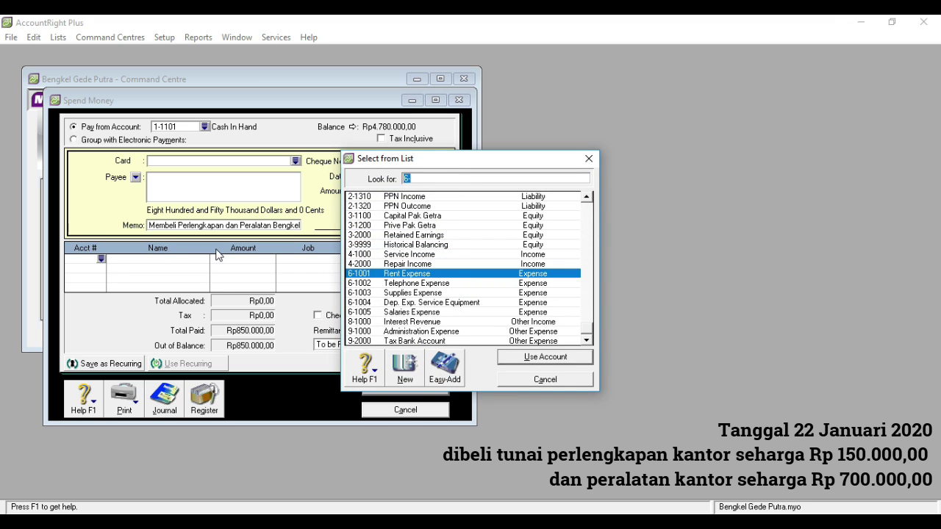
text(1)
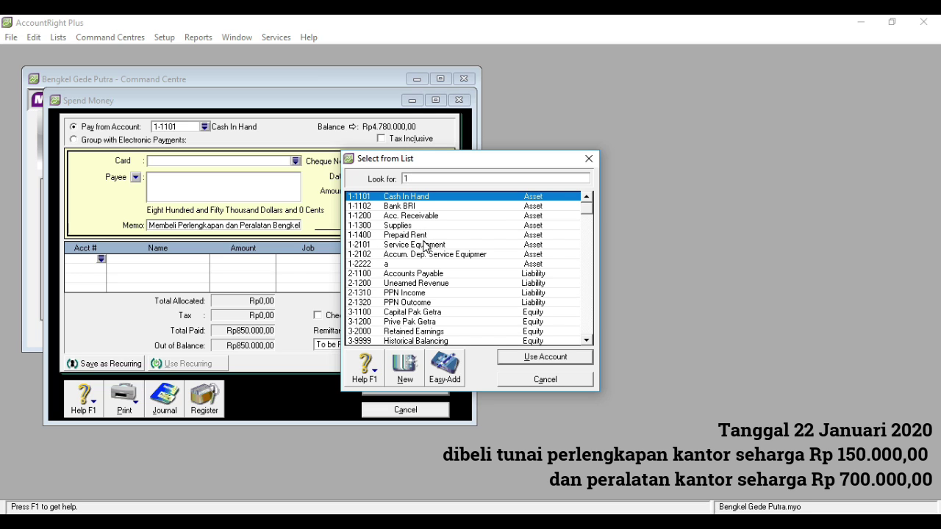
double_click(424, 244)
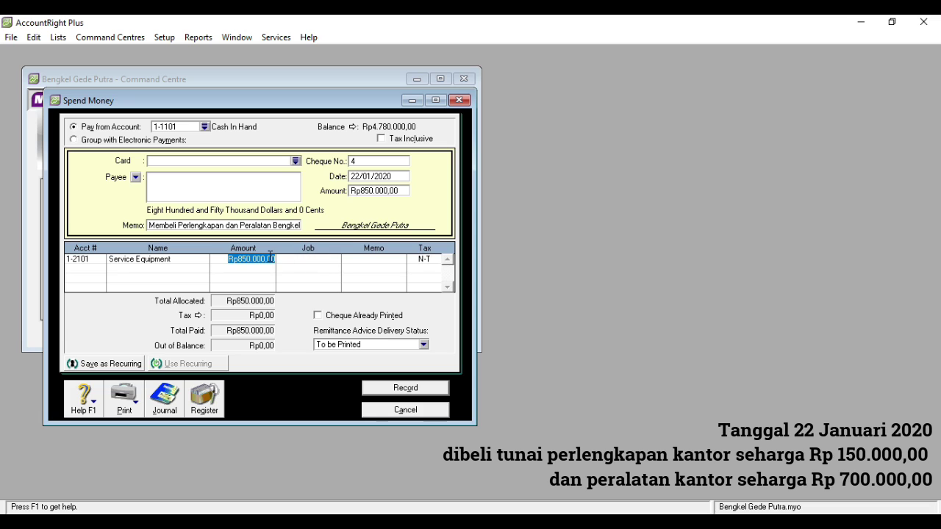
text(15)
text(0.)
text(0000)
click(87, 271)
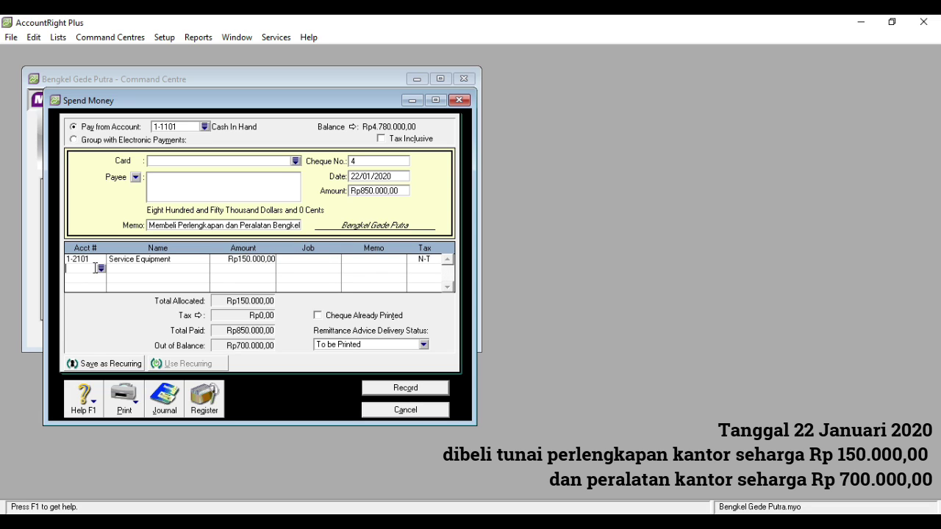
text(6)
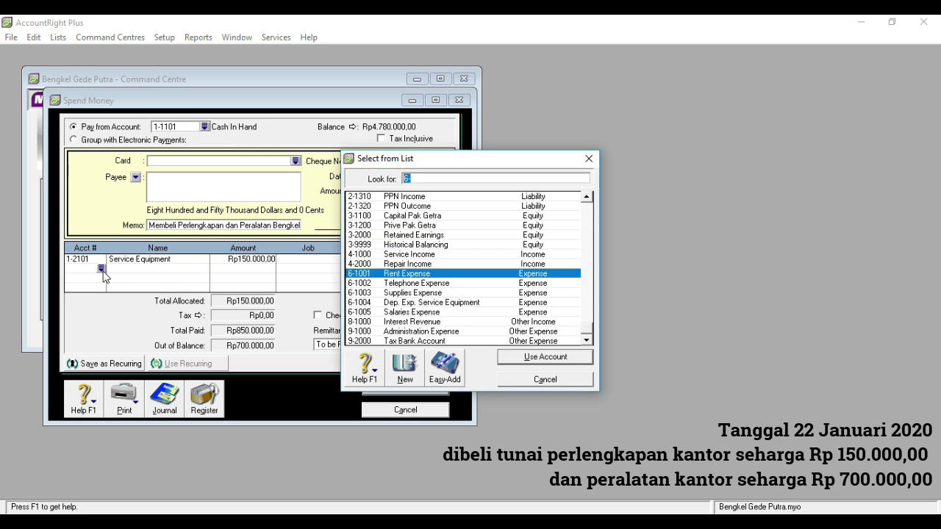
text(1)
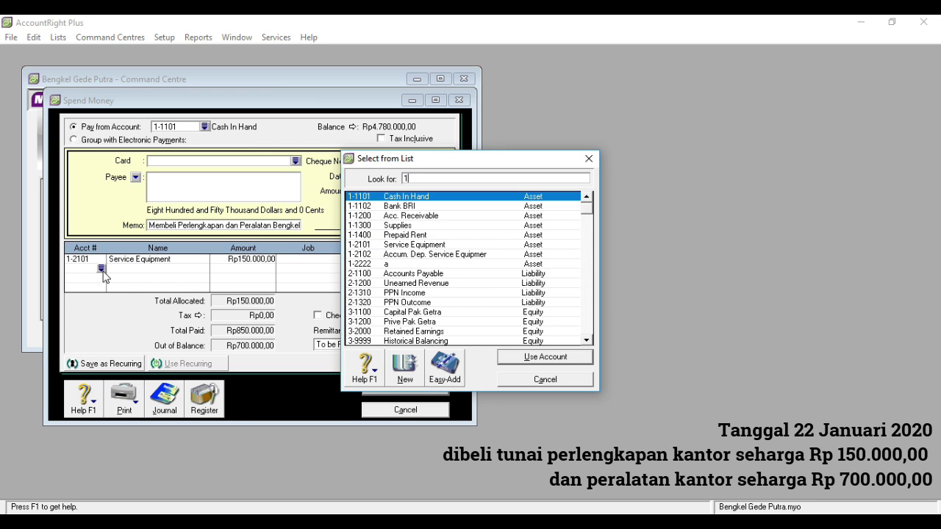
click(410, 227)
double_click(410, 228)
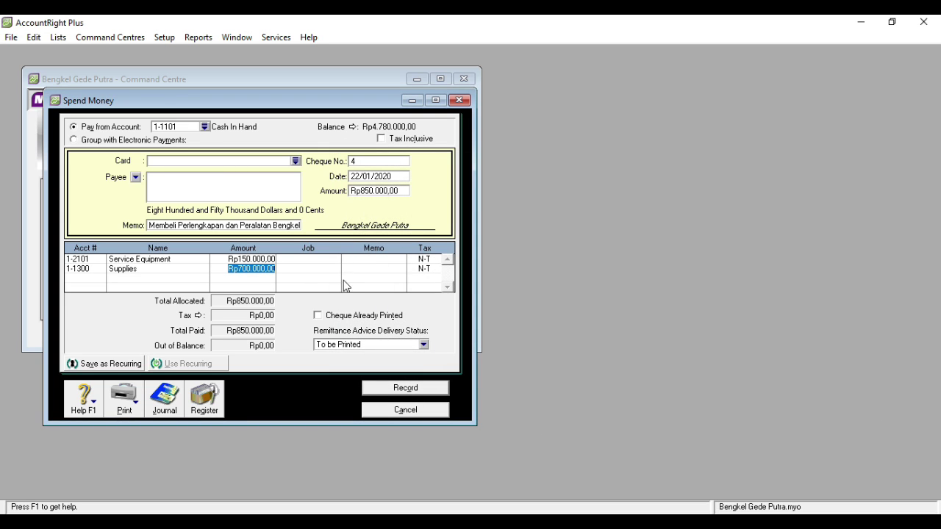
click(396, 387)
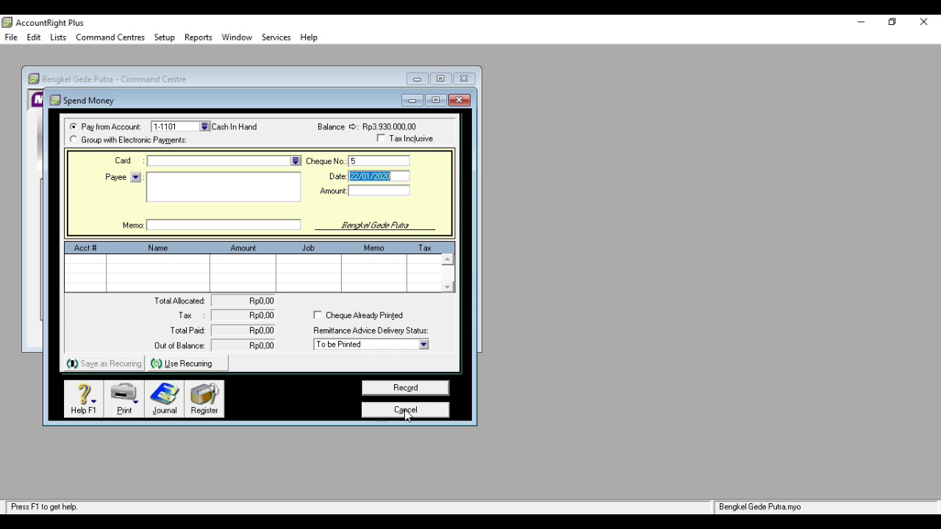
- Start a new cash payment dated 23/01/2020, Rp150.000,00, memo 'Membayar Gaji'
click(461, 101)
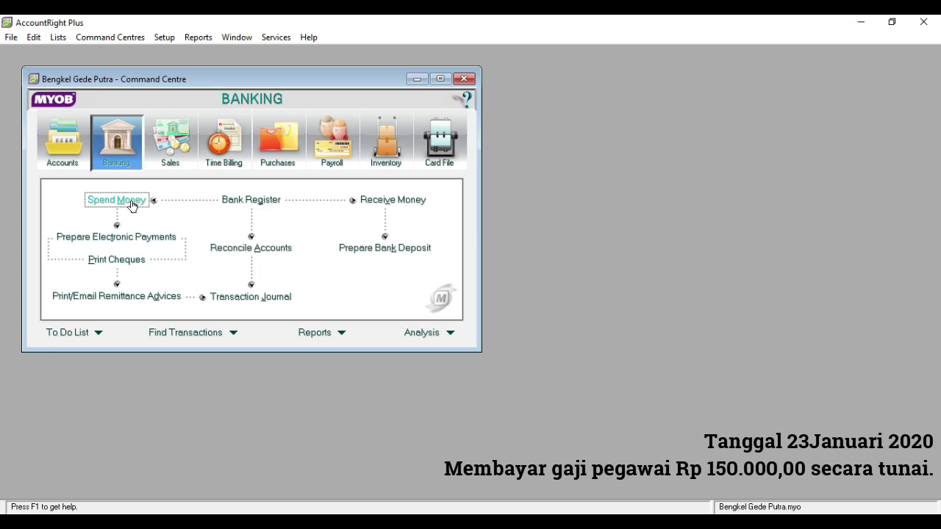
click(133, 203)
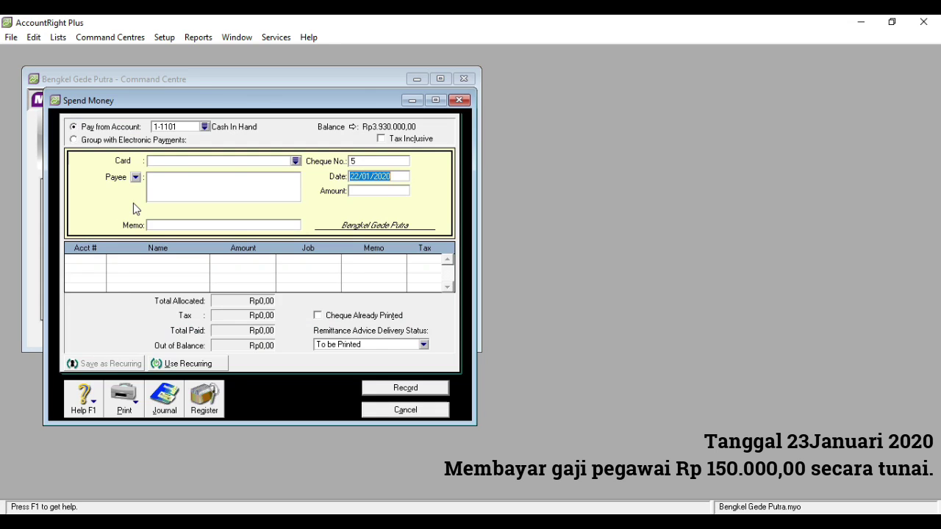
click(361, 179)
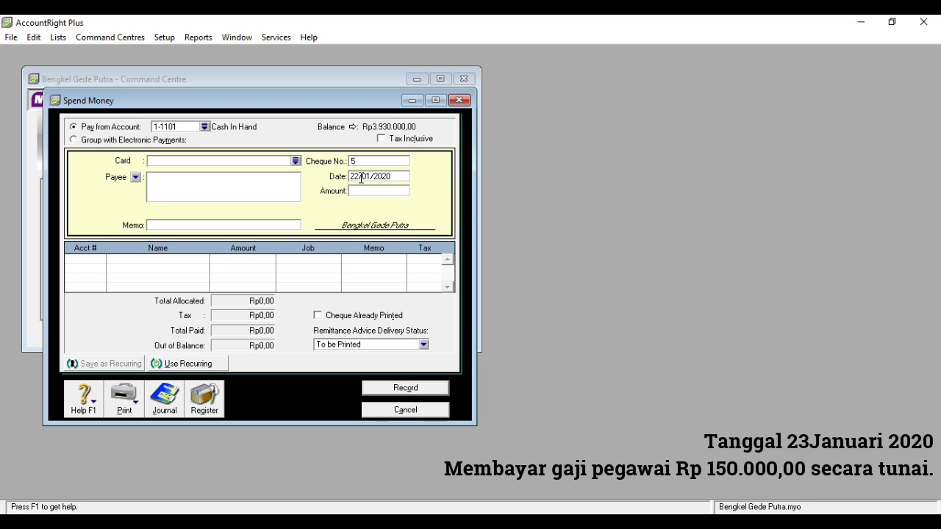
key(BackSpace)
text(23)
key(BackSpace)
click(361, 191)
text(150.000,00)
click(257, 226)
text(Membayar Gaji Karyawan)
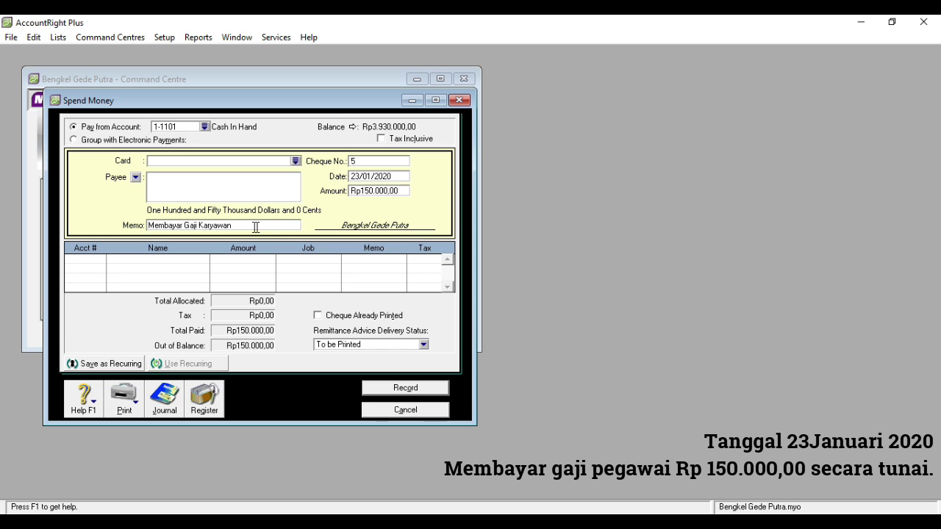
- Charge the payment to 6-1005 Salaries Expense and record it
click(97, 261)
text(6)
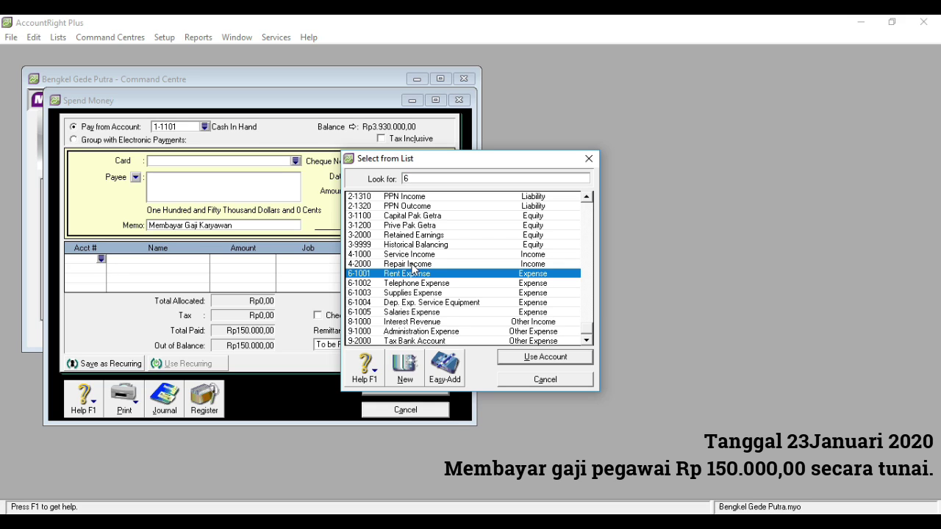
double_click(414, 312)
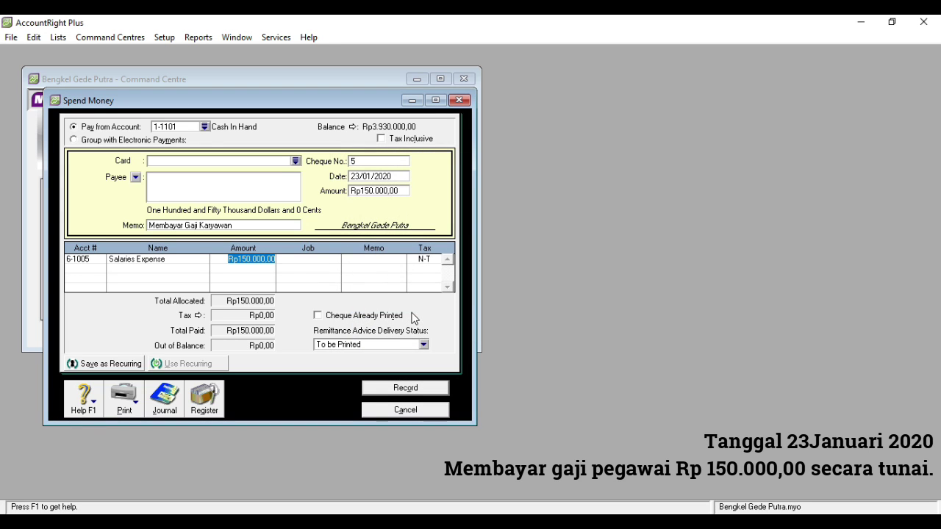
click(400, 389)
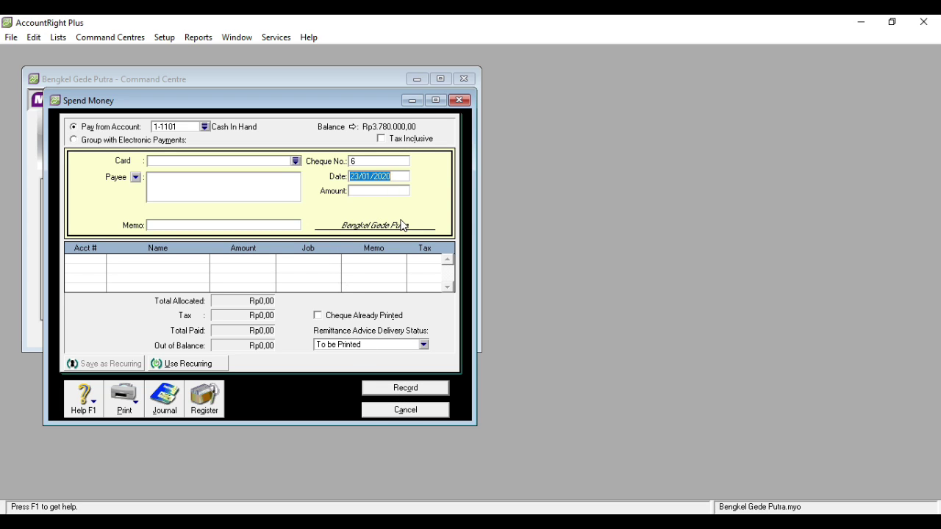
- Start a new cash payment of 150000 with memo 'Mengambil untuk Kepentingan Pribadi'
click(459, 100)
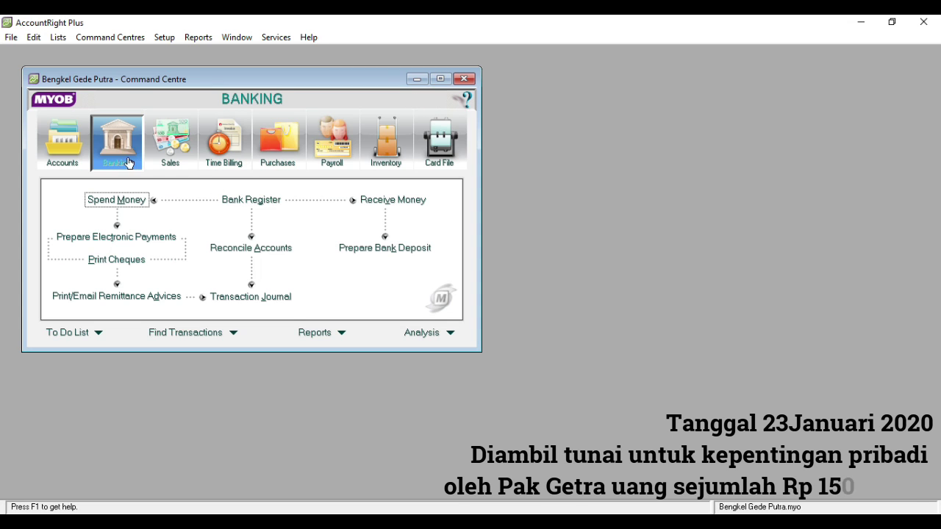
click(129, 203)
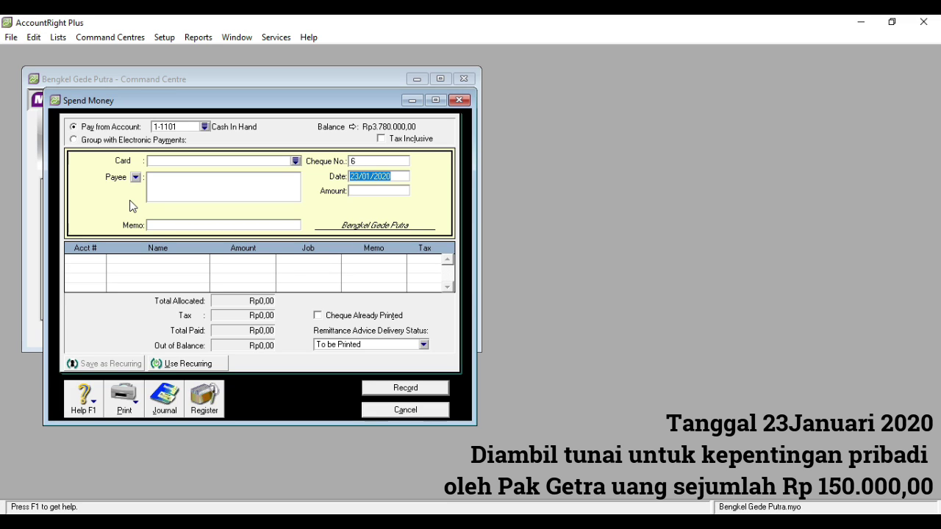
click(358, 191)
text(150000)
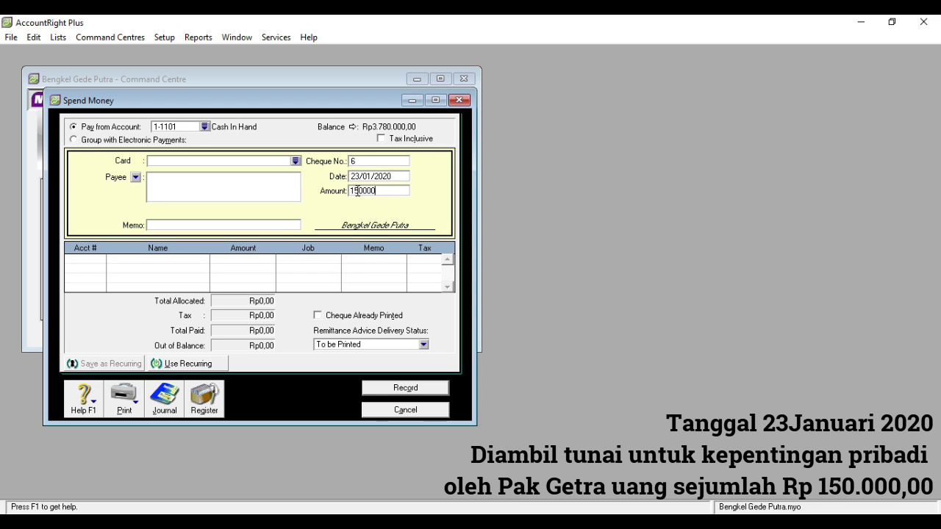
click(258, 225)
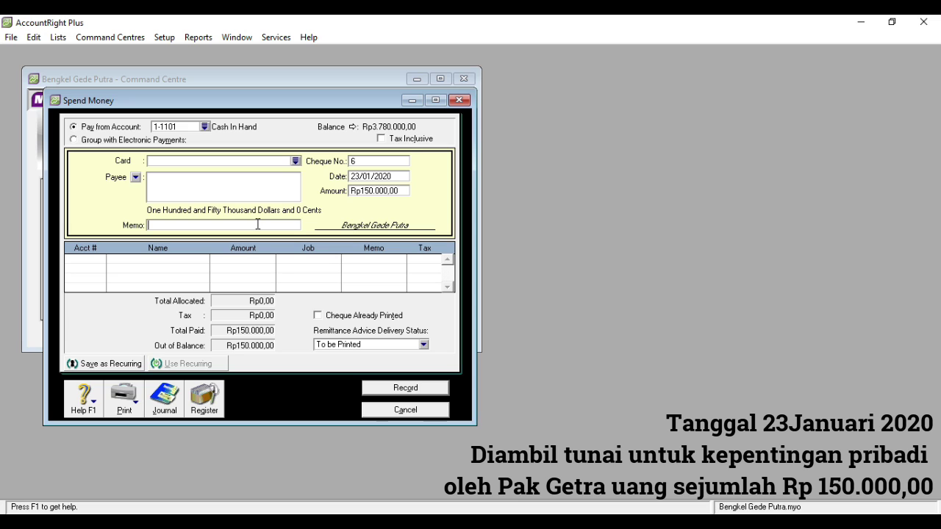
text(Mengam)
text(bil untuk Kepentingan P)
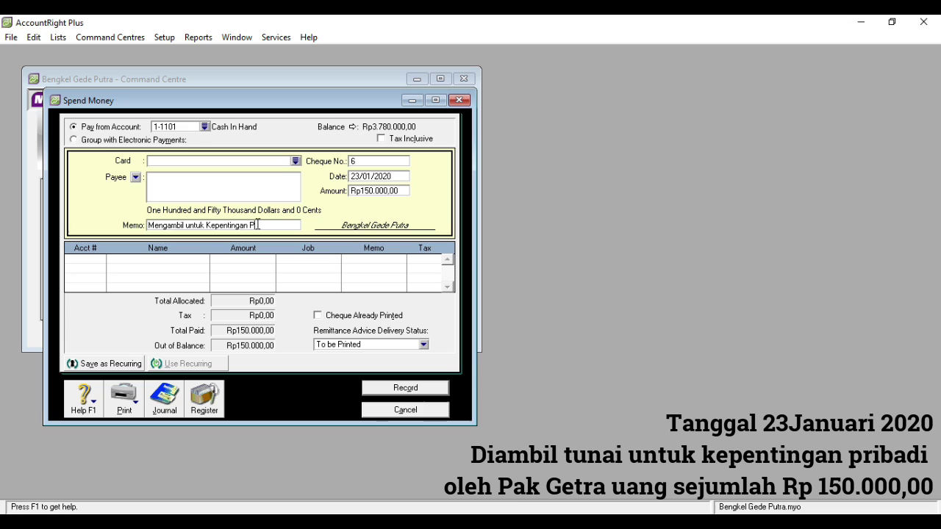
text(ribadi)
- Allocate it to owner's drawings 3-1200, record it, and close the payment form
click(99, 261)
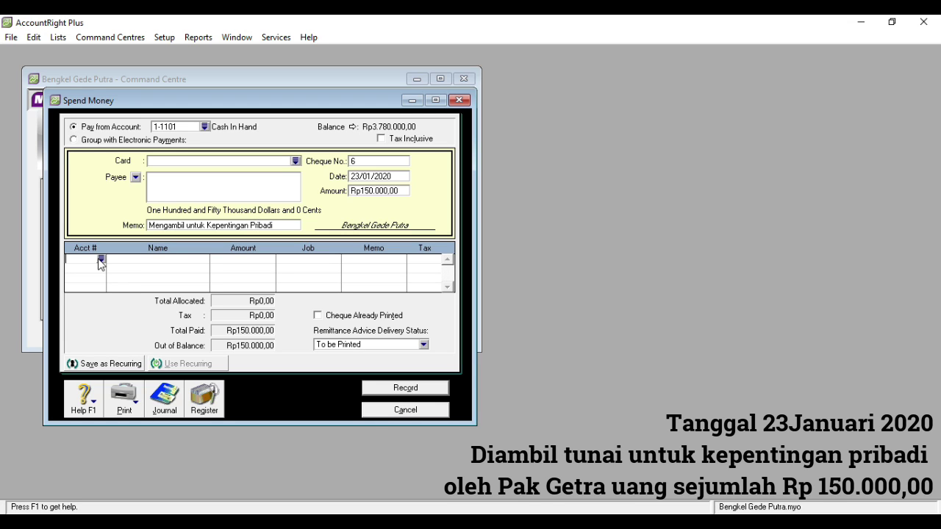
text(6)
text(3)
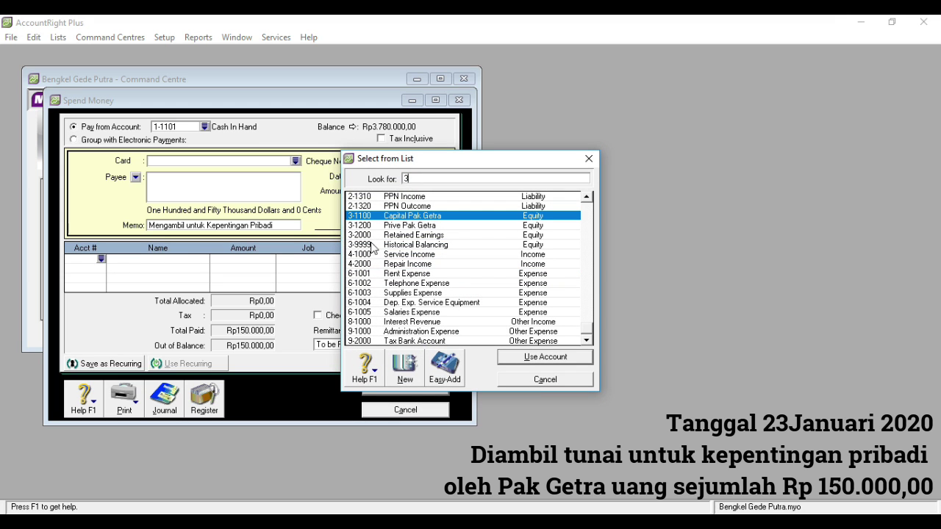
click(409, 227)
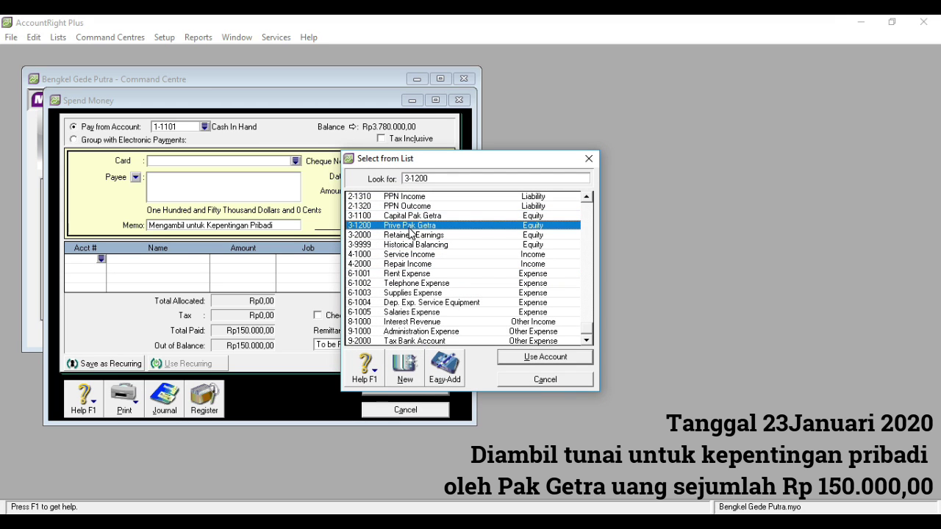
double_click(409, 230)
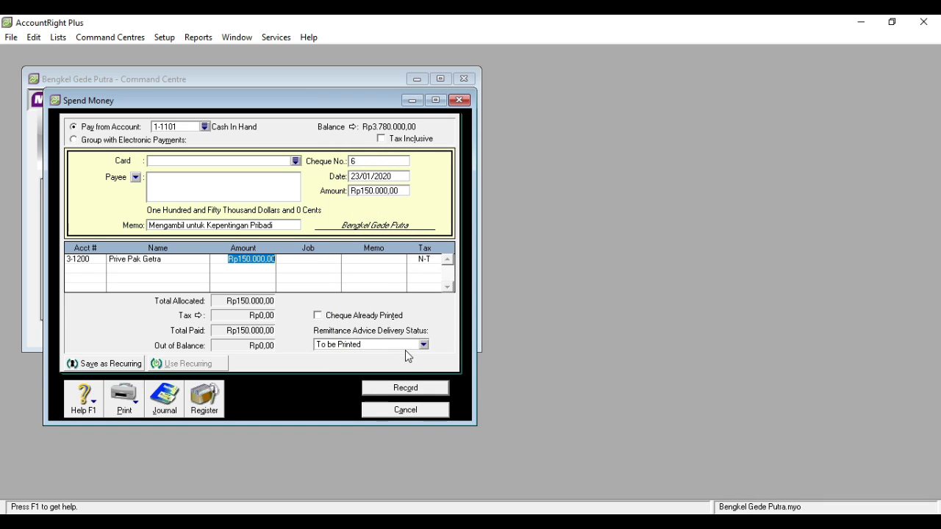
click(405, 387)
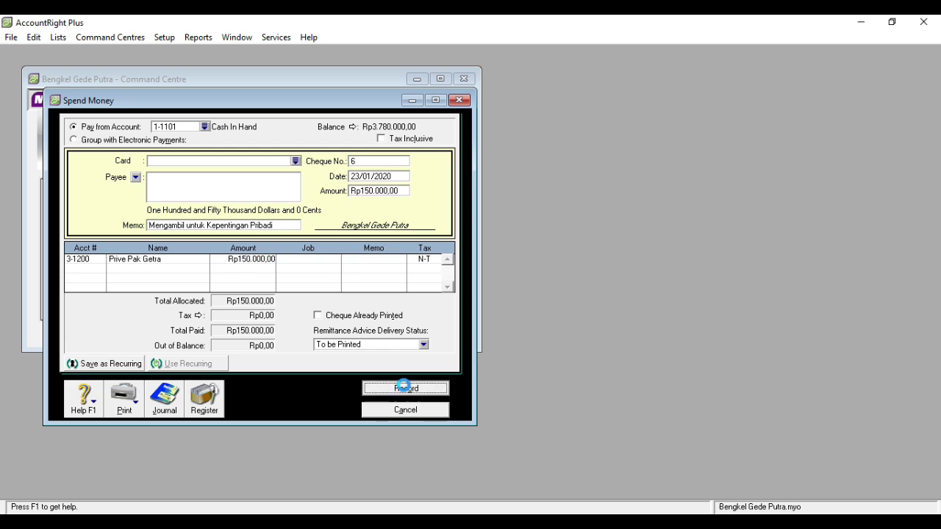
click(467, 103)
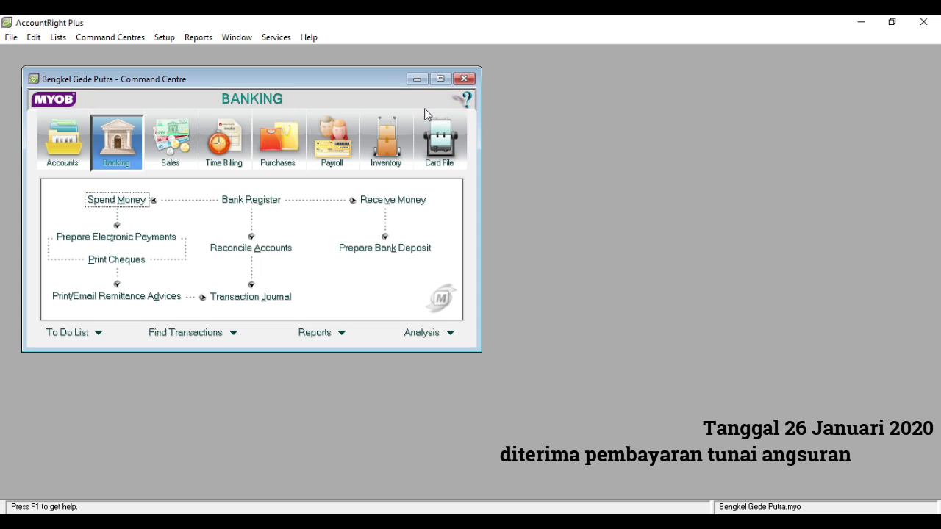
- Start a cash receipt dated 26/01/2020 for Rp900.000 with memo 'Pembayaran Angsu…'
click(363, 201)
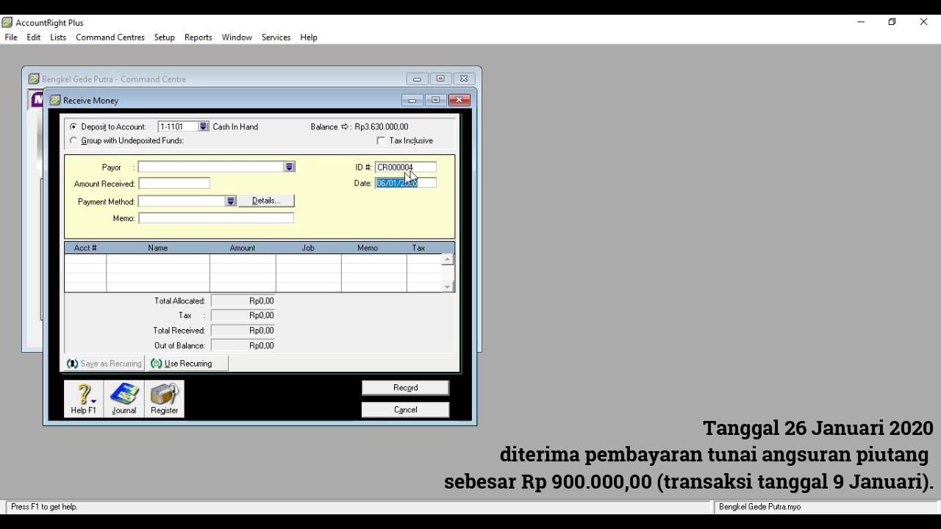
click(382, 184)
key(BackSpace)
text(2)
click(169, 184)
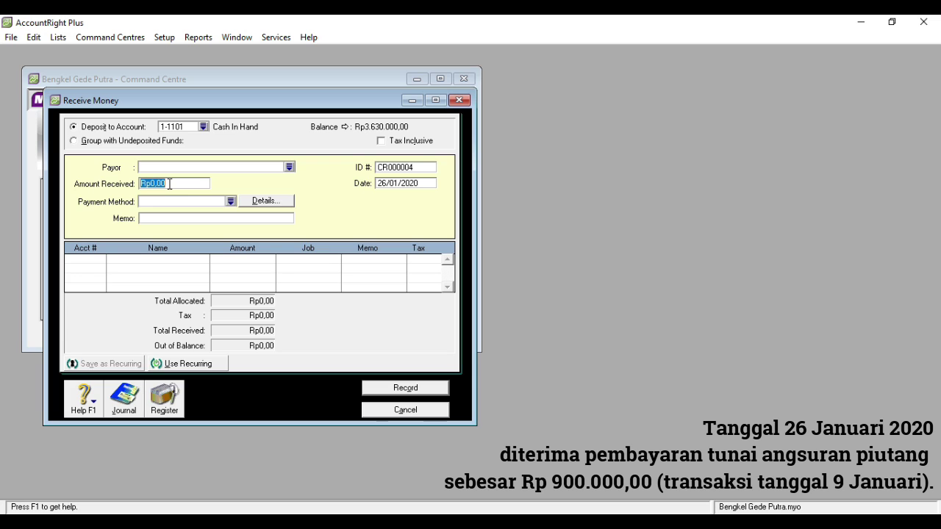
text(900000)
click(164, 218)
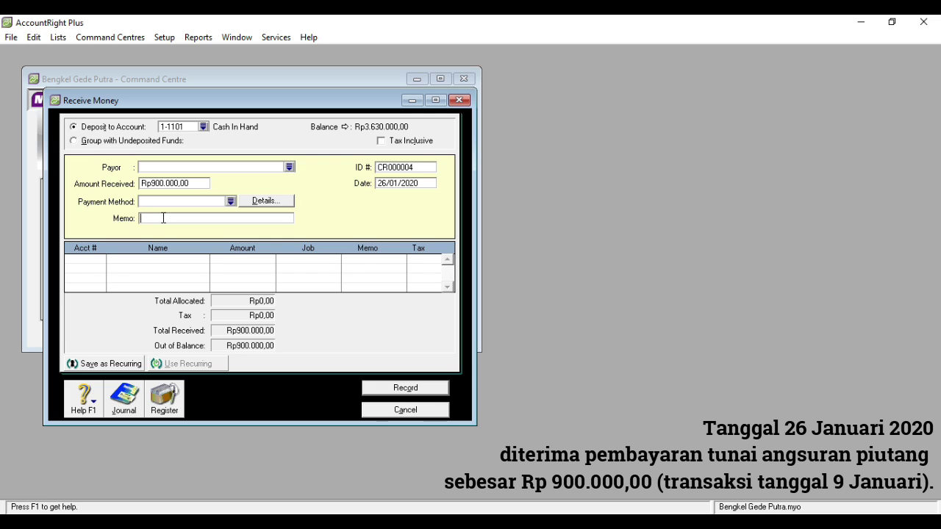
text(Pembayaran Angsuran Piutang)
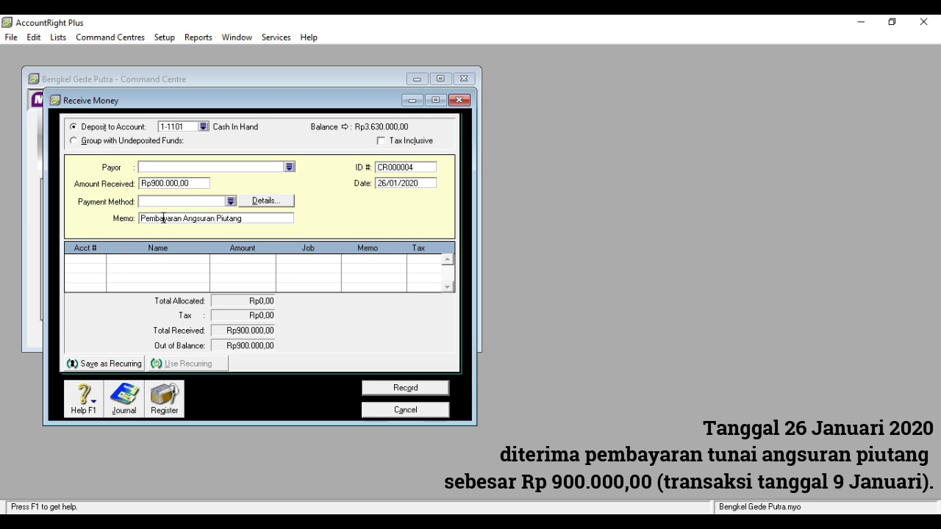
- Allocate the receipt to 1-1200 Acc. Receivable, accept the linked-account alert, and record it
click(81, 260)
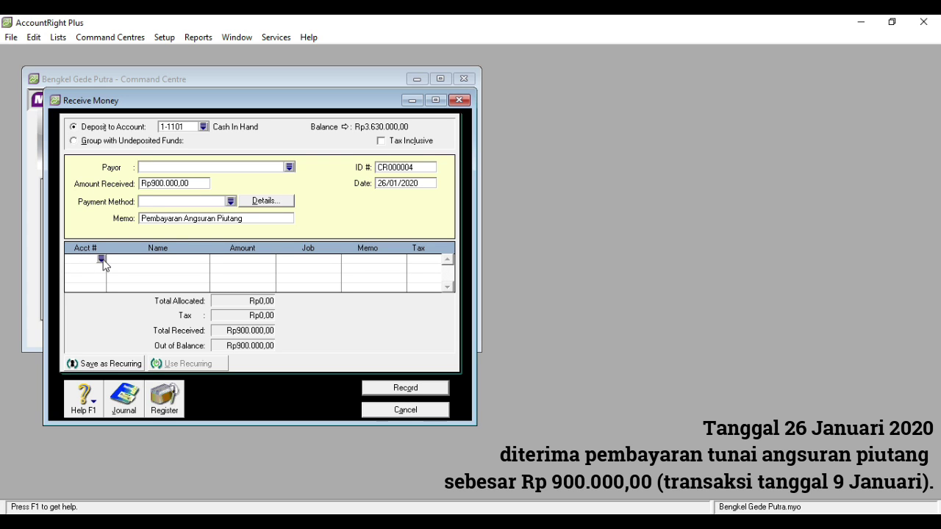
click(102, 260)
text(1)
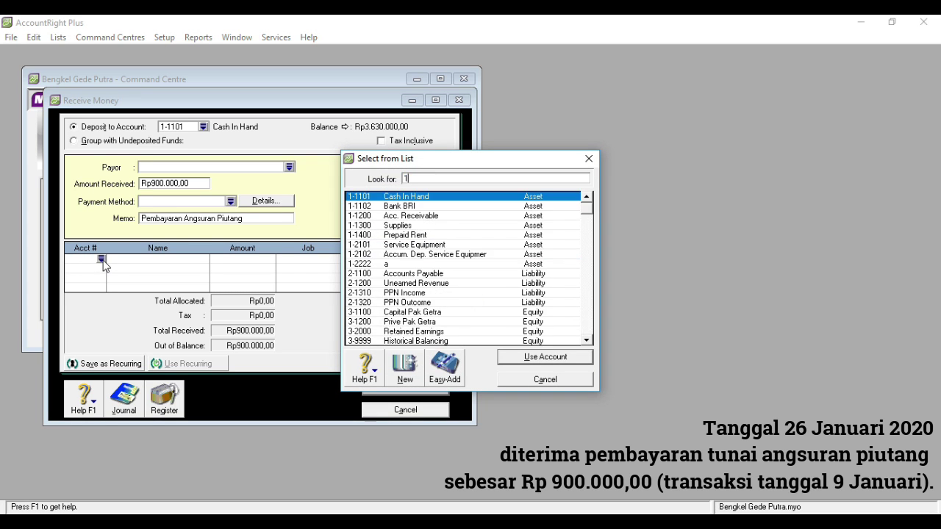
double_click(411, 216)
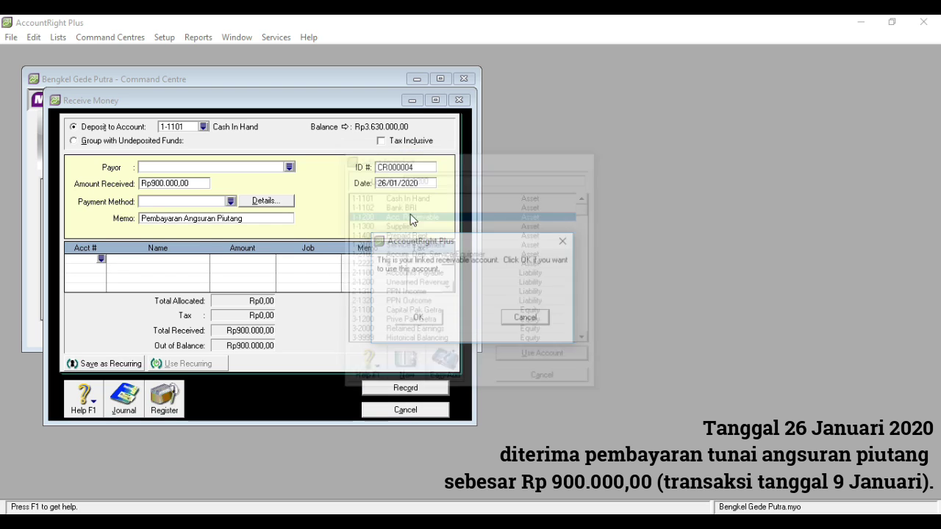
click(438, 325)
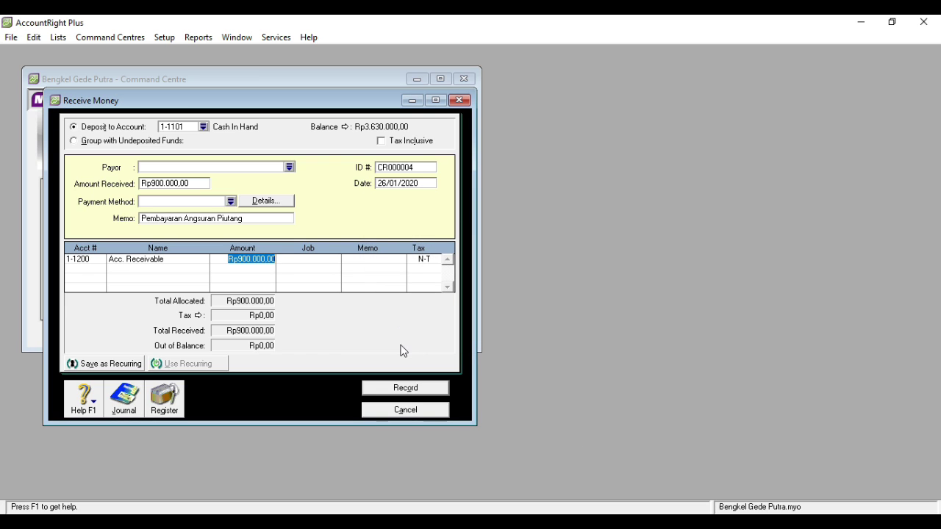
click(394, 387)
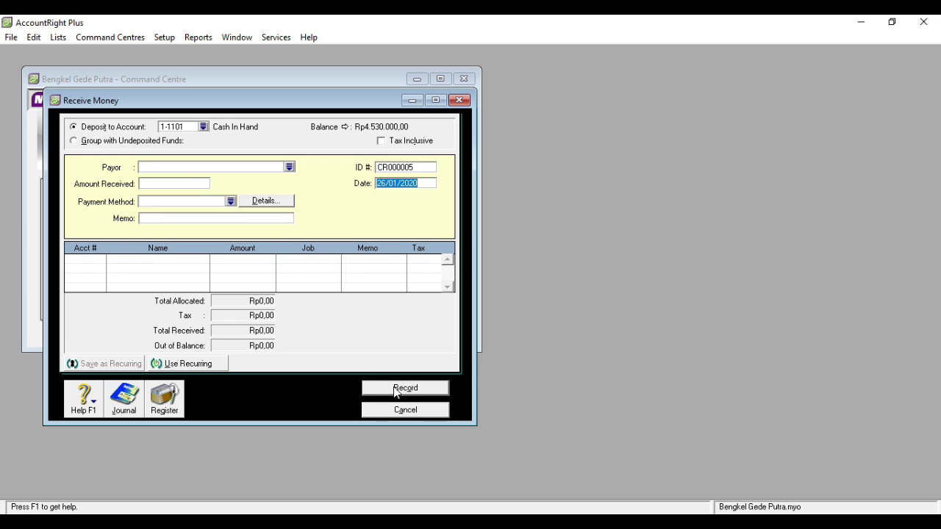
- Start a new cash receipt of Rp600.000 dated 27/01/2020 with memo 'Diterima Pendapatan Reparasi'
click(400, 411)
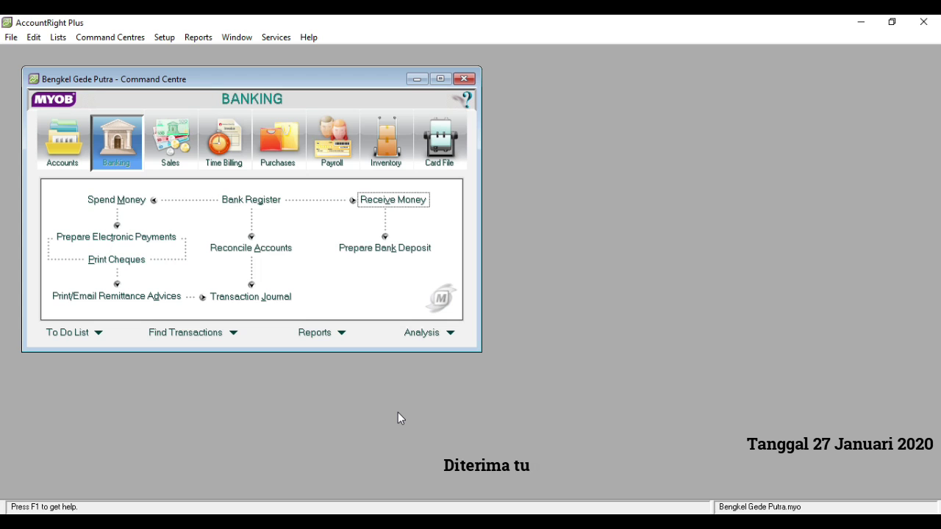
click(375, 203)
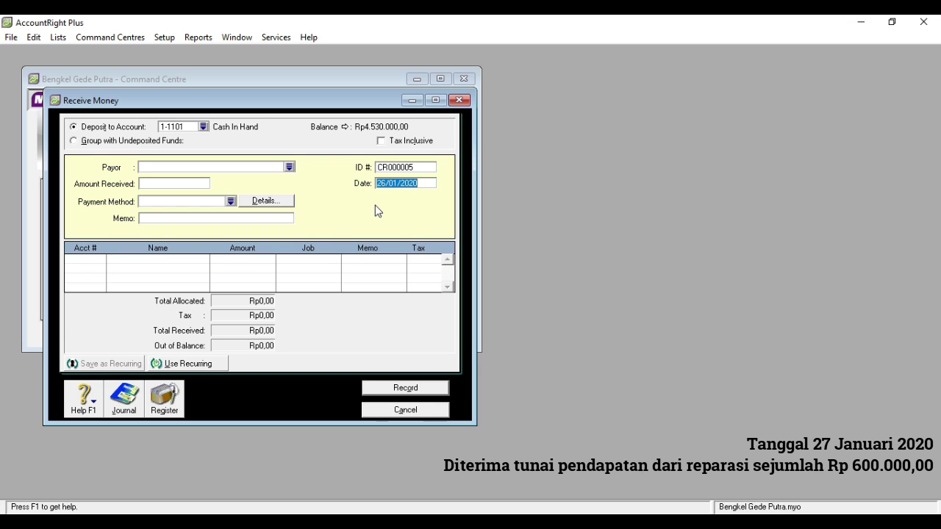
click(181, 183)
text(600.)
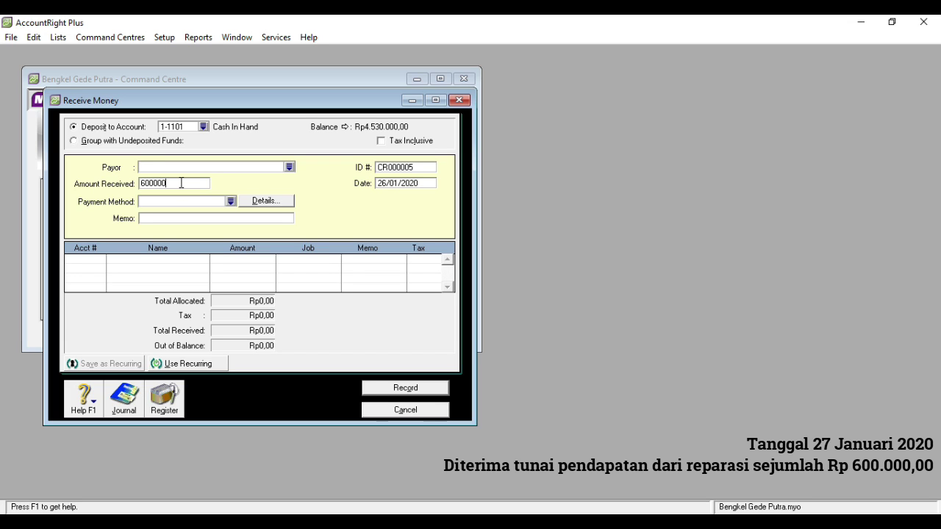
text(000)
click(386, 183)
click(386, 183)
key(BackSpace)
text(7)
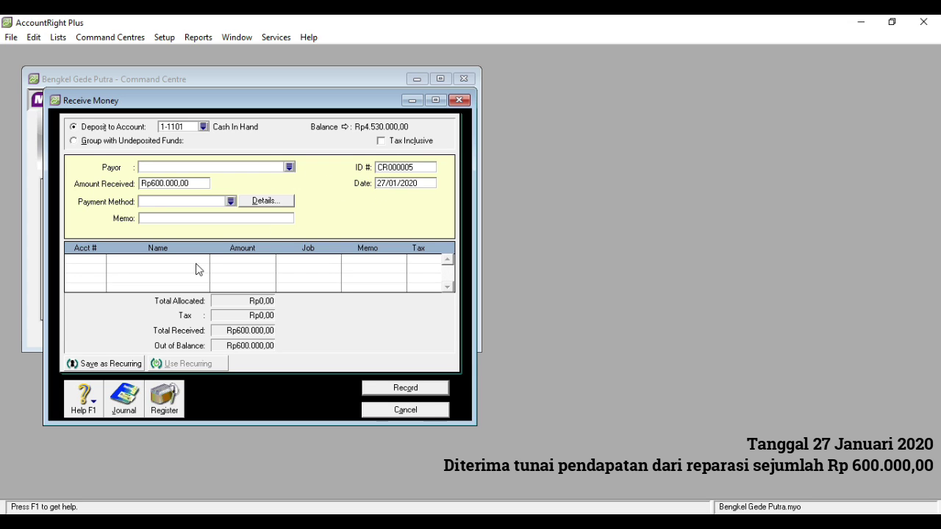
click(179, 218)
text(Diterima )
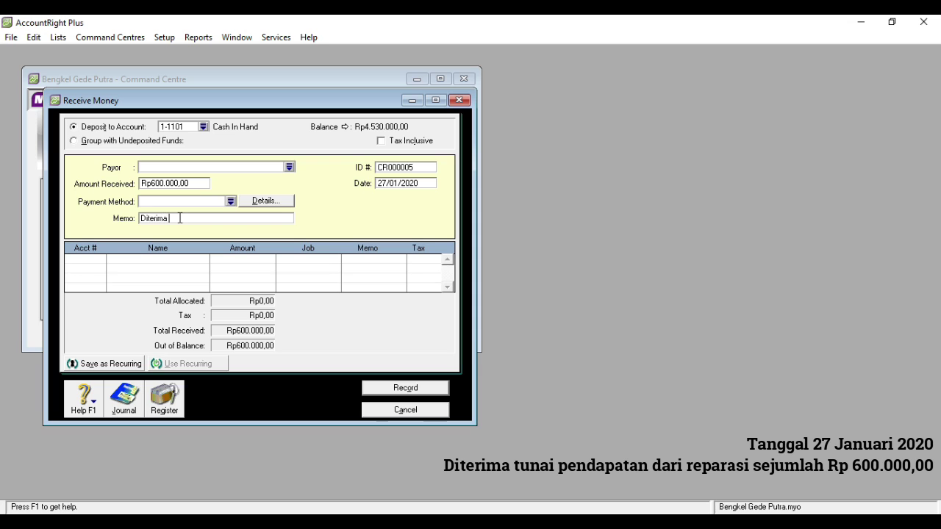
text(Pendapatan Reparasi)
- Allocate it to 4-2000 Repair Income, record the receipt, and close the form
click(98, 260)
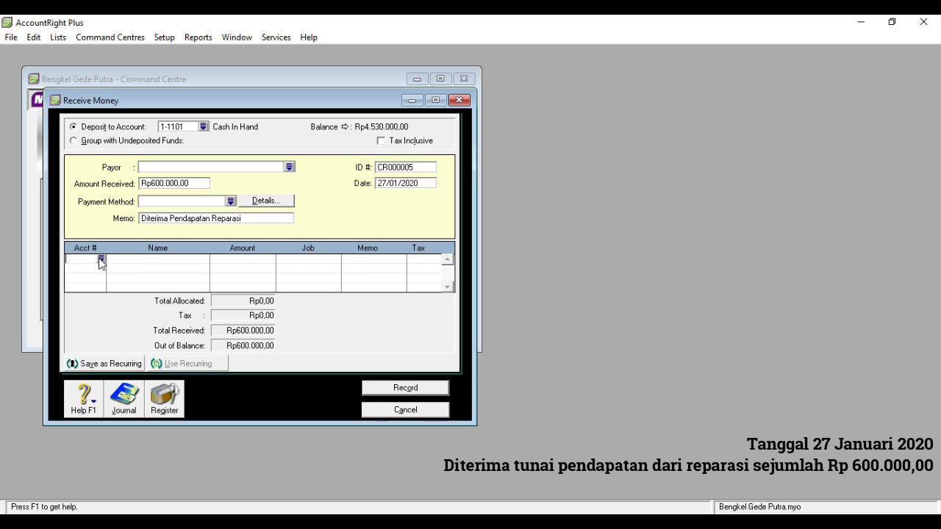
click(101, 259)
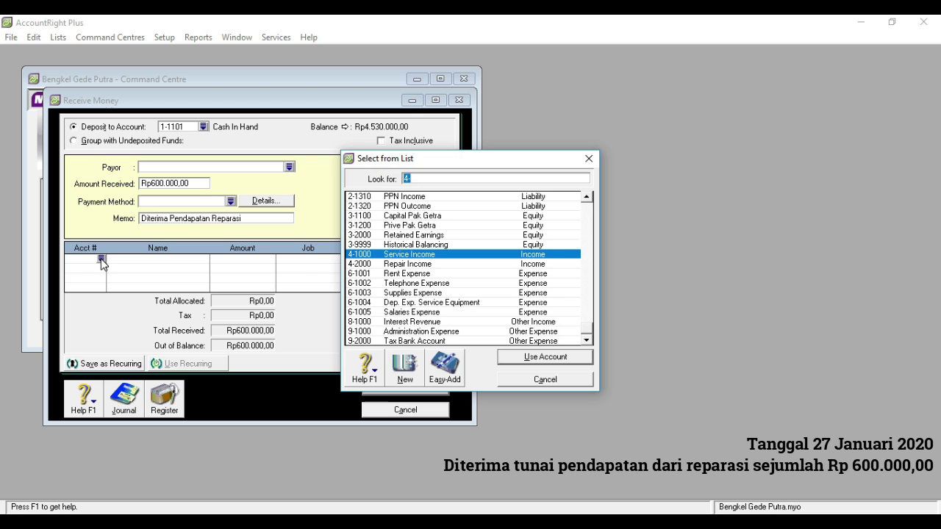
text(4)
double_click(419, 265)
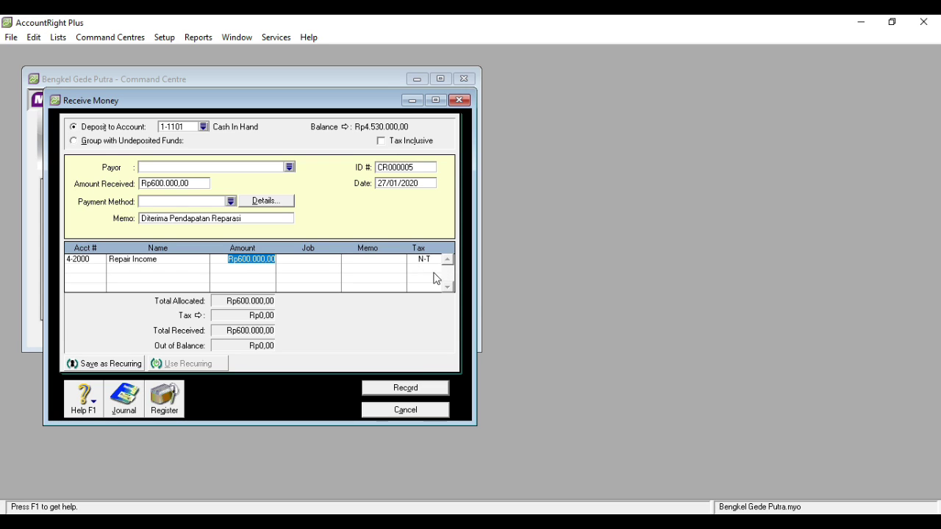
click(405, 388)
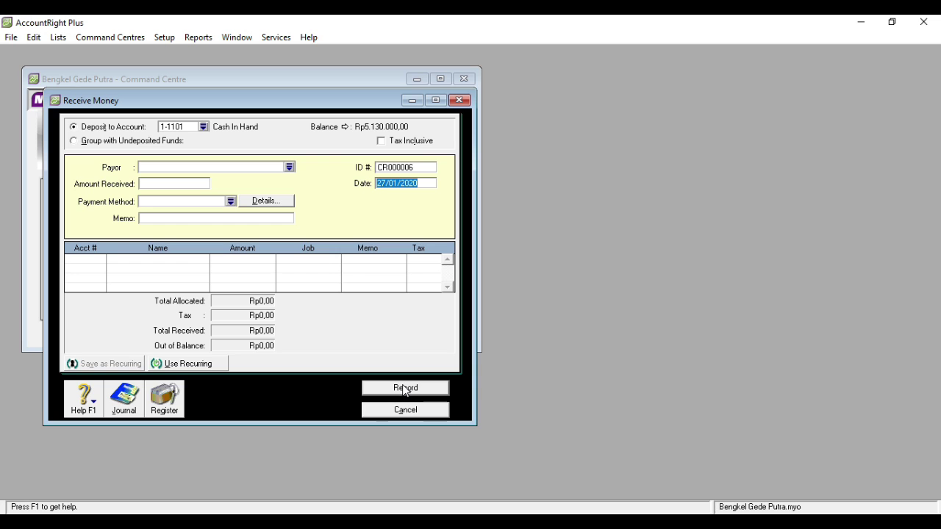
click(460, 100)
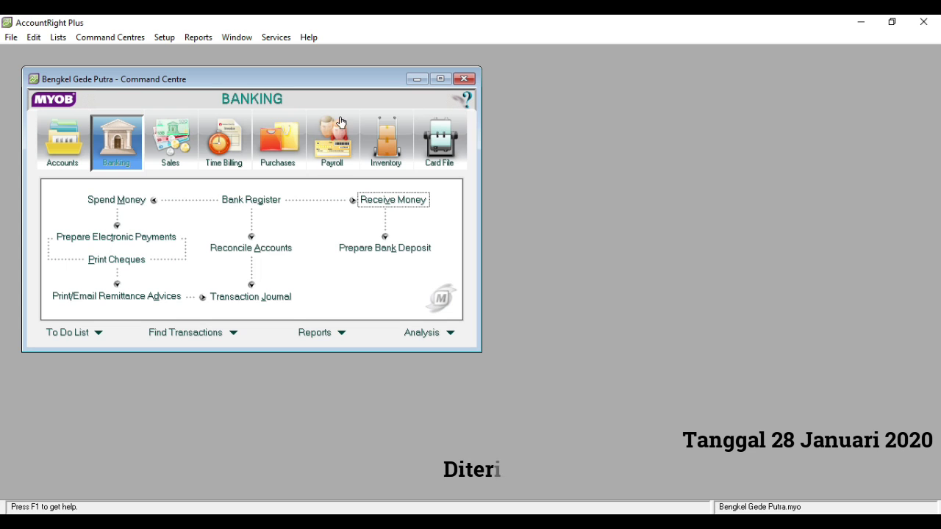
- Start a cash receipt dated 28/01/2020 for Rp400.000 with memo 'Diterima Pendapatan Service'
click(373, 205)
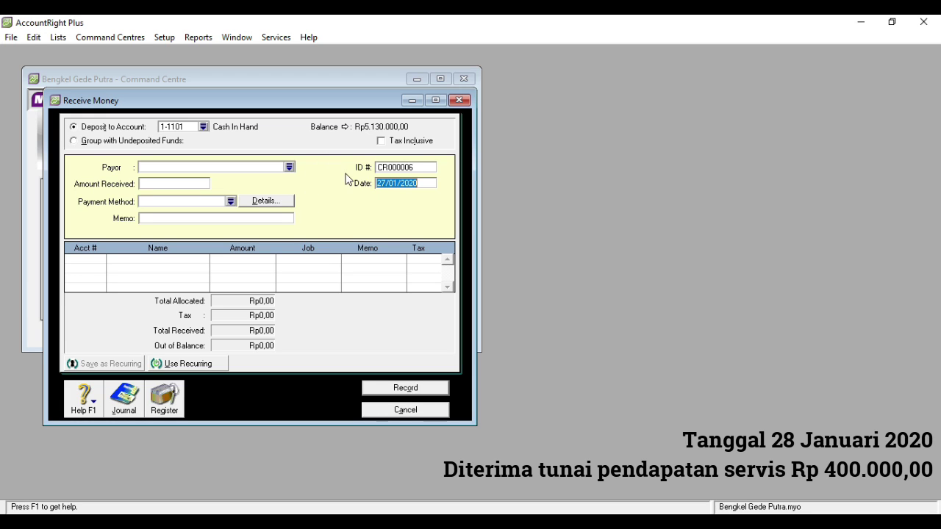
click(386, 183)
key(BackSpace)
text(8)
click(174, 184)
text(400)
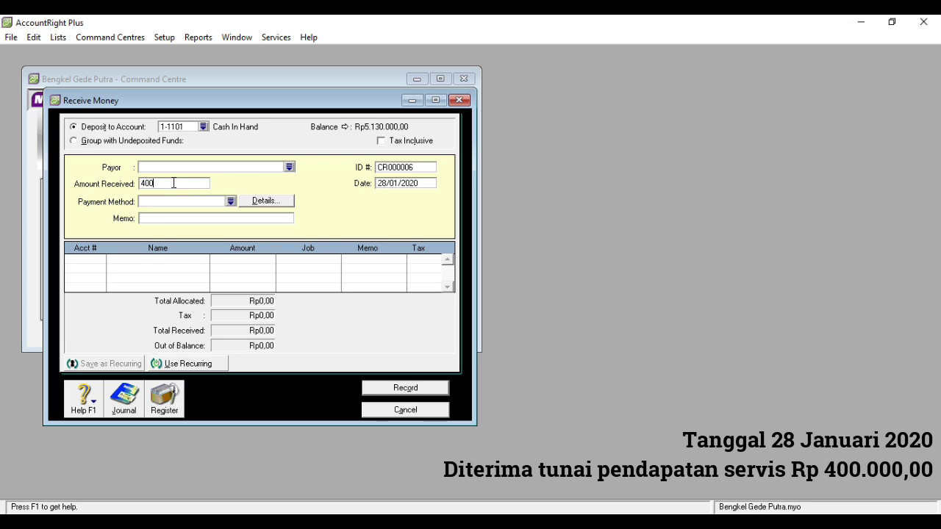
text(.00000)
click(163, 219)
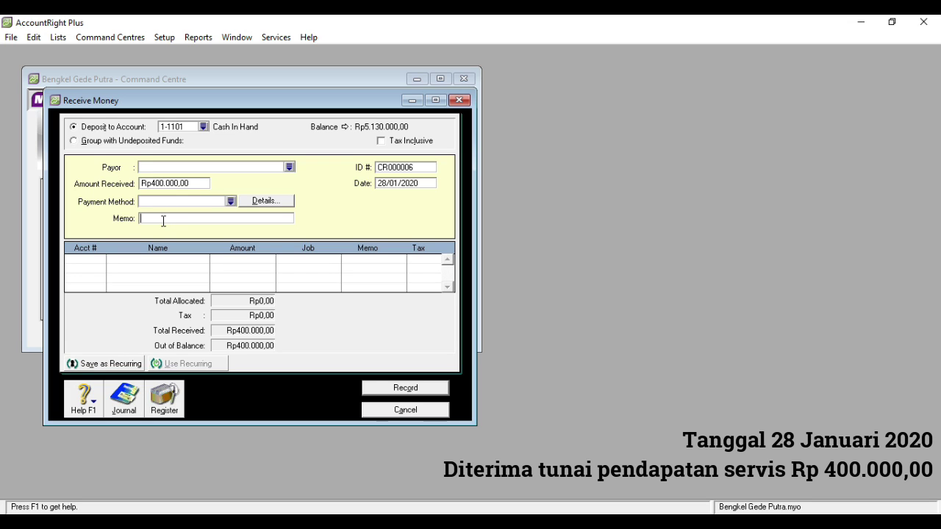
text(Diterima Pendapatan Service)
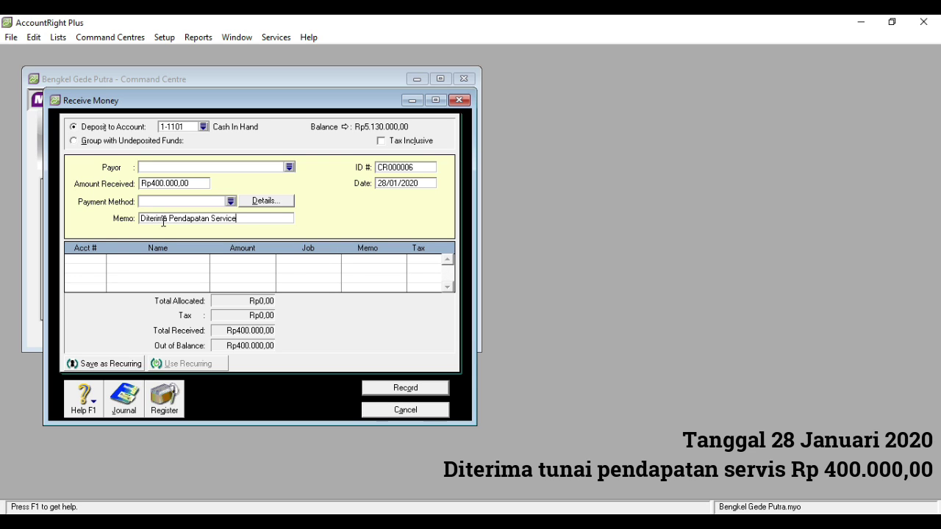
- Allocate it to 4-1000 Service Income, record the receipt, and close the form
click(93, 260)
click(101, 259)
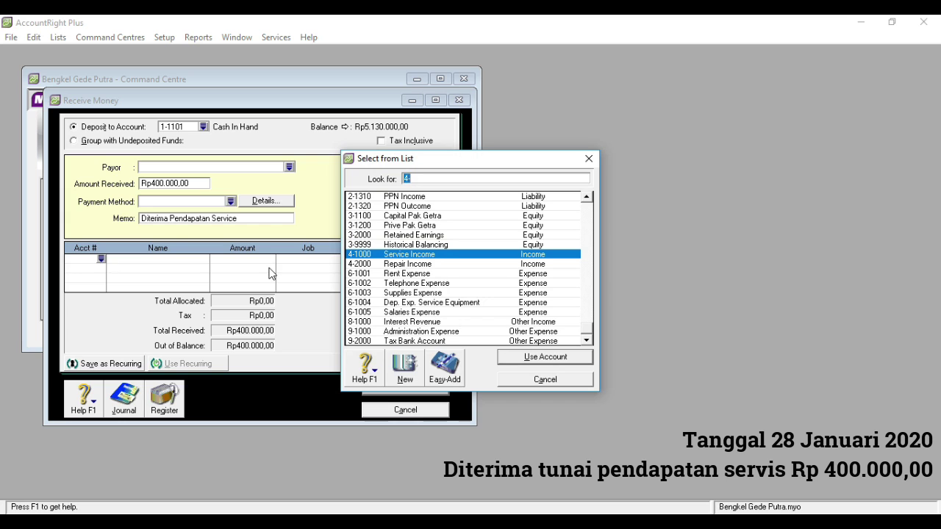
double_click(420, 259)
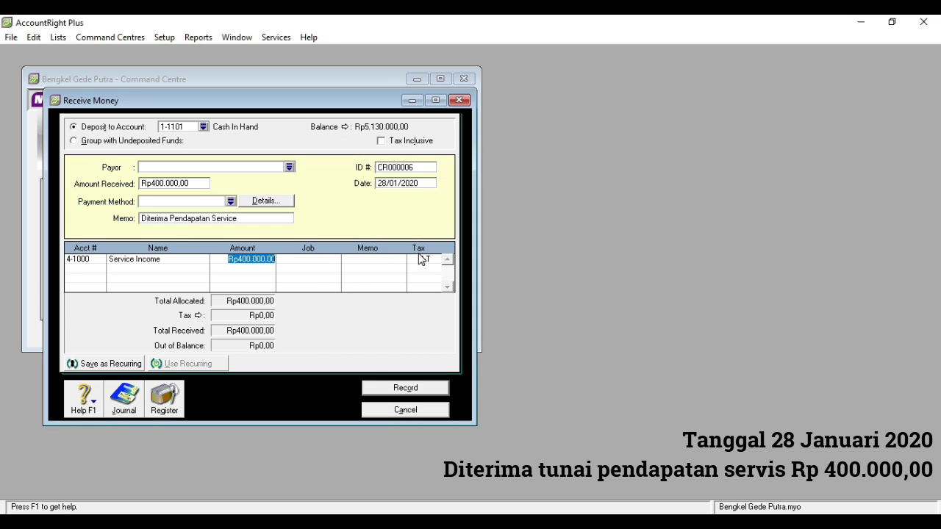
click(405, 385)
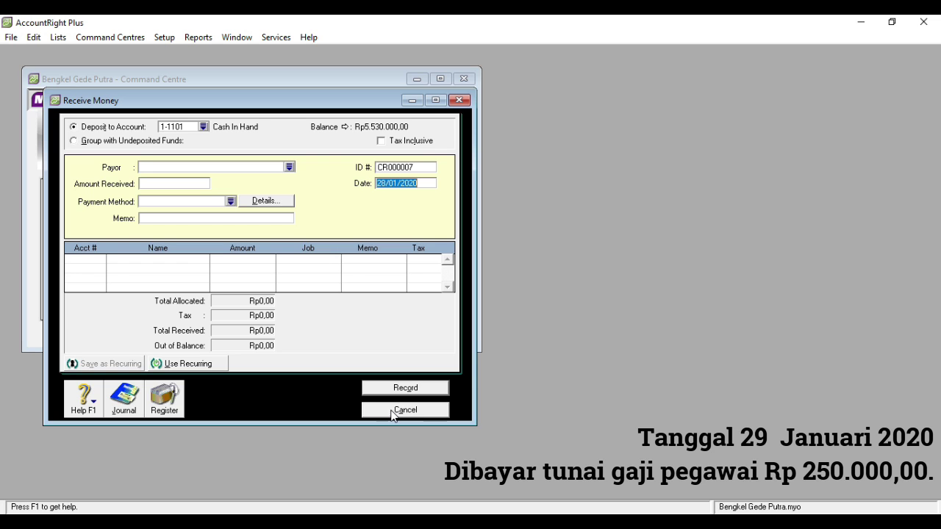
click(394, 410)
- Start a cash payment dated 29/01/2020 with memo 'Membayar Gaji Karyawan'
click(130, 207)
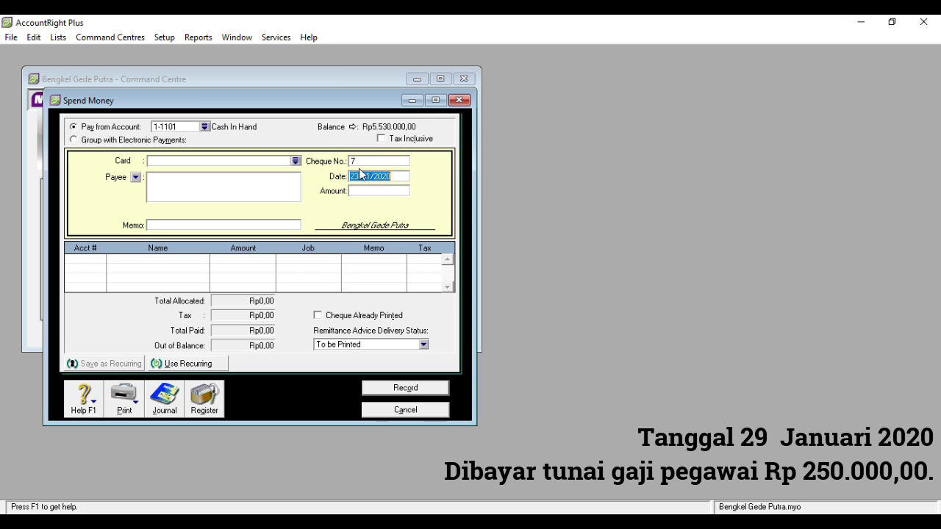
click(360, 175)
key(BackSpace)
text(9)
click(229, 225)
text(Membay)
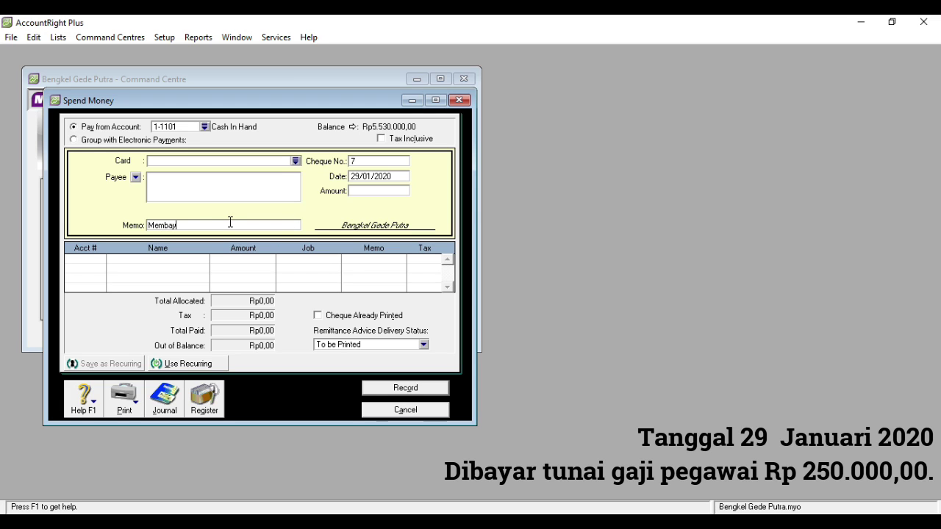
text(ar Gaji Karyawan)
- Pay Rp250.000 to 6-1005 Salaries Expense and record the payment
click(366, 191)
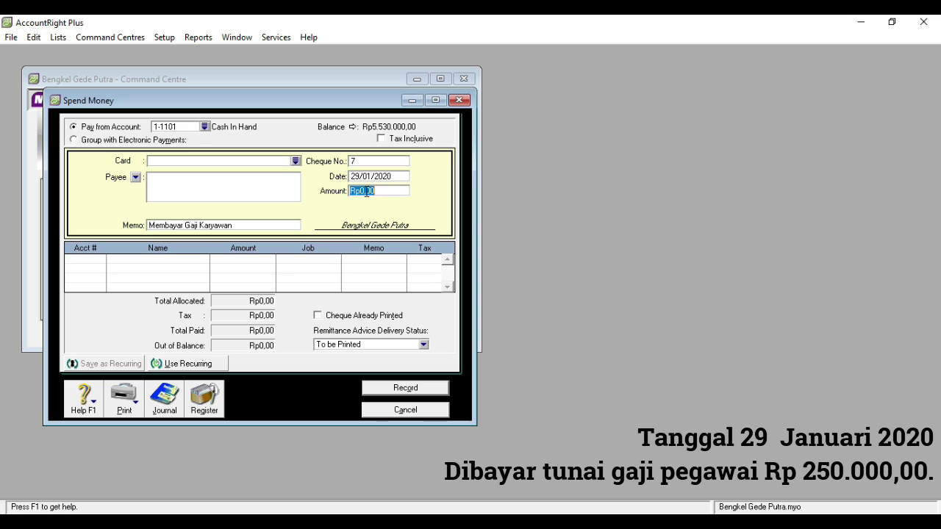
text(250000)
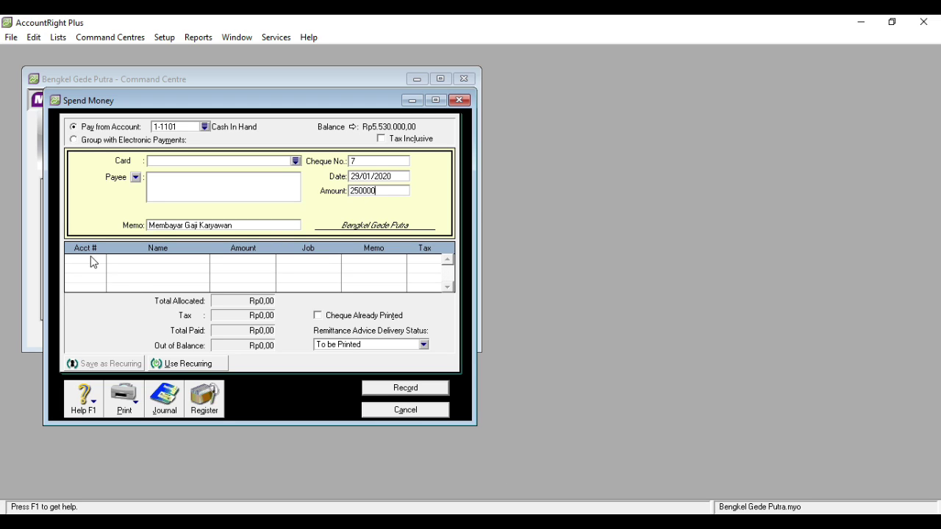
click(91, 261)
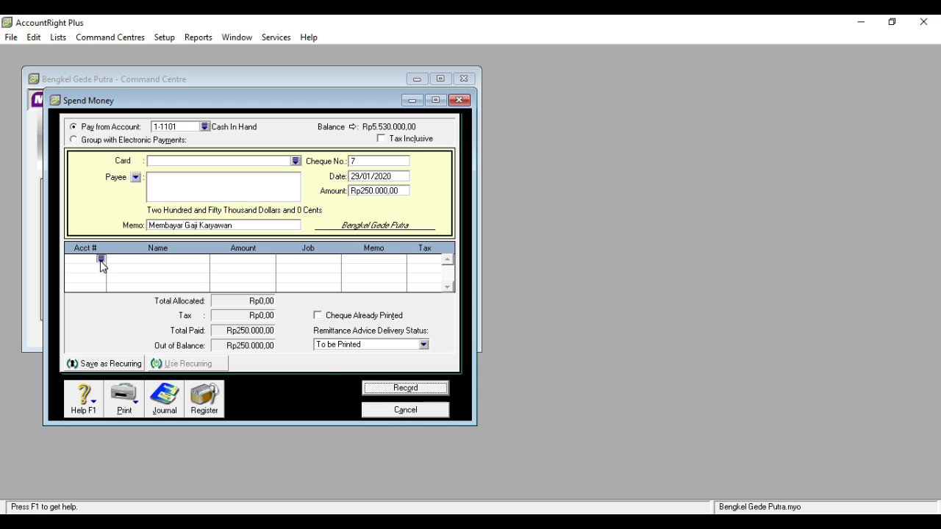
text(6)
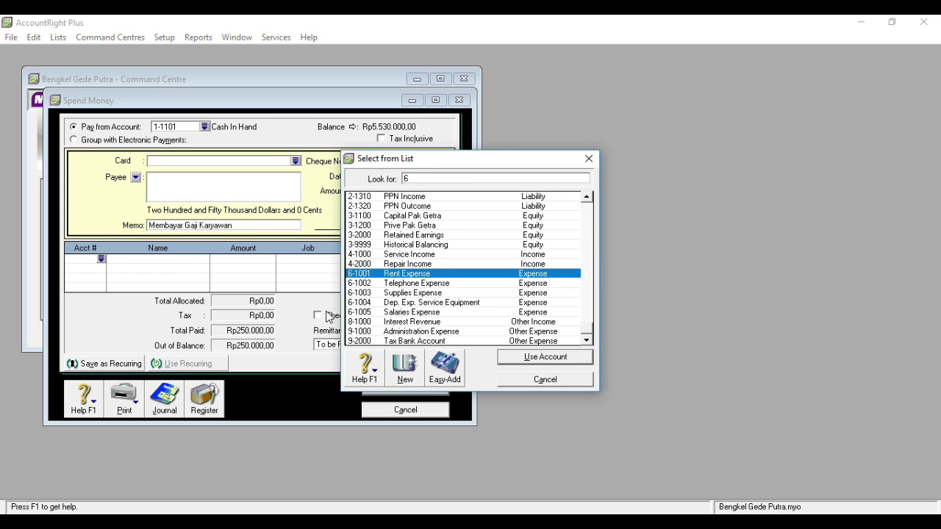
double_click(419, 312)
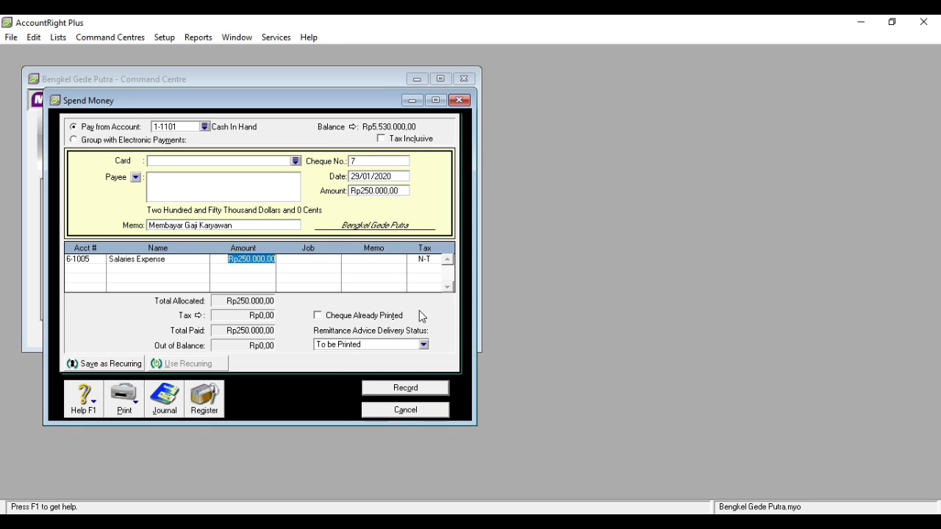
click(394, 392)
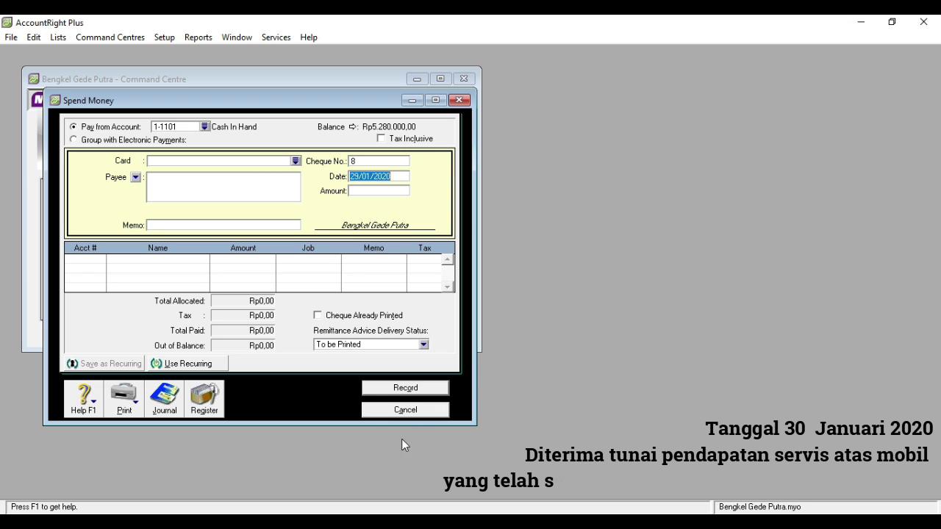
- Start a cash receipt dated 30/01/2020 for Rp550.000 with memo 'Diterima Pendapatan Service'
click(403, 410)
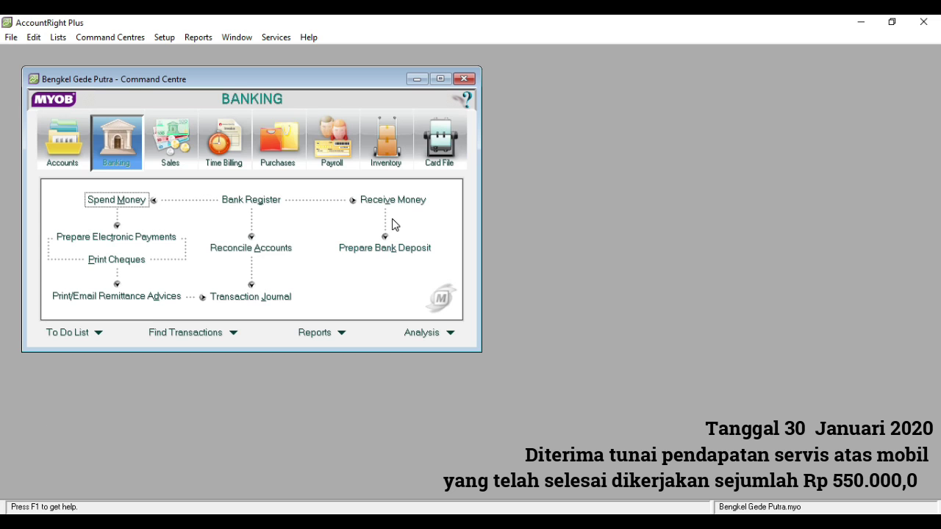
click(386, 205)
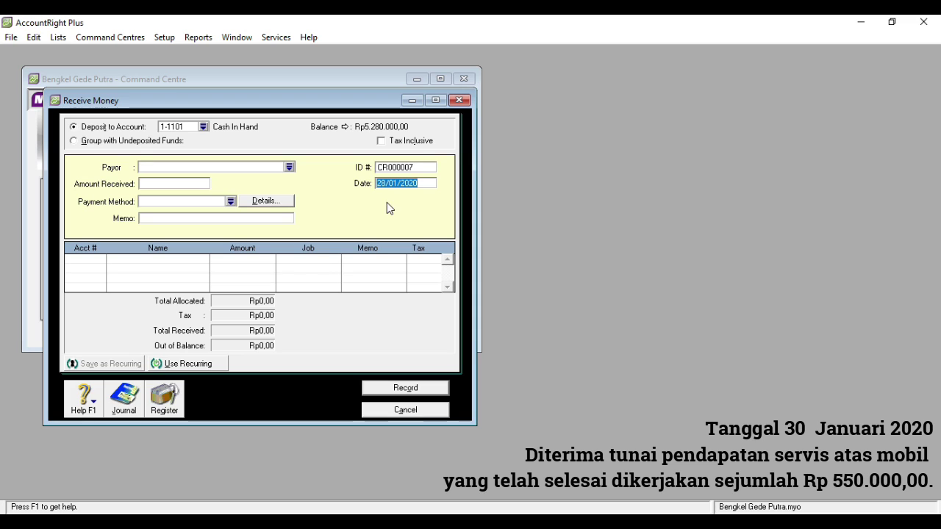
click(386, 182)
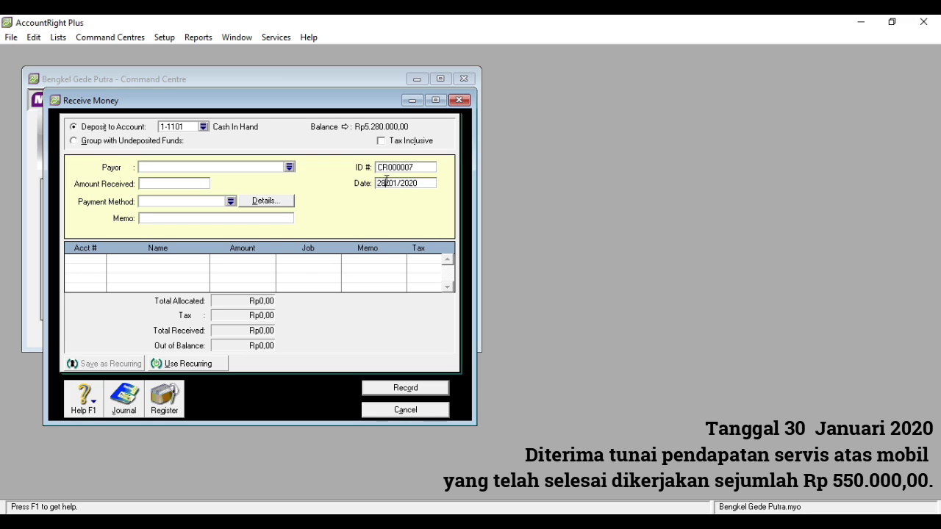
key(BackSpace)
key(BackSpace)
text(30)
click(189, 181)
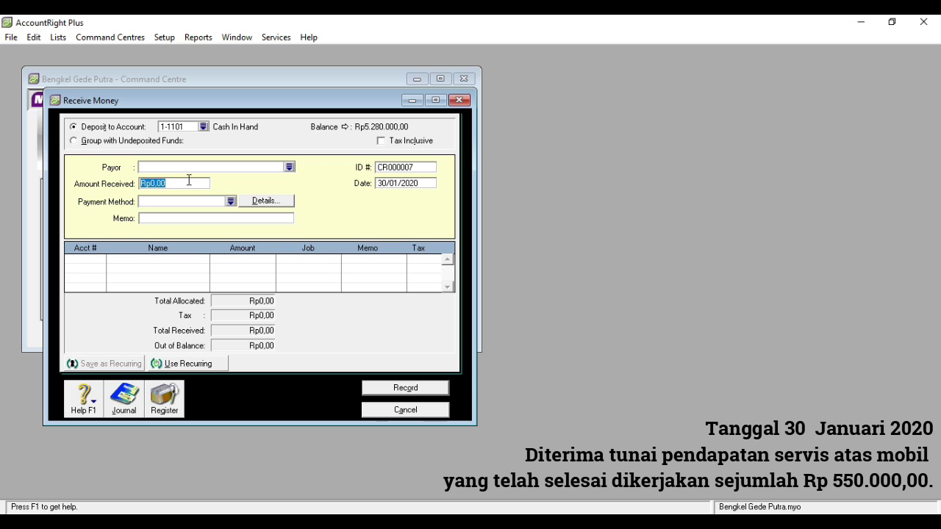
text(550.000)
click(168, 217)
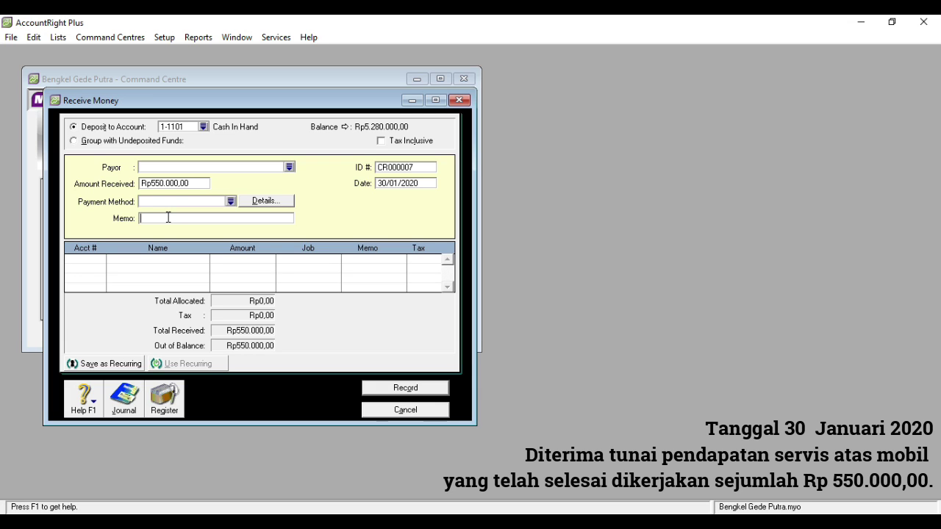
text(Diterima Pendapatan Service)
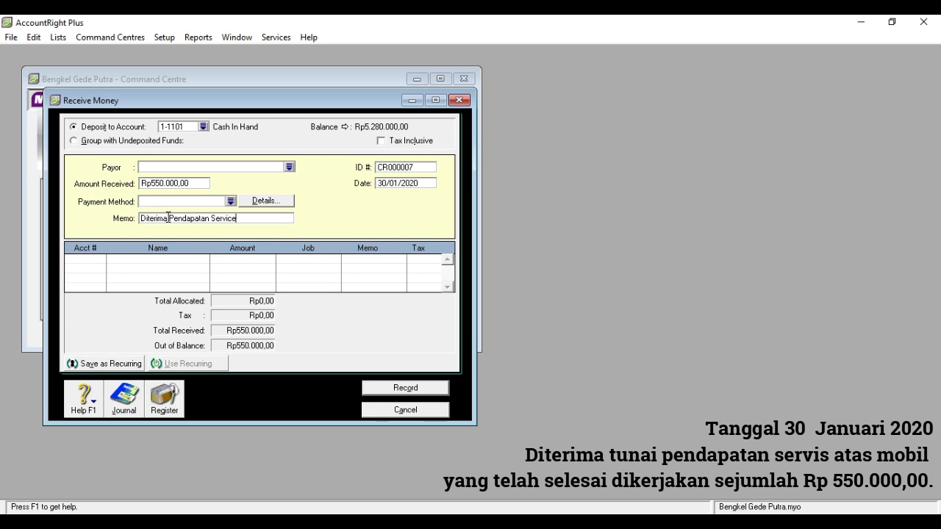
- Allocate the receipt to 4-1000 Service Income
click(89, 260)
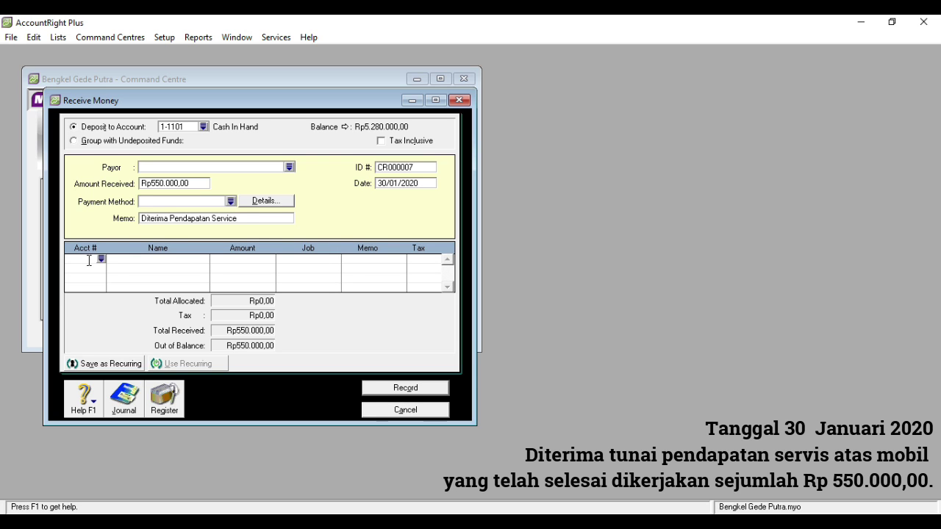
click(102, 259)
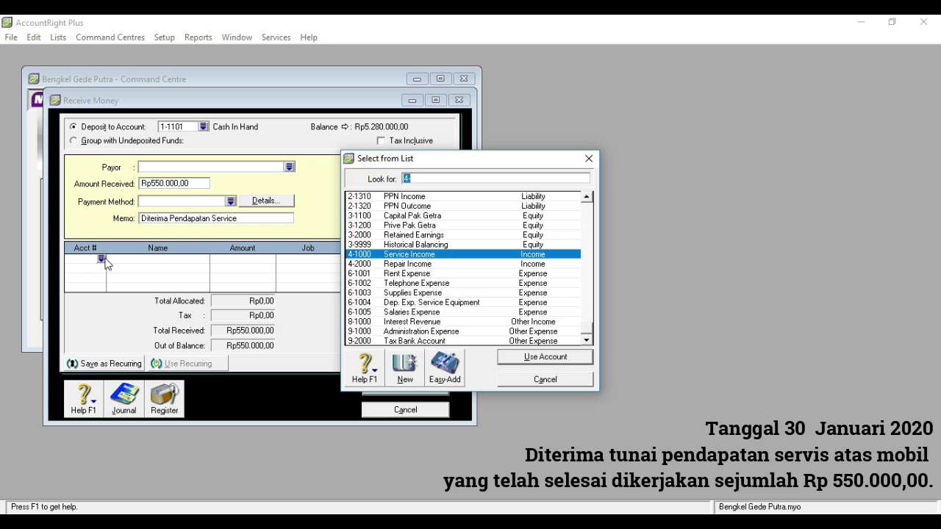
text(4)
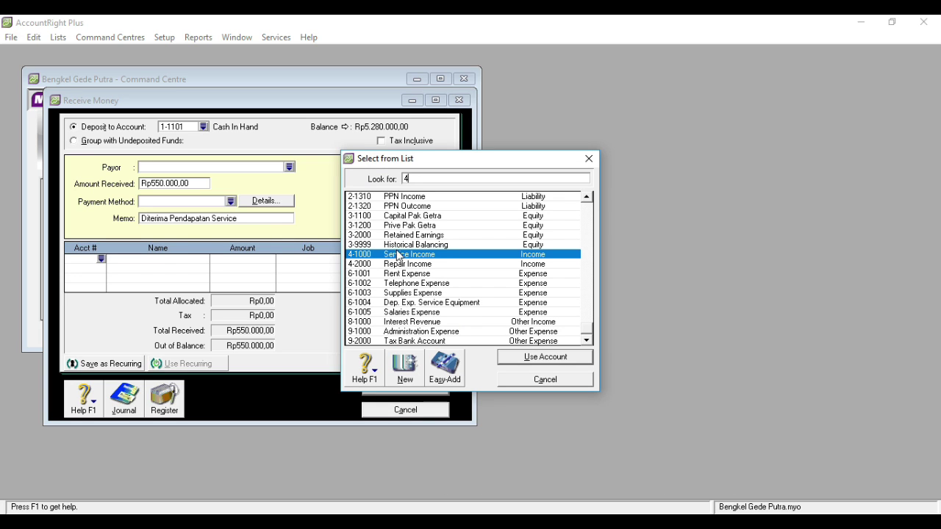
double_click(397, 255)
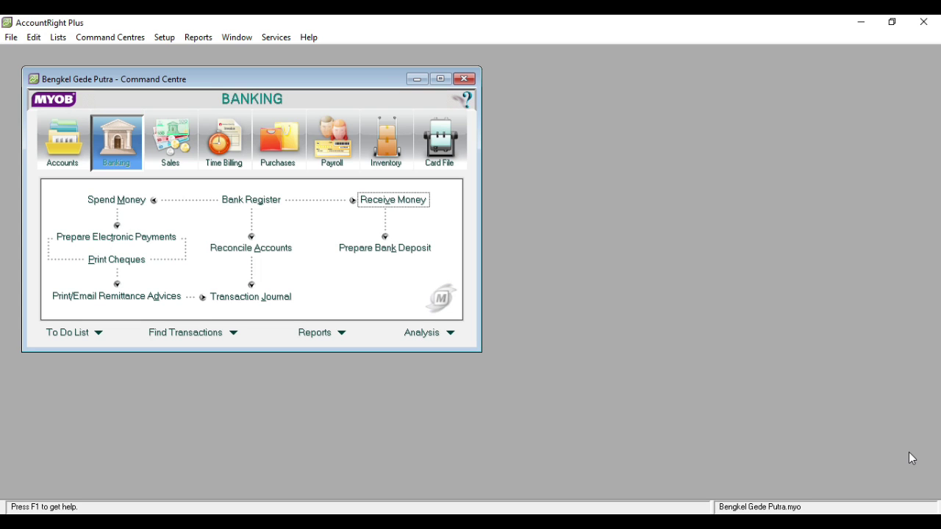
- Create general journal GJ000004 dated 31/01/2020 with memo 'Jurnal Penyesuaian'
click(77, 152)
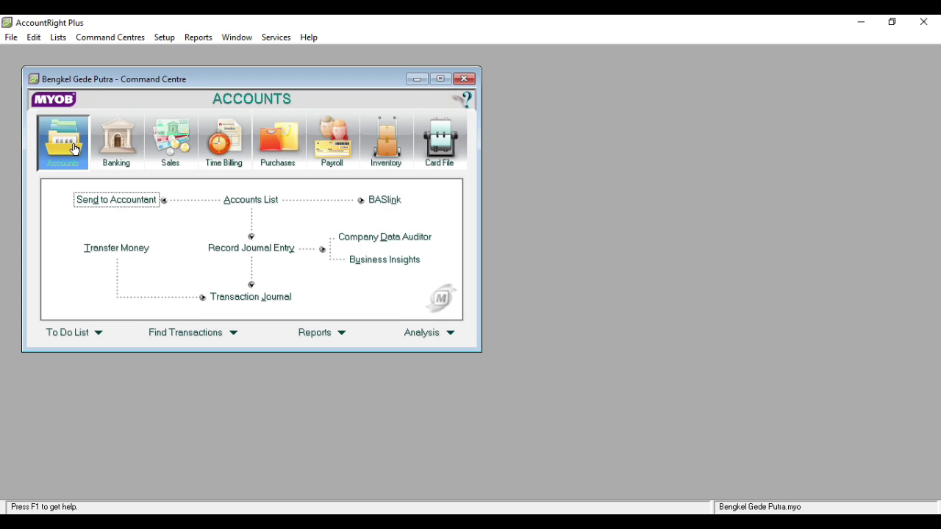
click(221, 251)
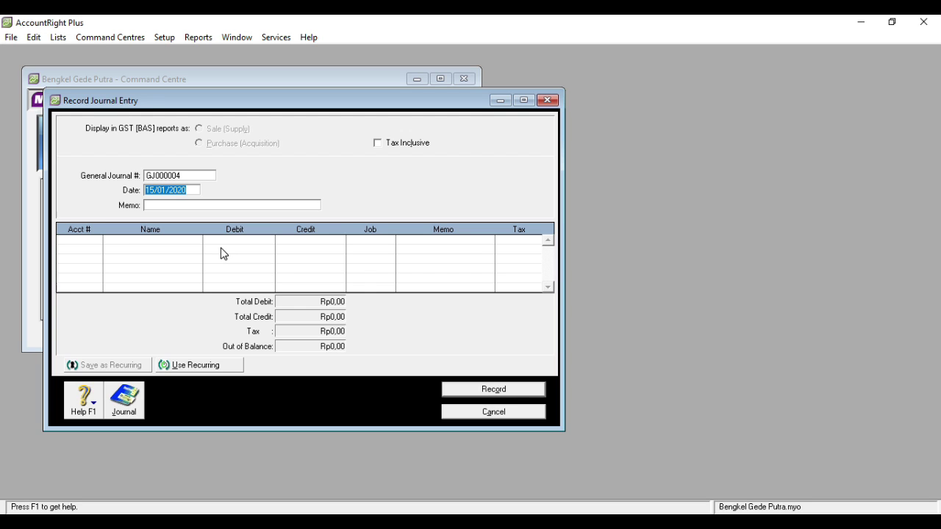
click(153, 189)
key(BackSpace)
key(BackSpace)
text(31)
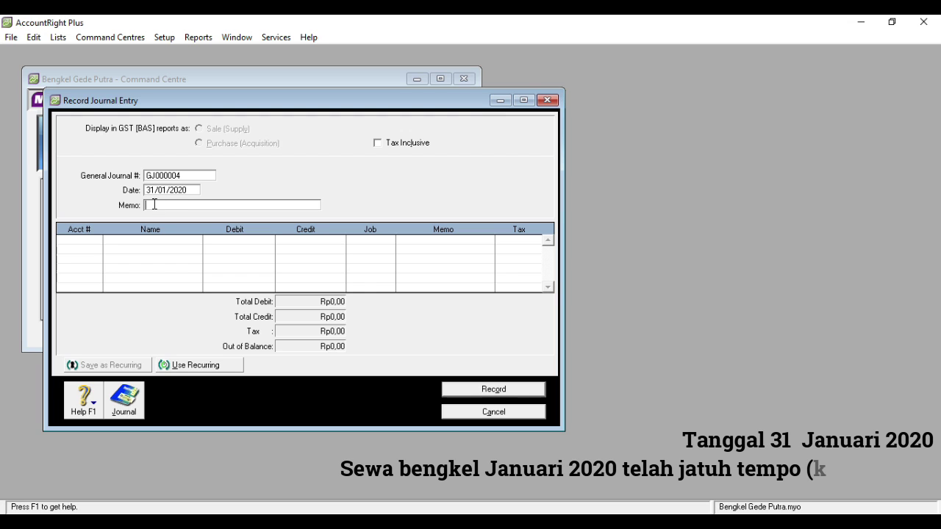
click(154, 205)
text(Jurnal P)
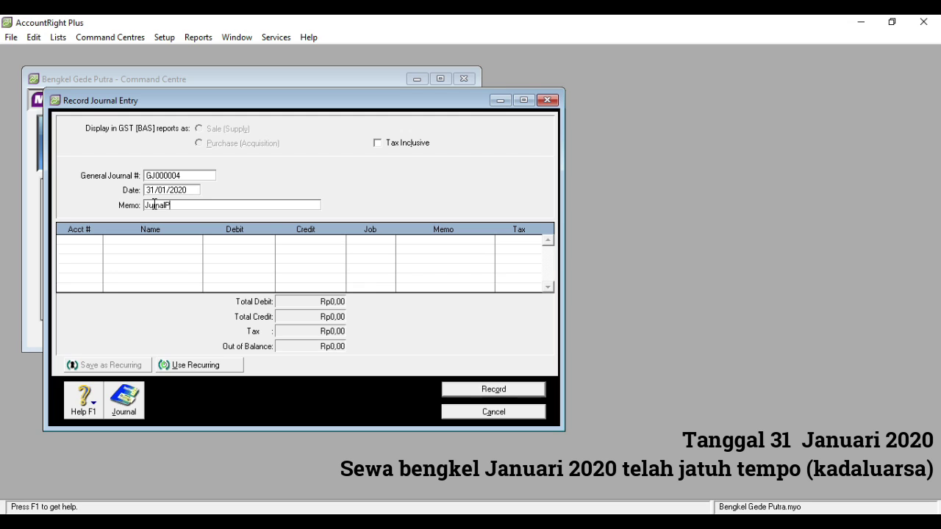
text(r)
key(BackSpace)
text(enyesuaian)
click(93, 244)
- Debit 6-1001 Rent Expense and credit 1-1400 Prepaid Rent Rp900.000 each
click(96, 240)
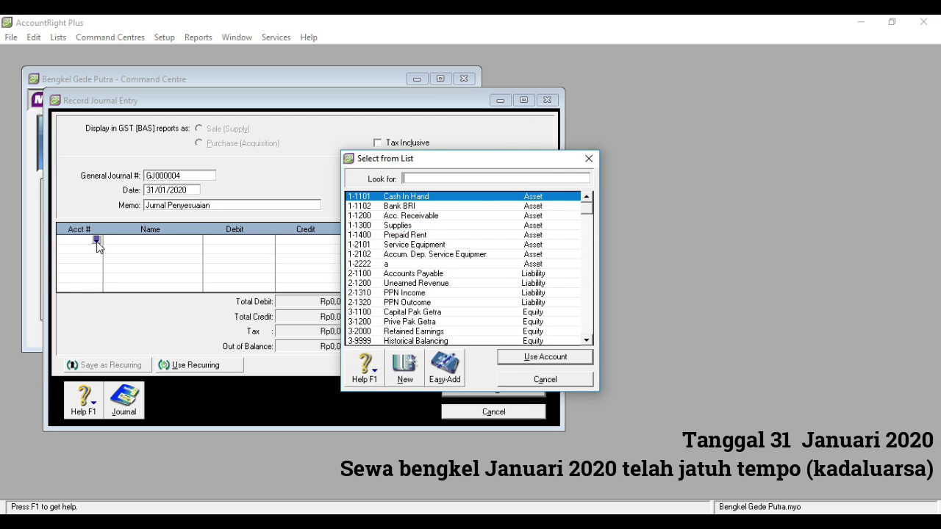
text(6)
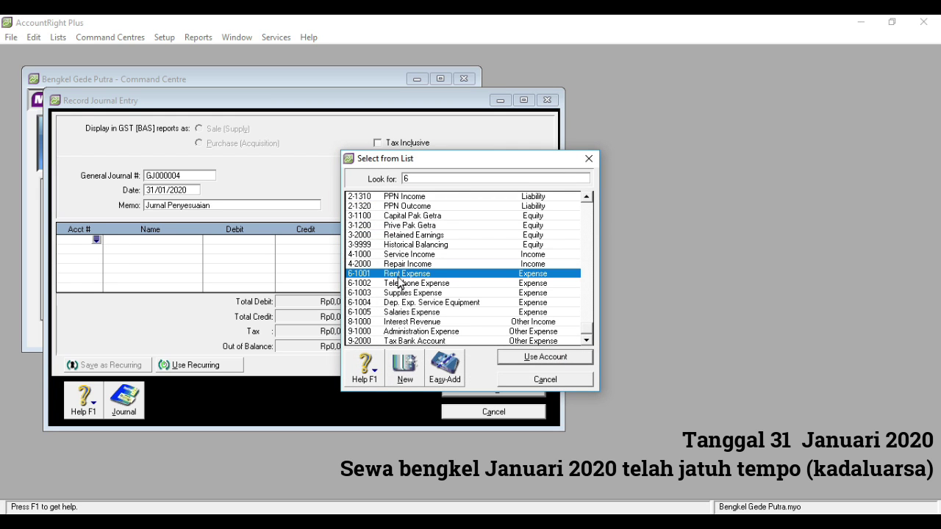
double_click(401, 279)
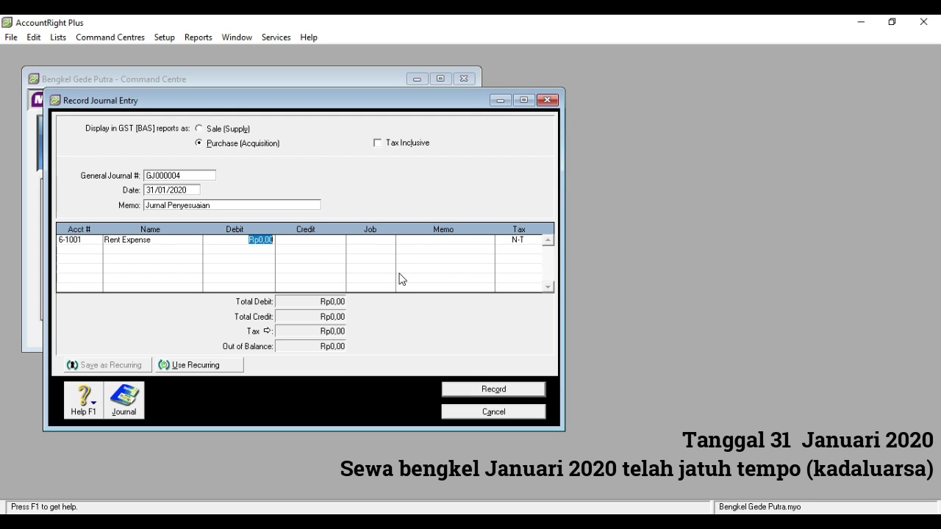
text(900000)
key(Tab)
click(95, 252)
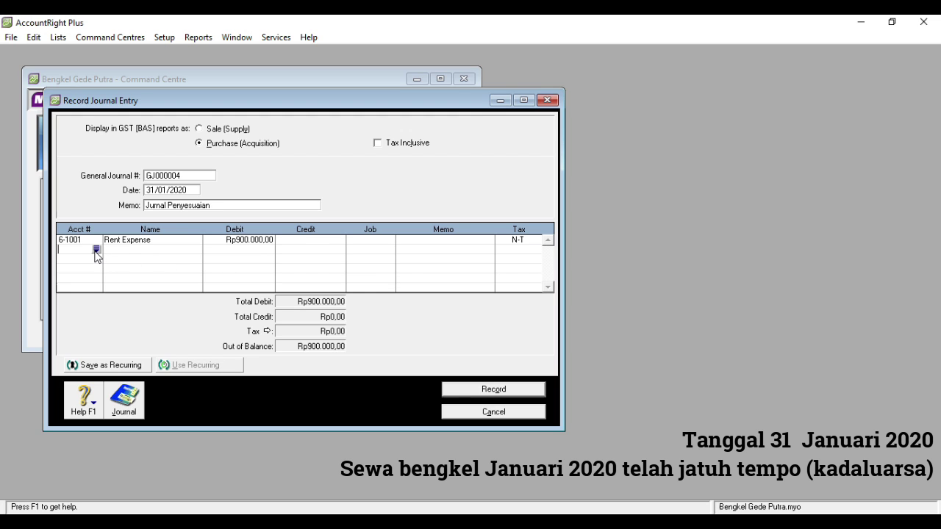
click(95, 251)
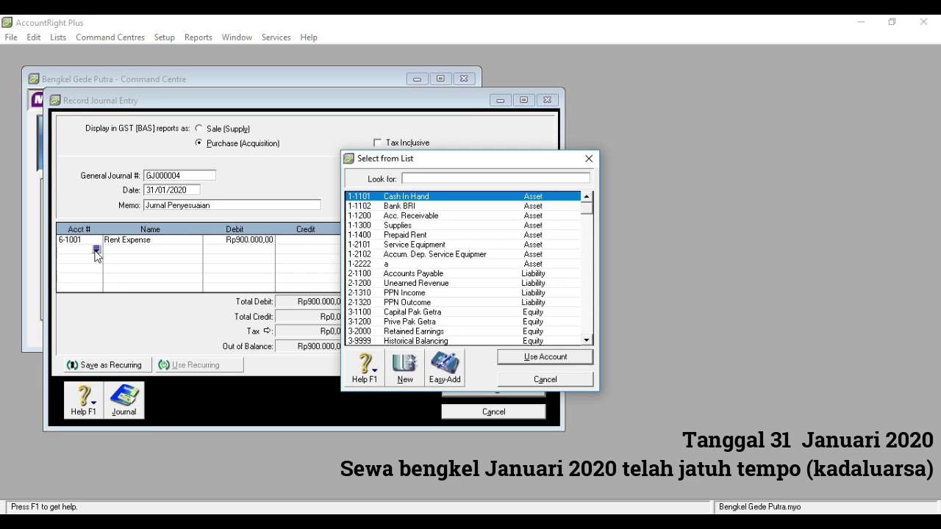
double_click(405, 236)
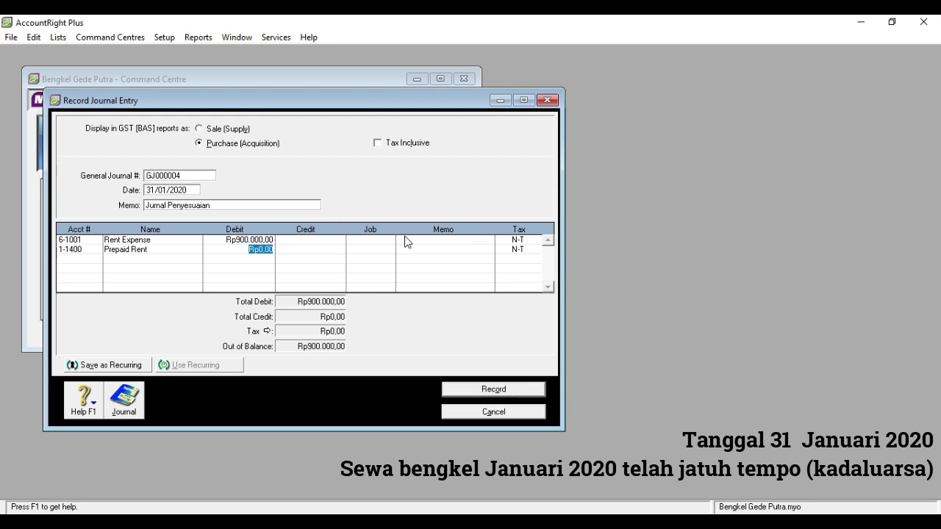
click(324, 255)
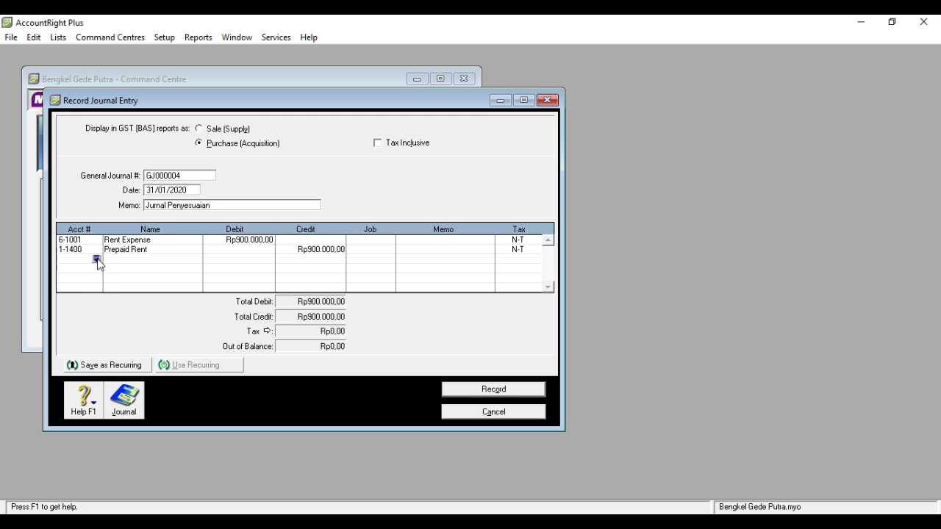
- Debit 6-1003 Supplies Expense and credit 1-1300 Supplies Rp1.050.000 each
click(96, 260)
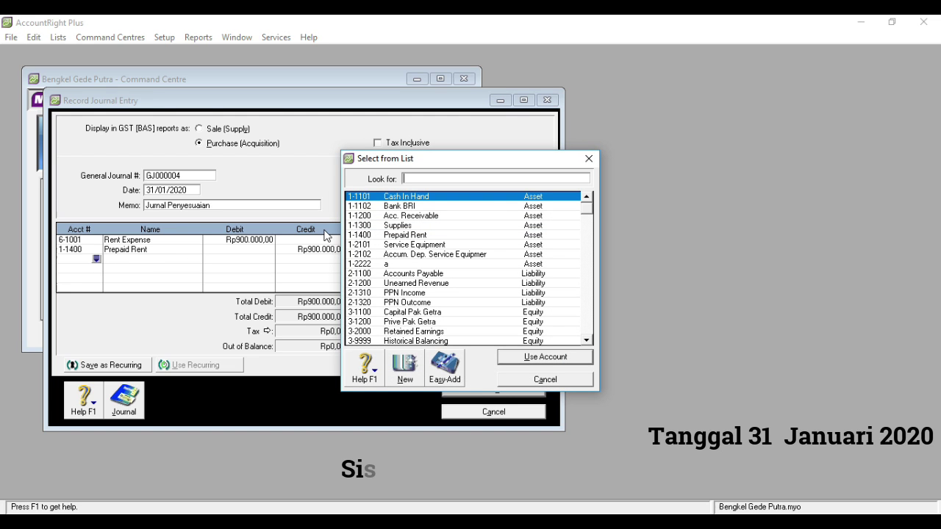
text(6)
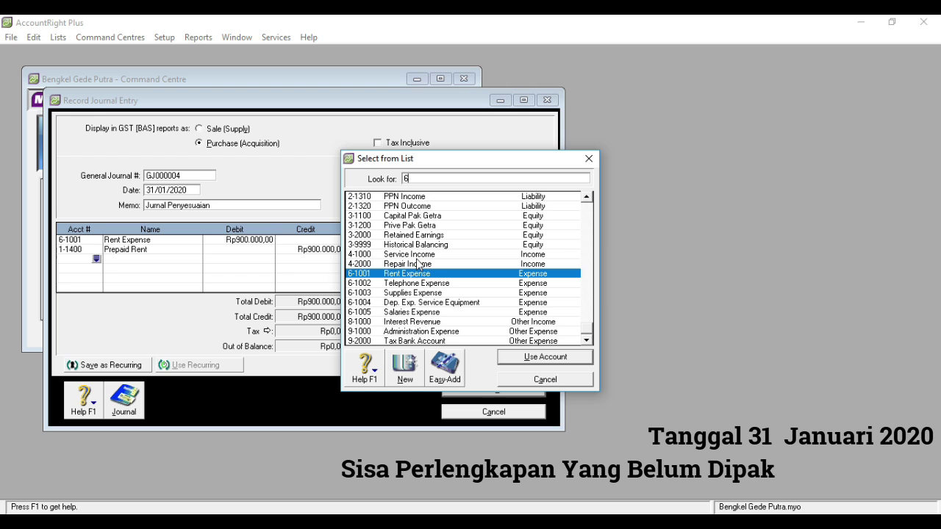
text(-1003)
key(Return)
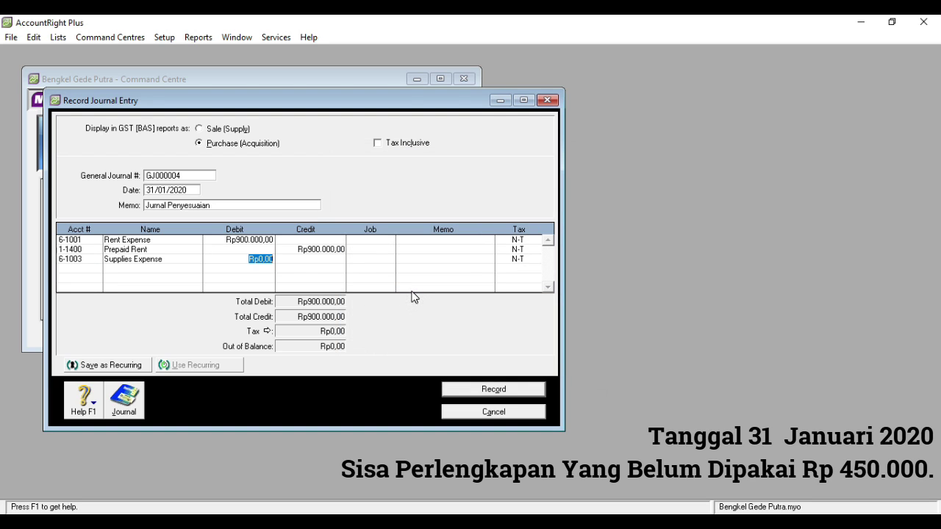
text(1050000)
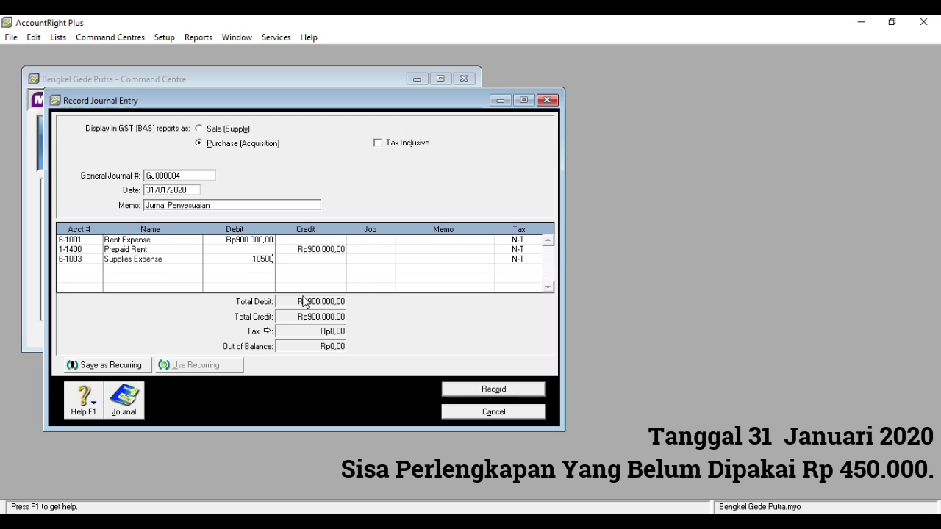
click(83, 268)
click(97, 269)
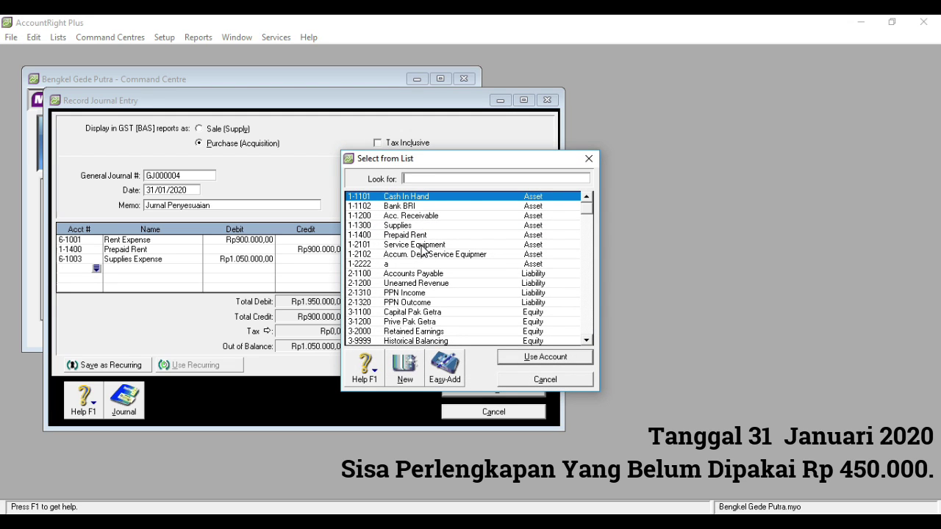
text(1-1300)
key(Return)
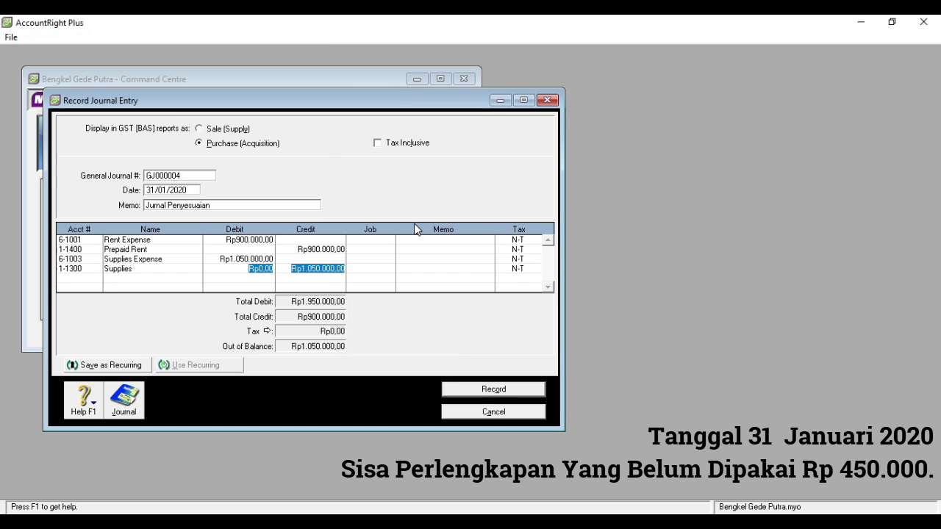
click(94, 281)
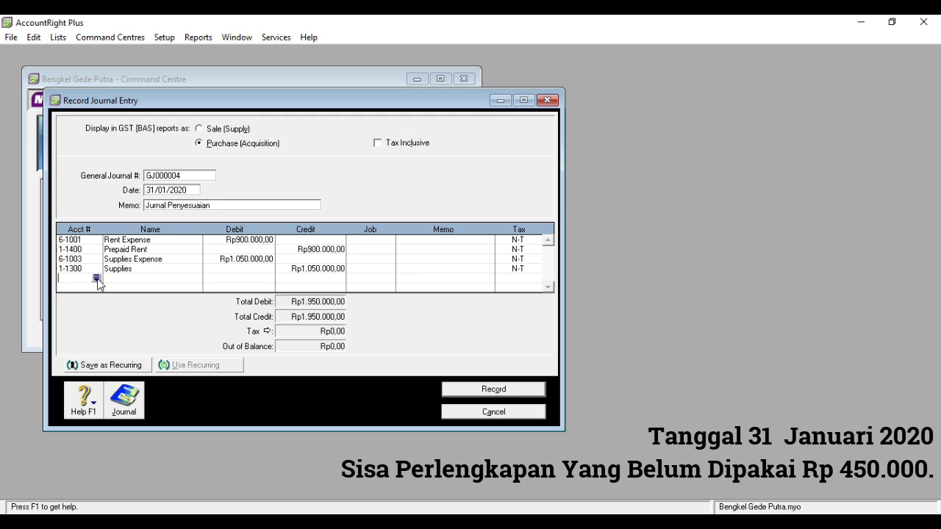
- Put 6-1004 Dep. Exp. Service Equipment on the fifth journal line
click(97, 278)
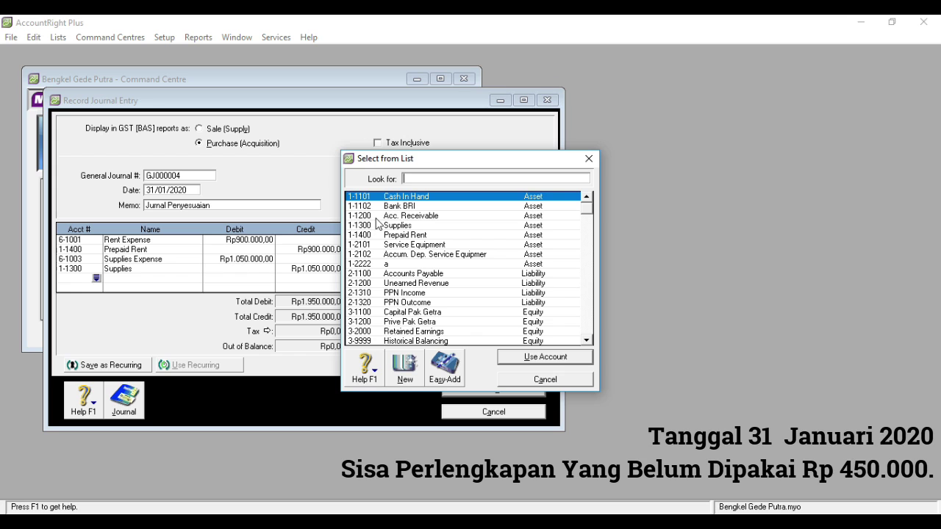
text(6)
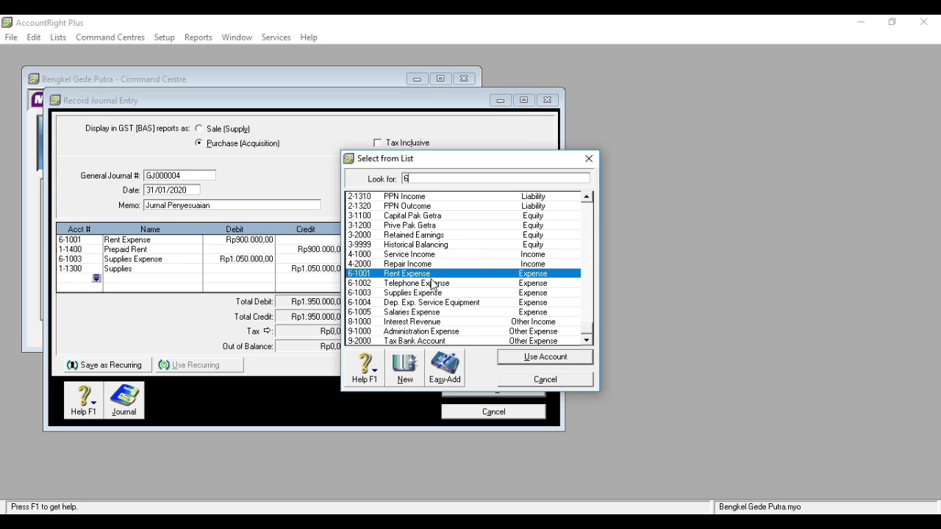
double_click(432, 303)
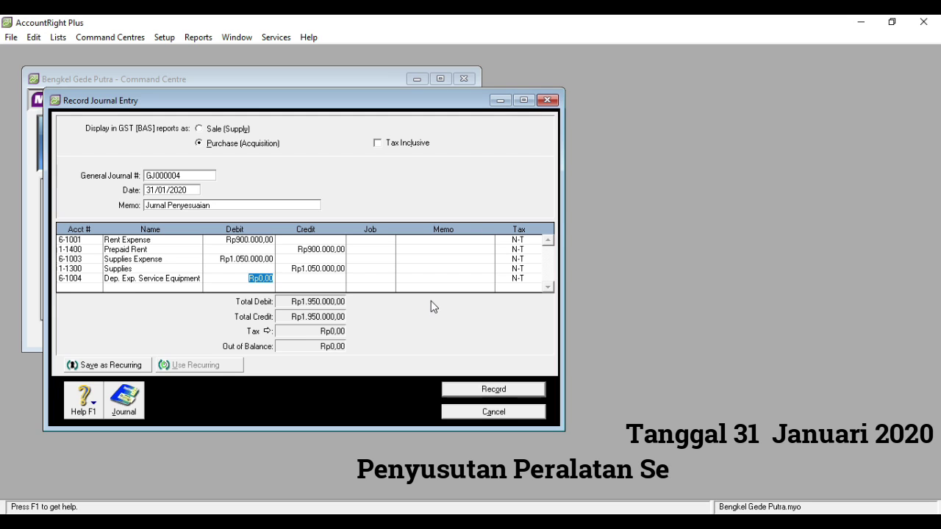
- Debit Dep. Exp. Service Equipment Rp70.000 and credit 1-2102 Accum. Dep. Service Equipment Rp70.000
text(70000)
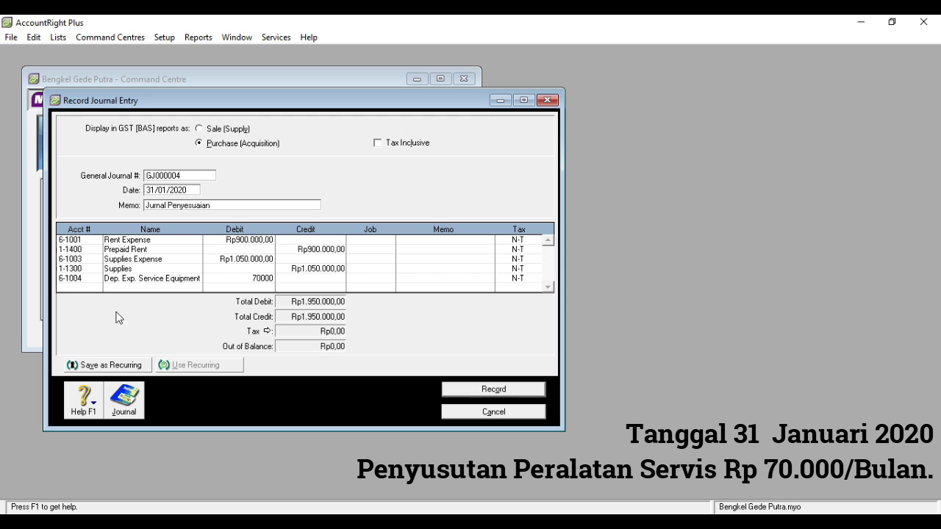
click(97, 289)
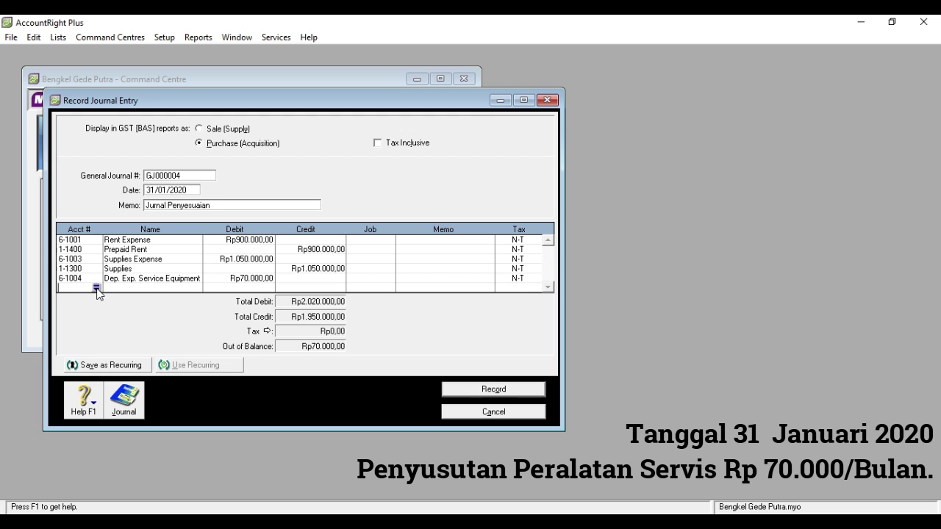
click(97, 287)
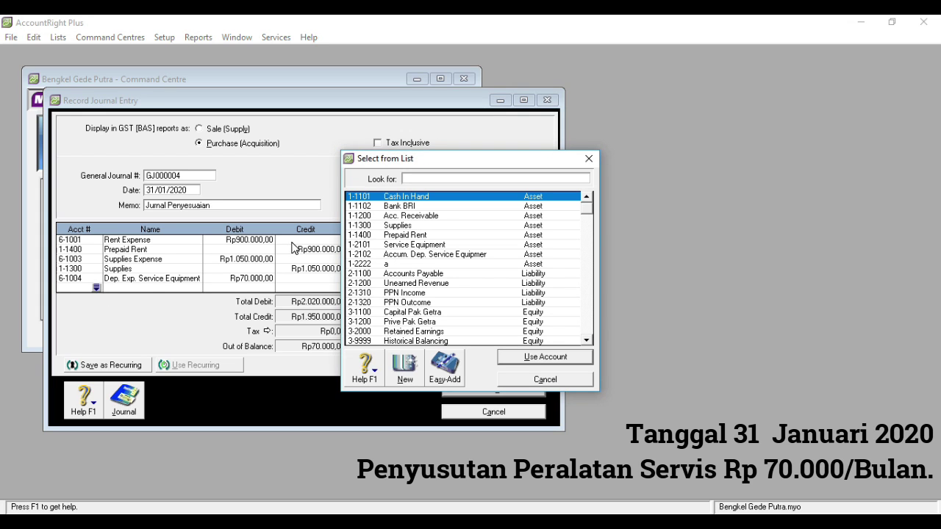
double_click(397, 255)
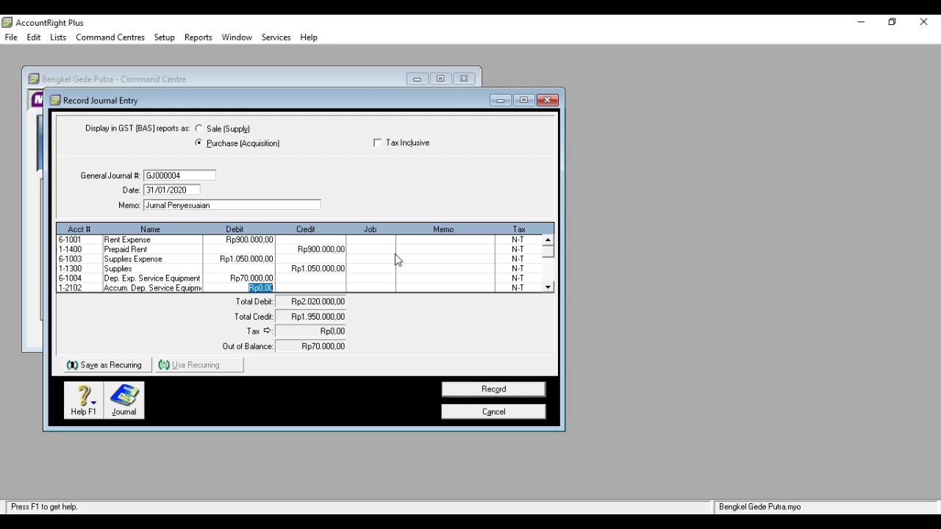
click(314, 288)
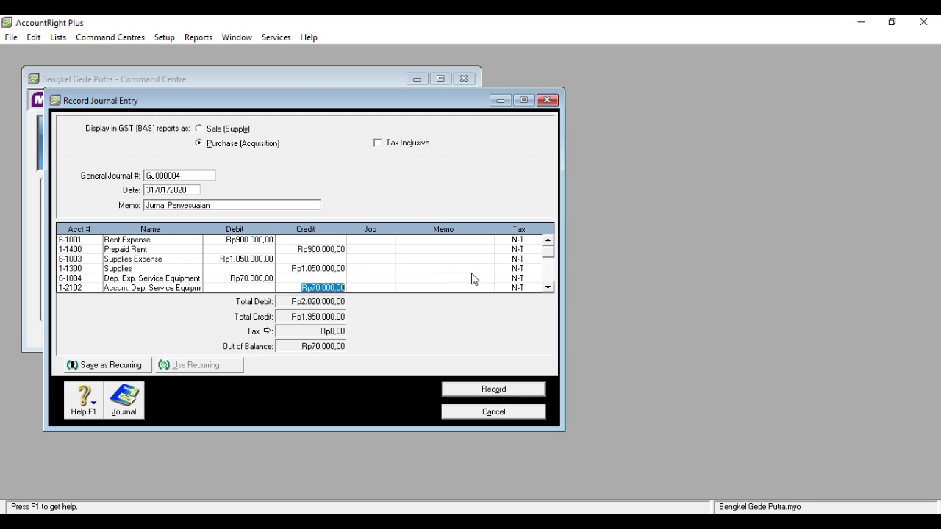
click(548, 287)
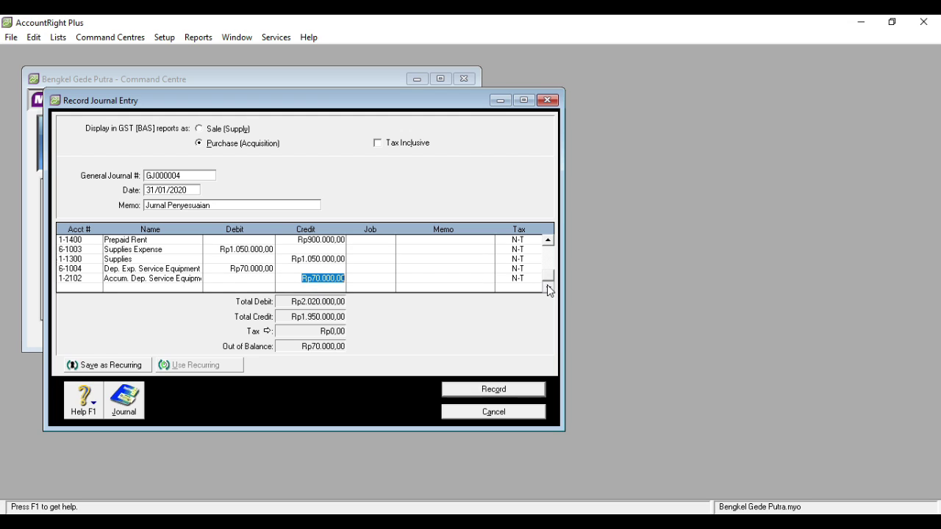
- Add debit lines 9-1000 Administration Expense Rp7.000 and 9-2000 Tax Bank Rp4.500
click(524, 101)
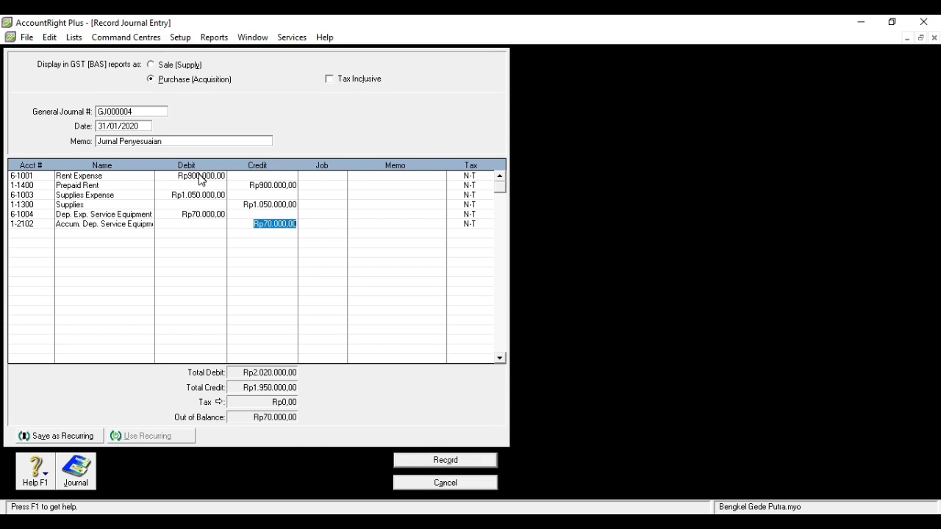
click(42, 231)
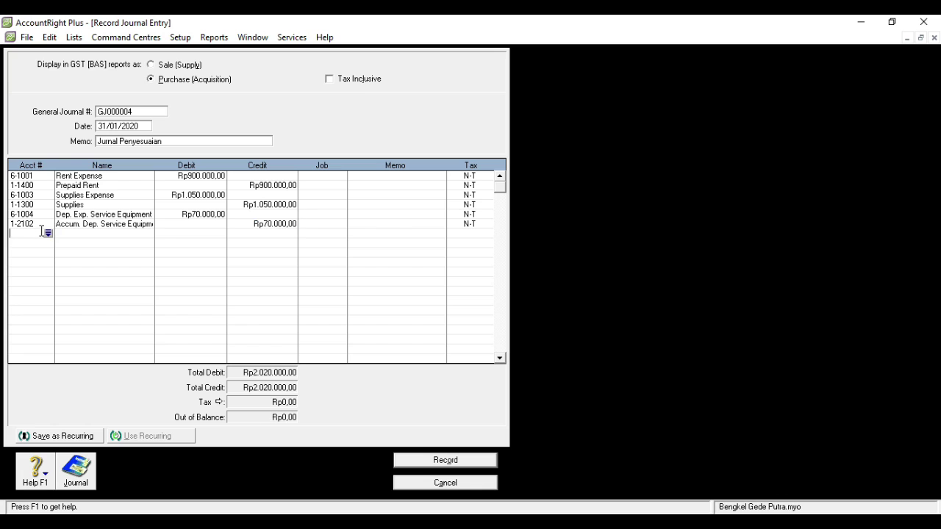
click(47, 234)
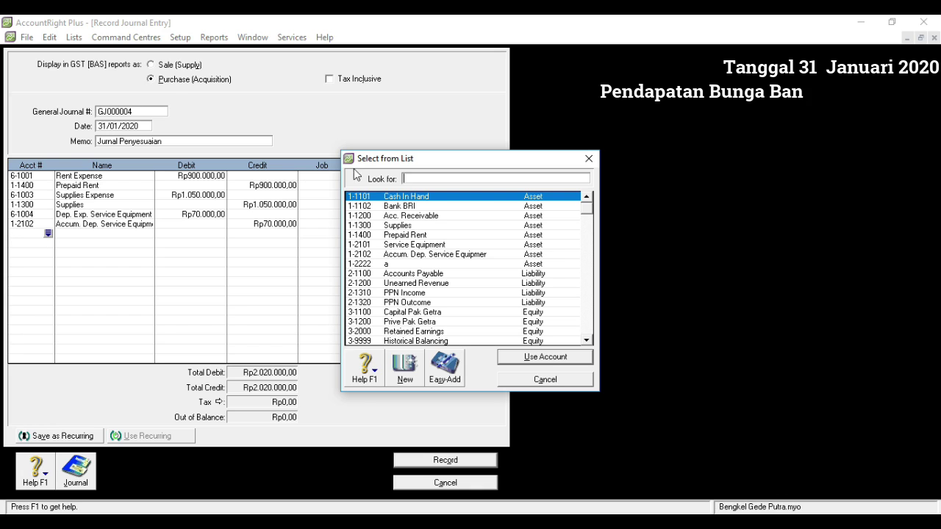
text(9-1000)
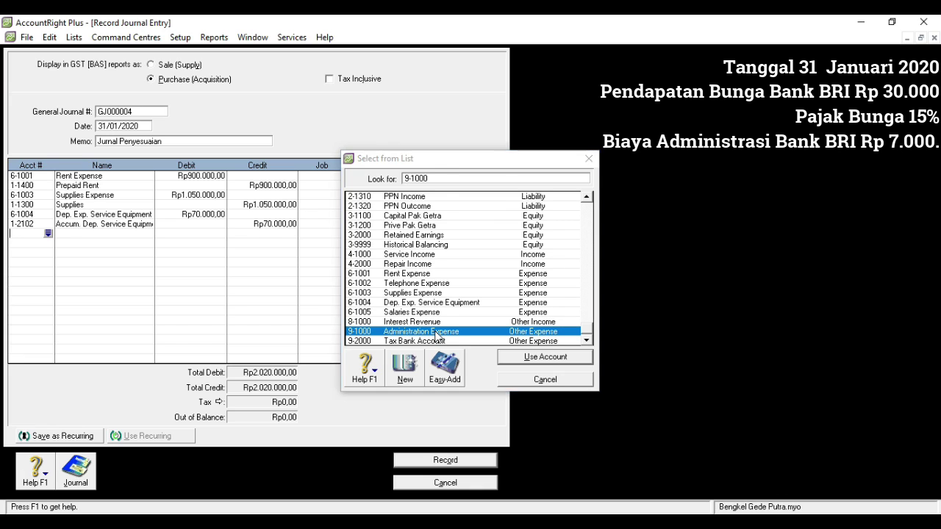
double_click(437, 334)
text(7000)
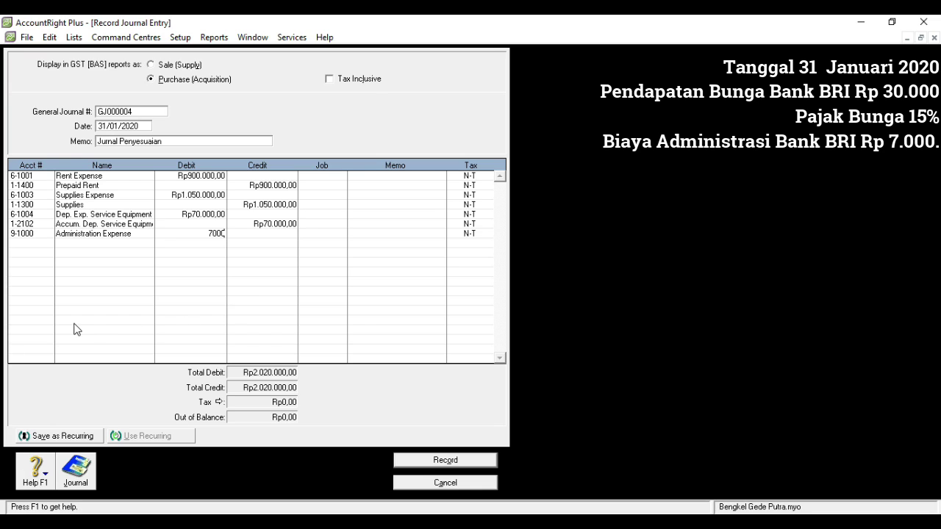
click(35, 245)
click(47, 244)
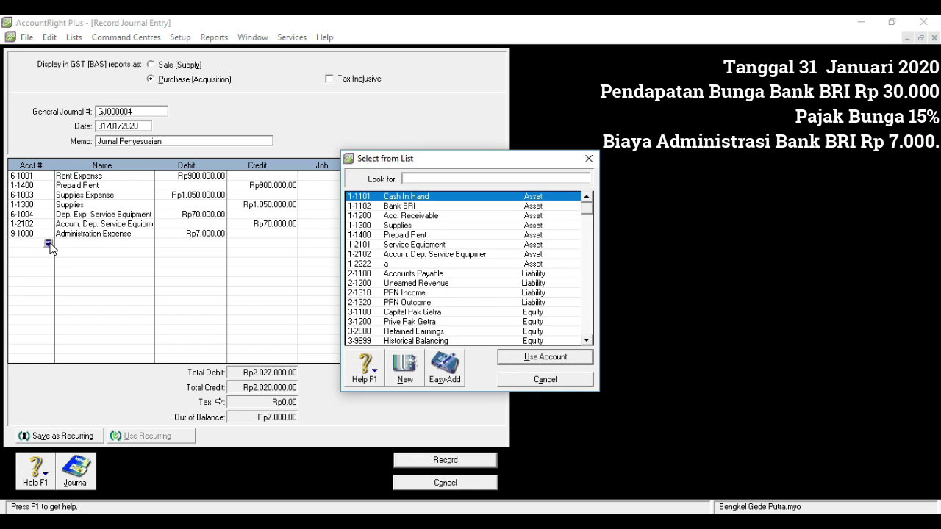
text(9)
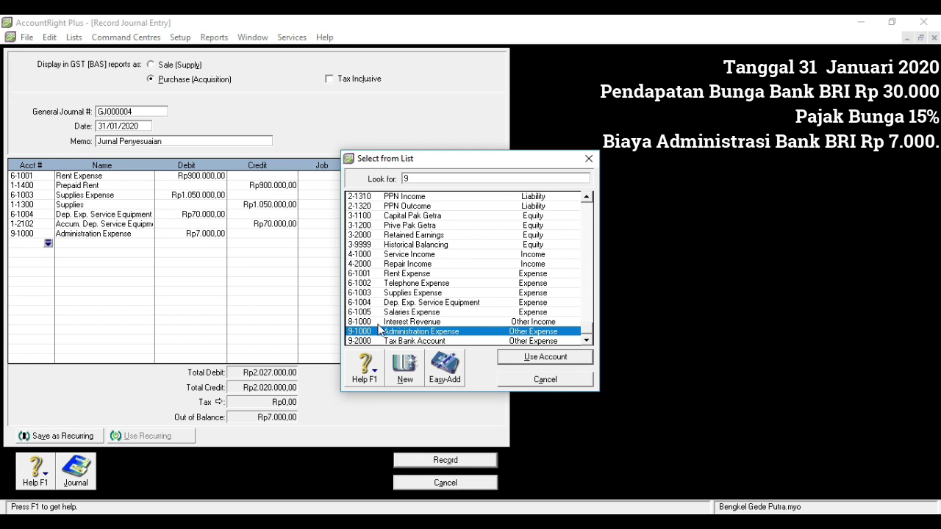
double_click(389, 341)
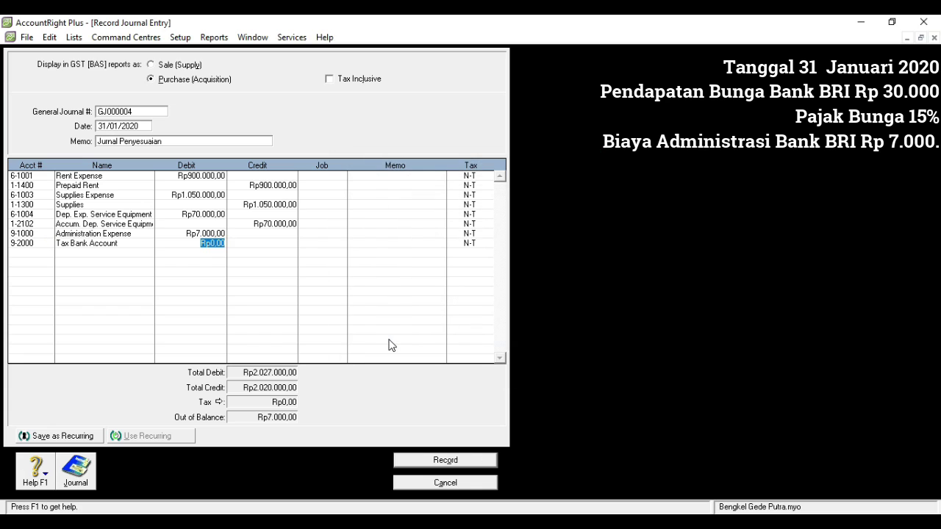
text(4500)
- Debit 1-1102 Bank BRI Rp18.500, credit 8-1000 Interest Revenue Rp30.000, then record and close the journal
click(43, 252)
click(49, 252)
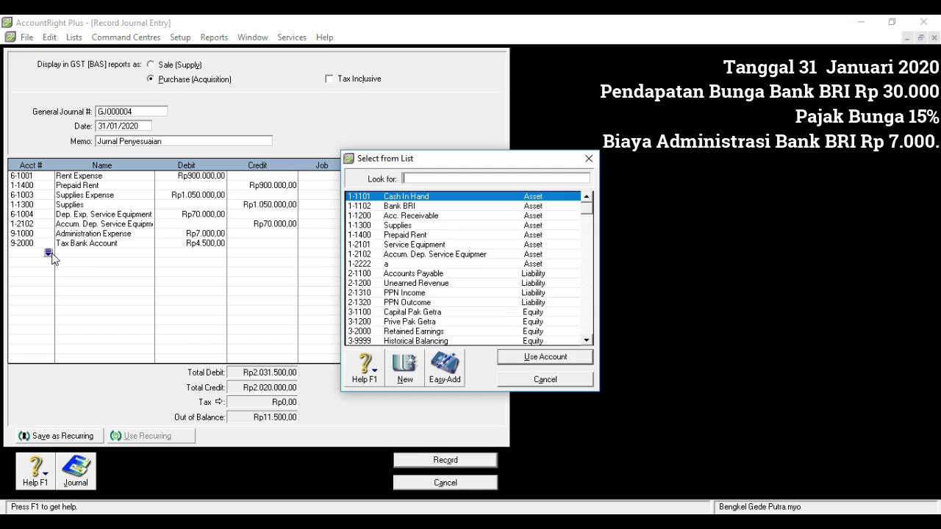
click(399, 209)
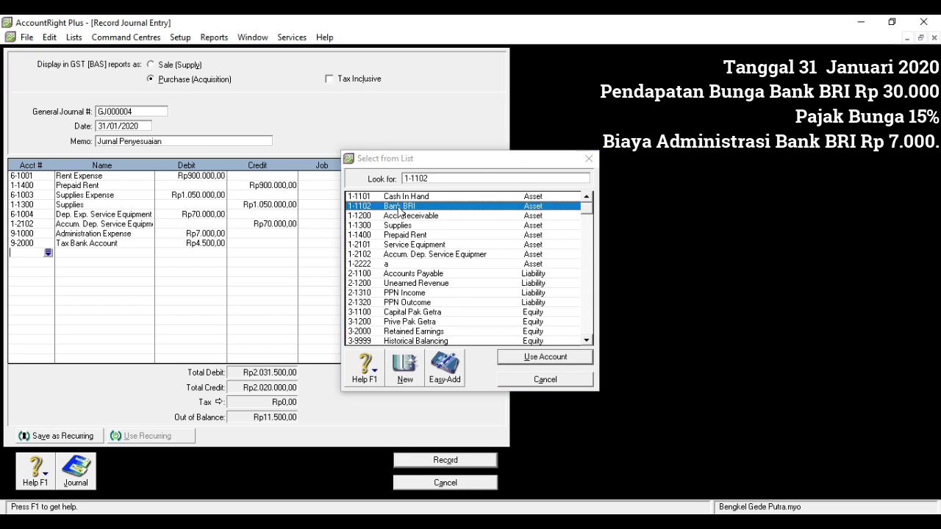
double_click(399, 208)
text(18500)
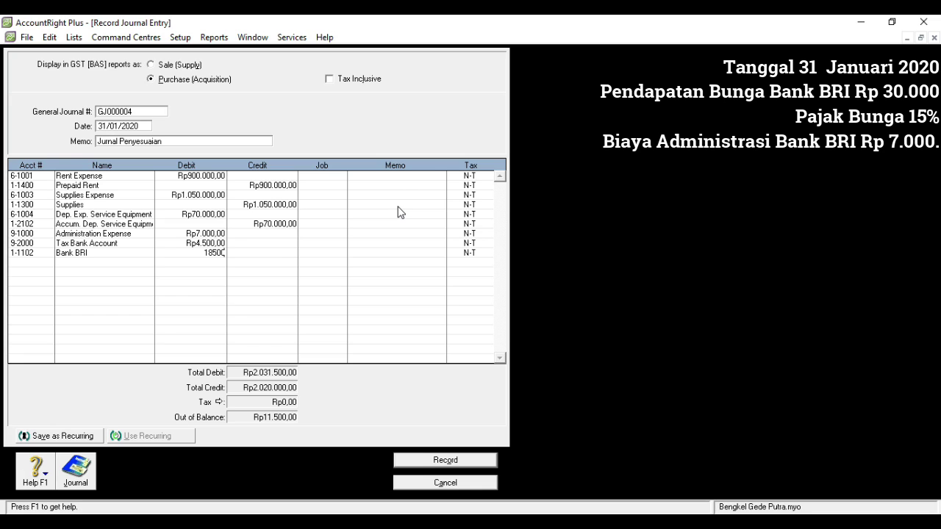
click(42, 265)
click(48, 263)
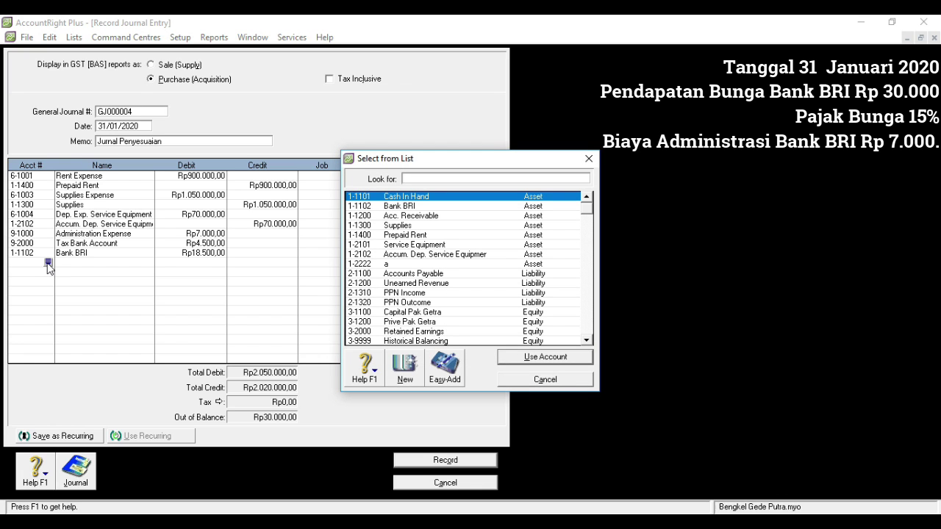
text(8)
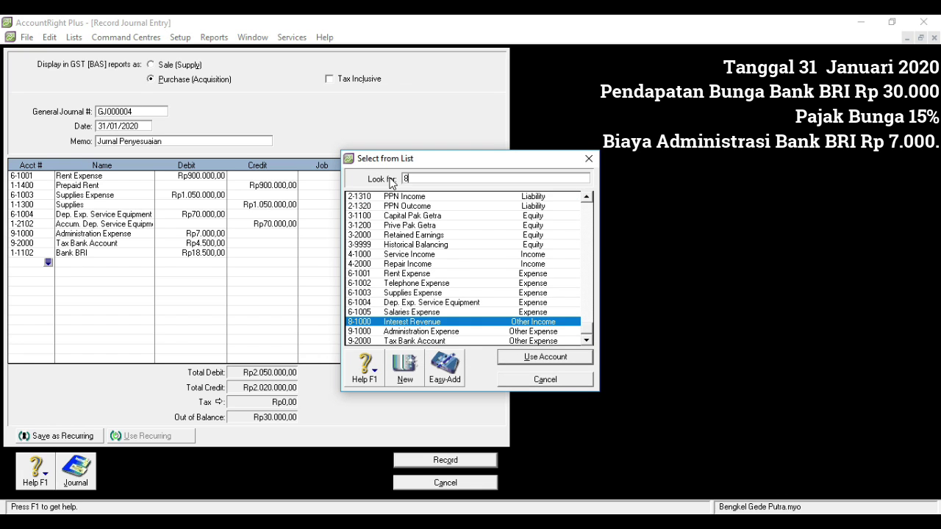
double_click(412, 322)
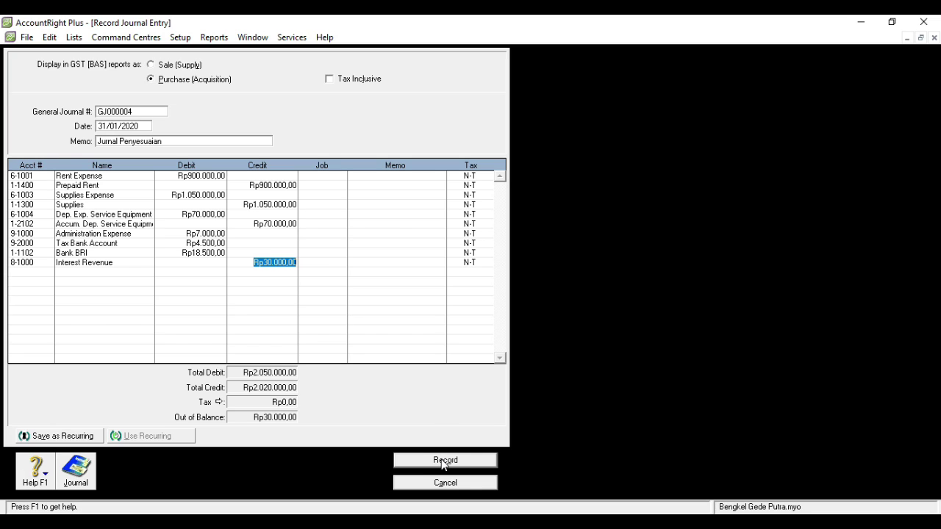
key(Tab)
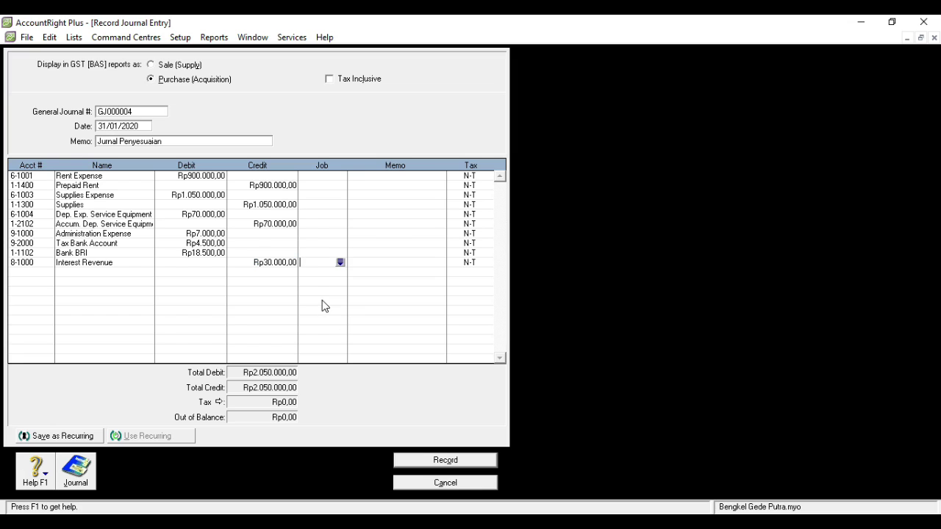
click(416, 462)
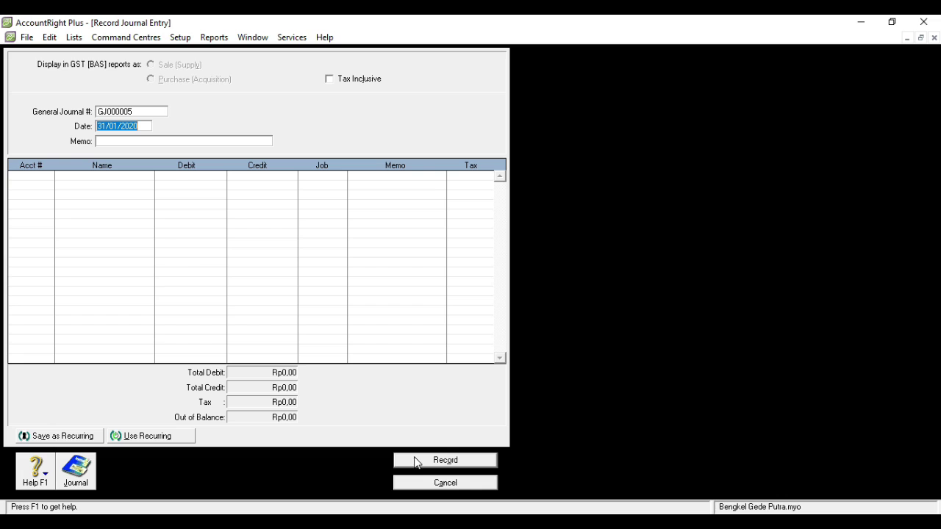
click(934, 37)
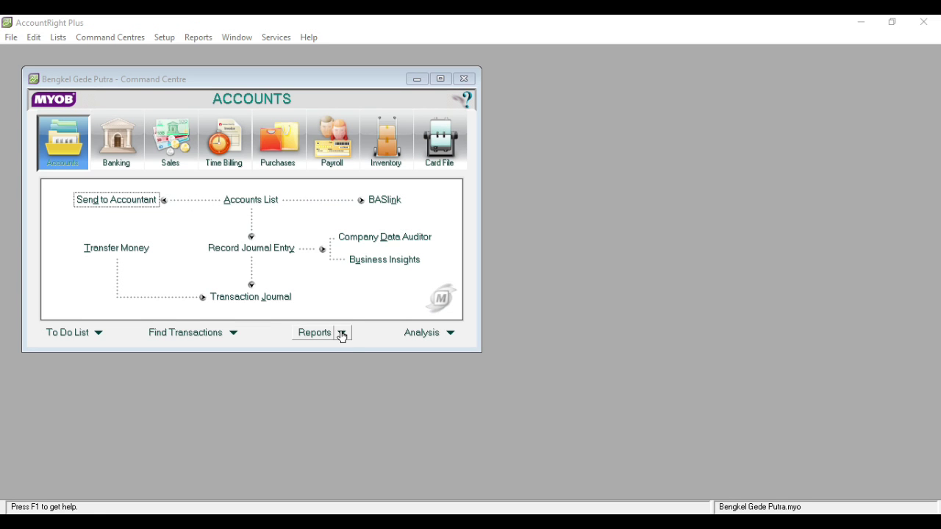
- From the Accounts reports index, open the Profit & Loss [Accrual] report settings
click(342, 335)
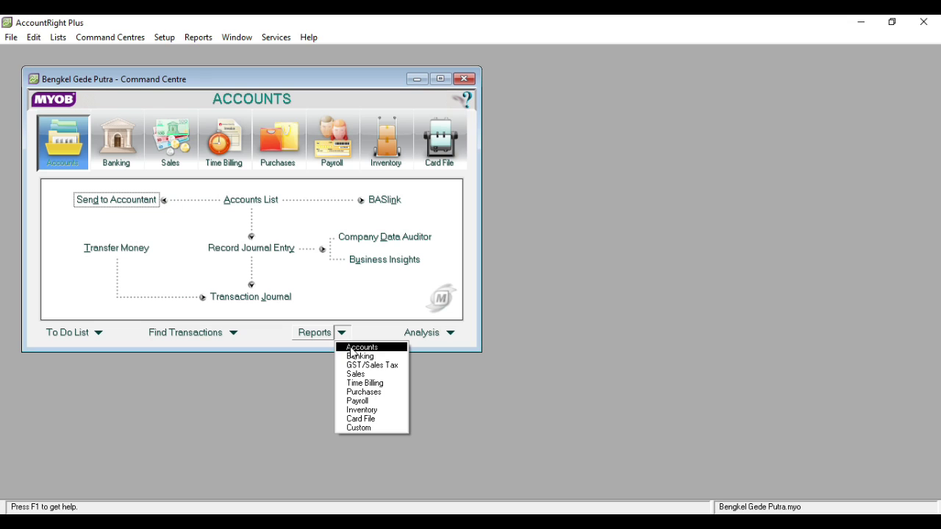
click(354, 353)
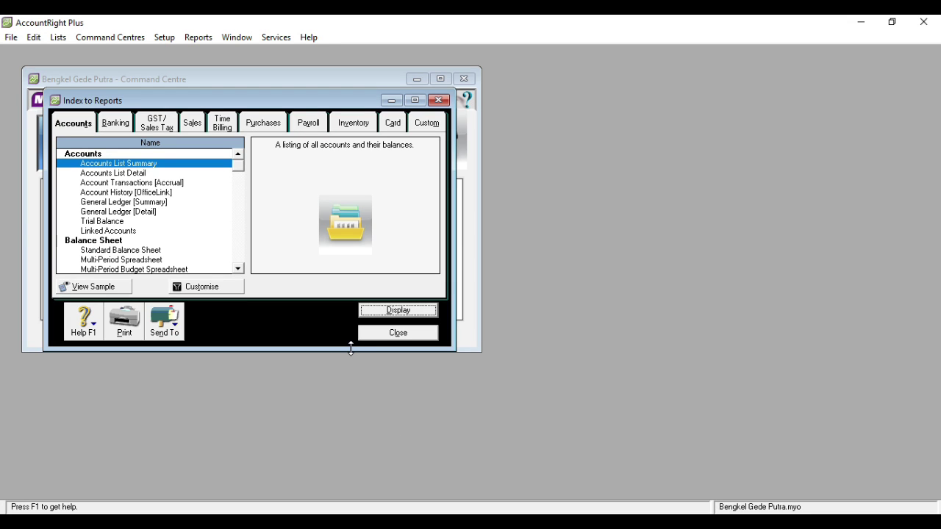
click(239, 270)
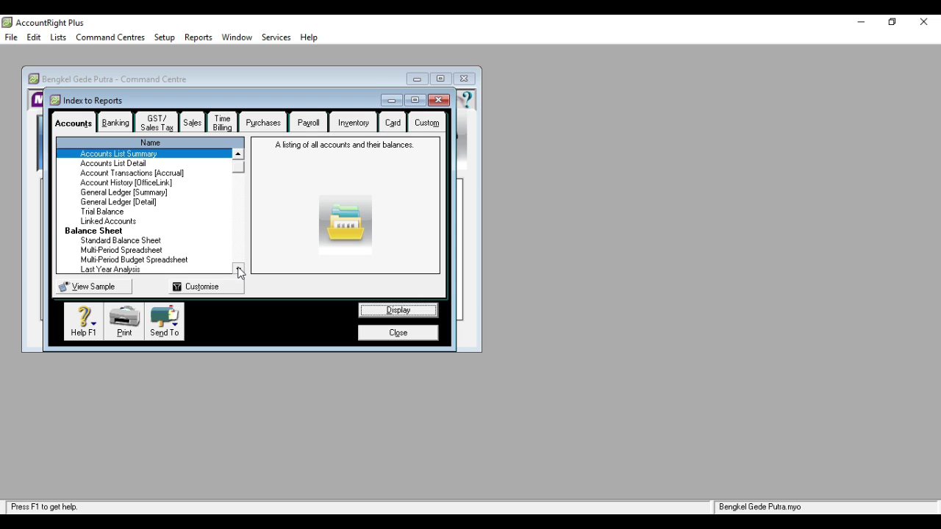
click(238, 268)
click(238, 269)
click(239, 269)
click(238, 269)
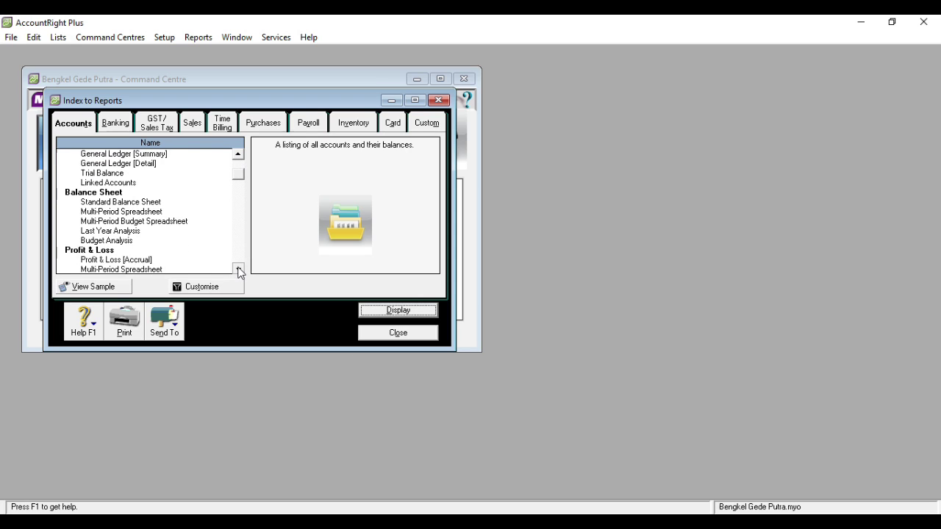
click(238, 269)
click(238, 268)
double_click(145, 241)
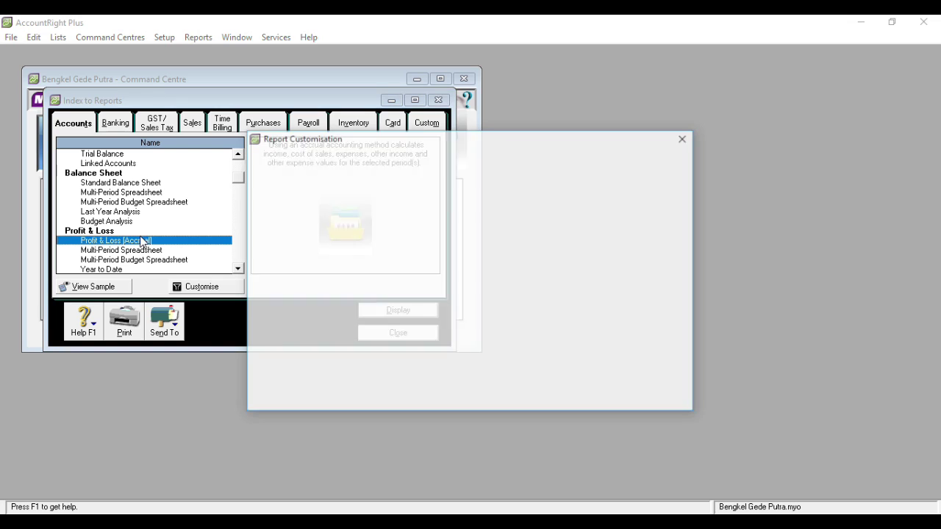
- Display the Profit & Loss for January to January 2020 in a maximised window
click(380, 244)
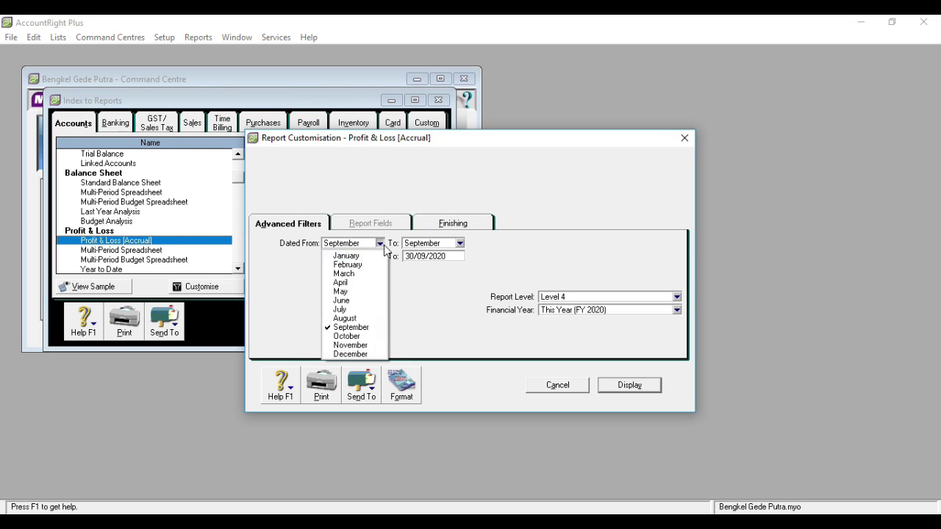
click(379, 255)
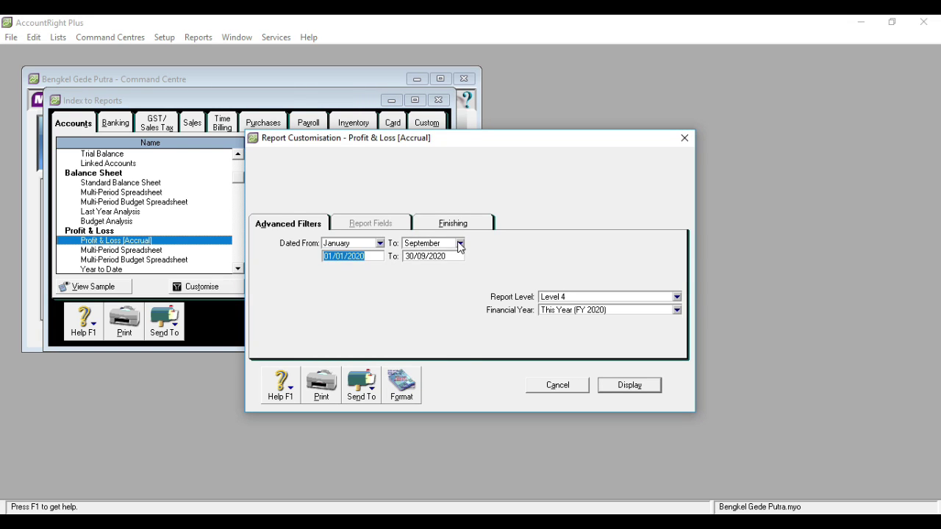
click(460, 243)
click(443, 256)
click(627, 387)
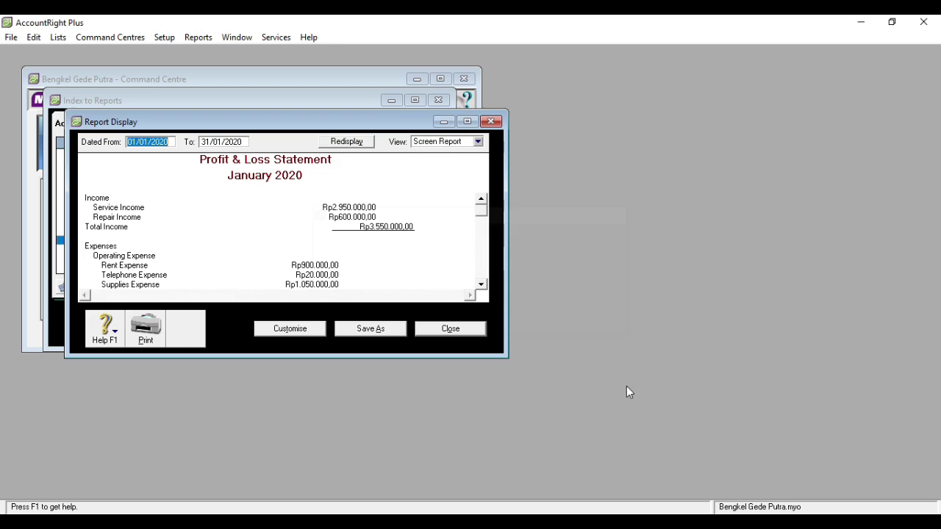
click(467, 122)
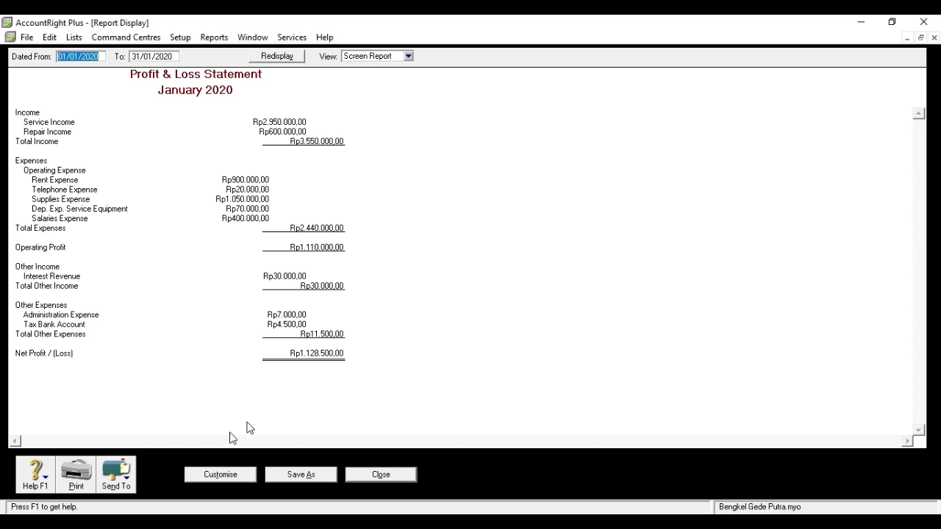
- Save the report as PDF 'Profit & Loss [Accrual]' and close it
click(130, 482)
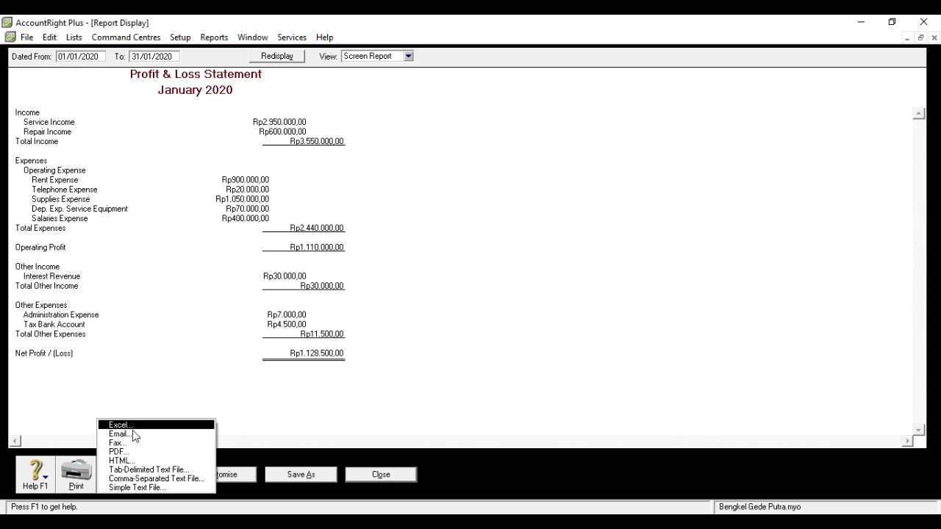
click(131, 453)
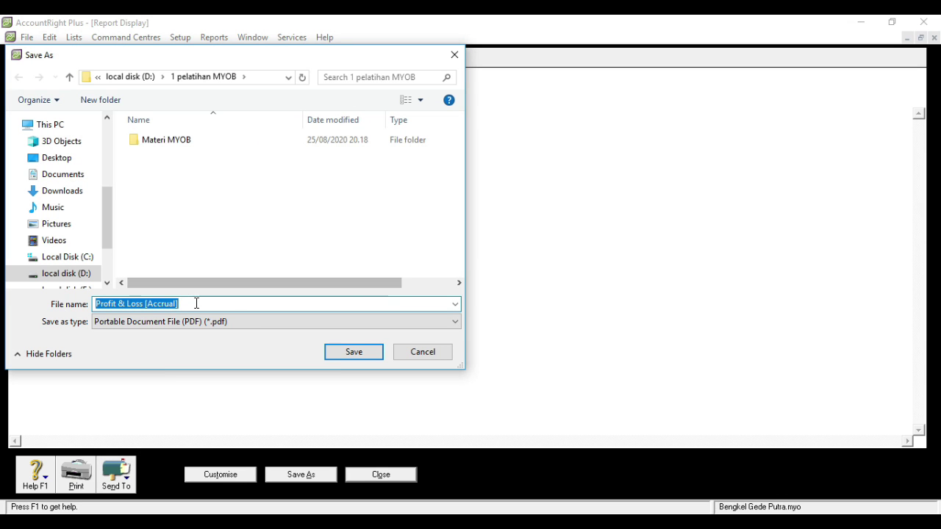
click(356, 357)
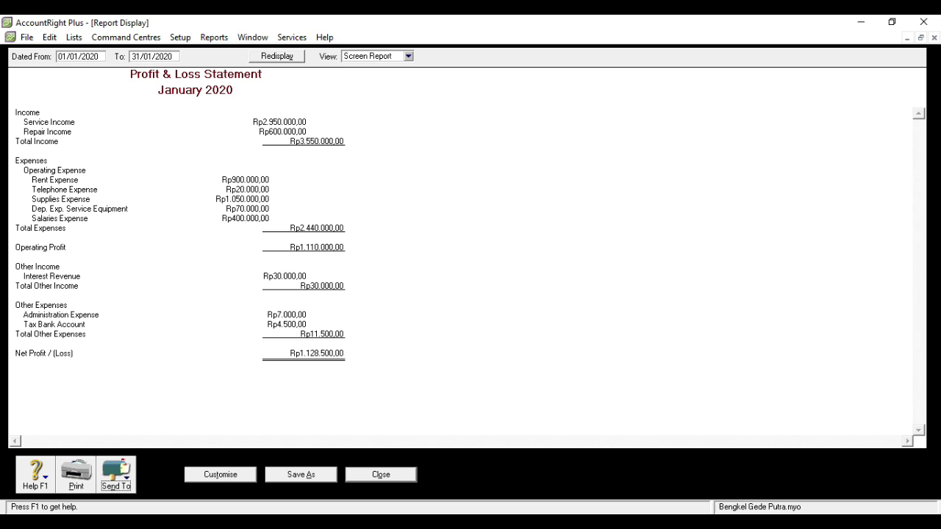
click(381, 475)
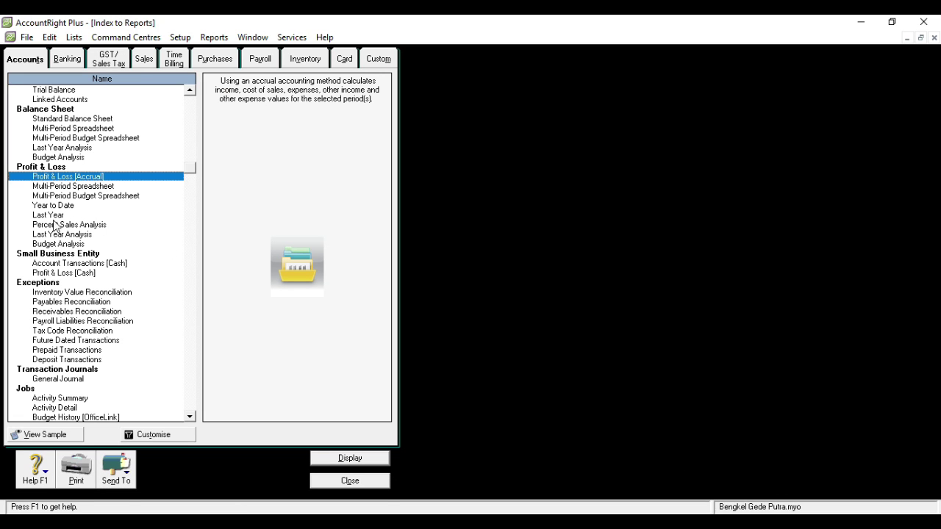
- Display the January 2020 Standard Balance Sheet (total Rp15.578.500,00), save it as PDF 'Standard Balance Sheet', and close it
double_click(63, 122)
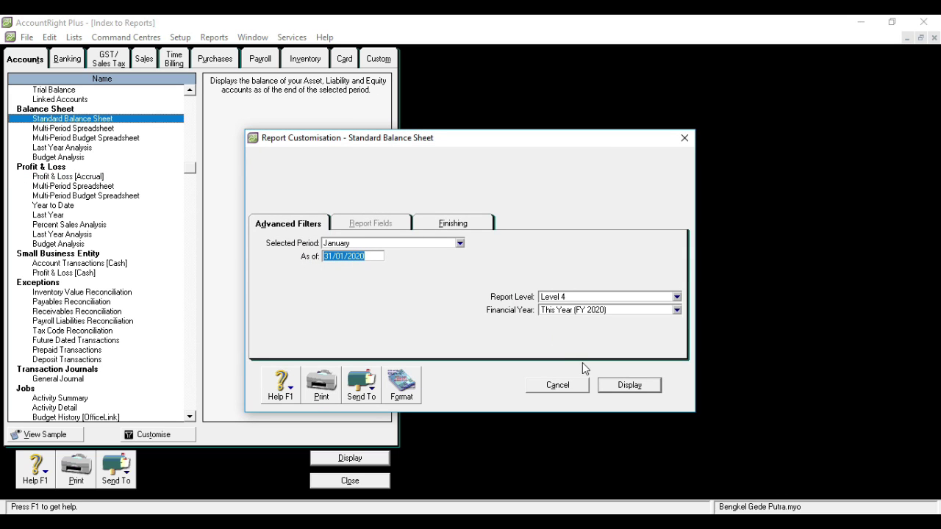
click(625, 386)
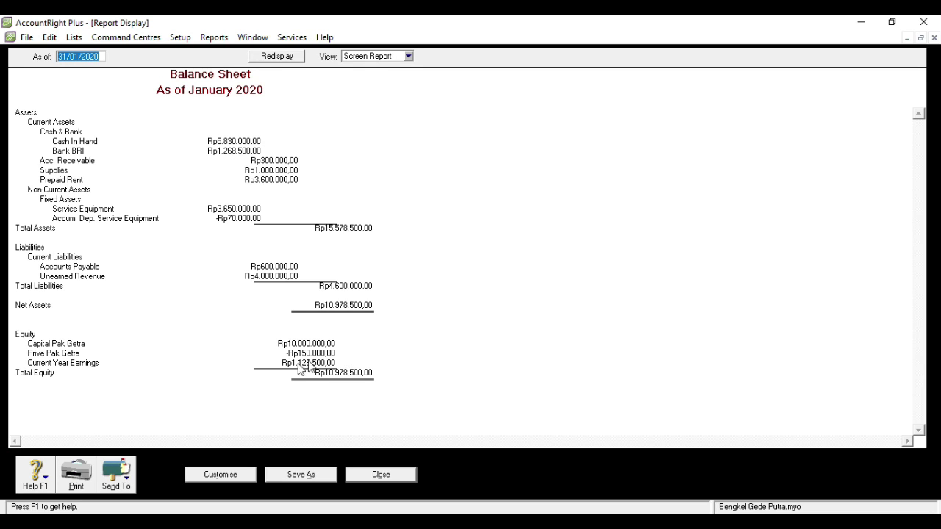
click(133, 485)
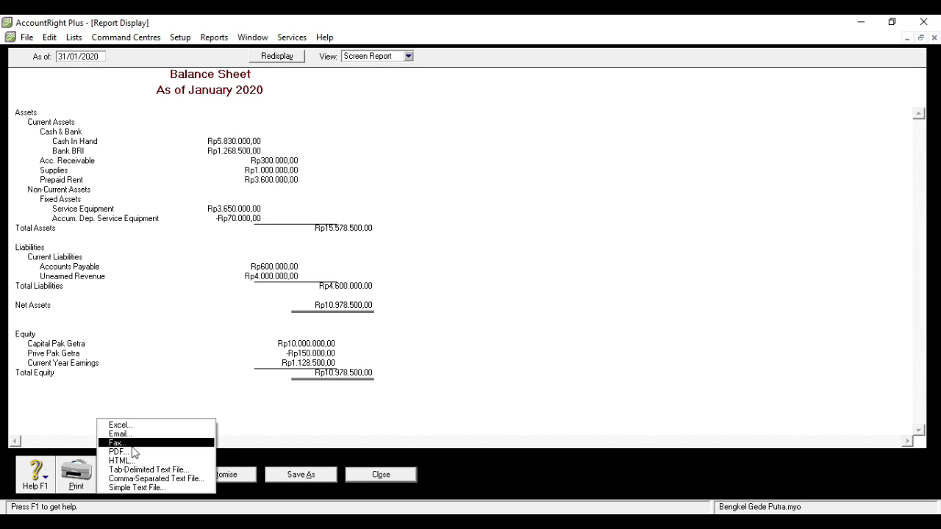
click(133, 452)
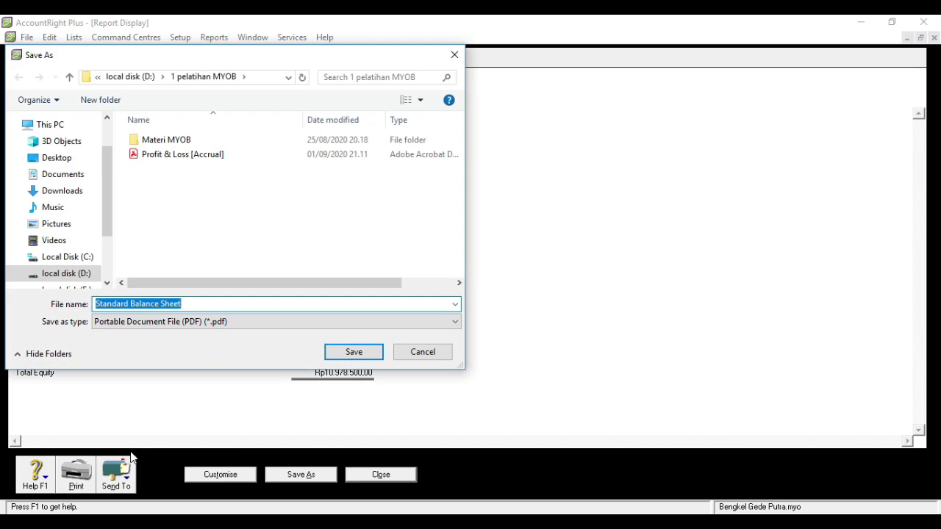
click(351, 354)
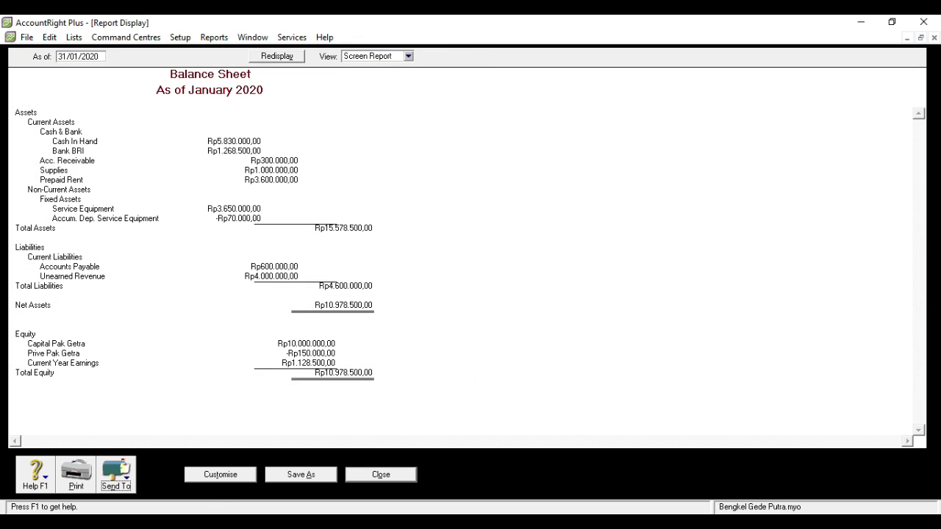
click(358, 475)
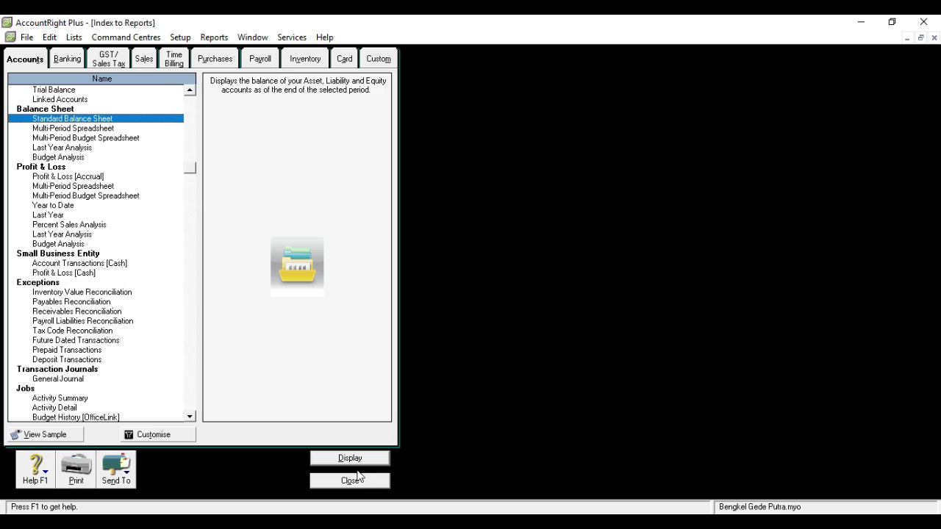
- Close the reports index and show the January Transaction Journal with all sources
click(346, 483)
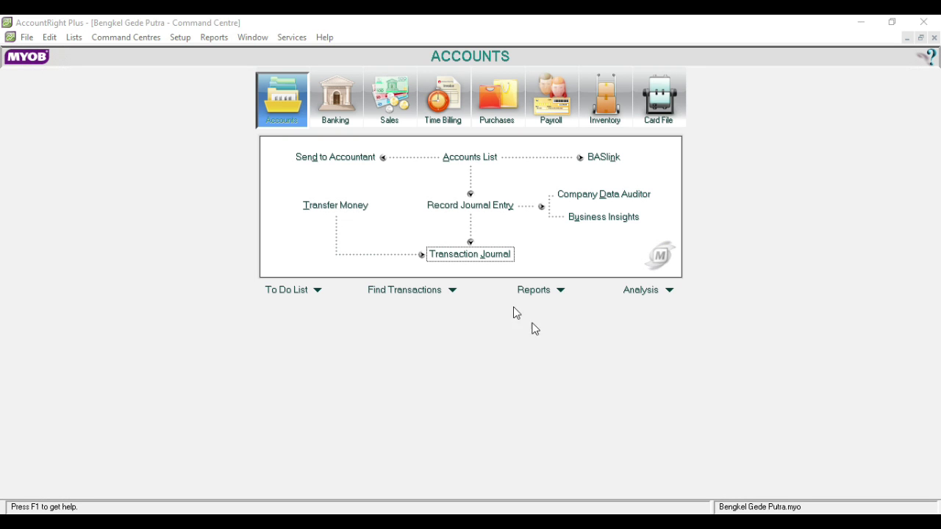
click(459, 261)
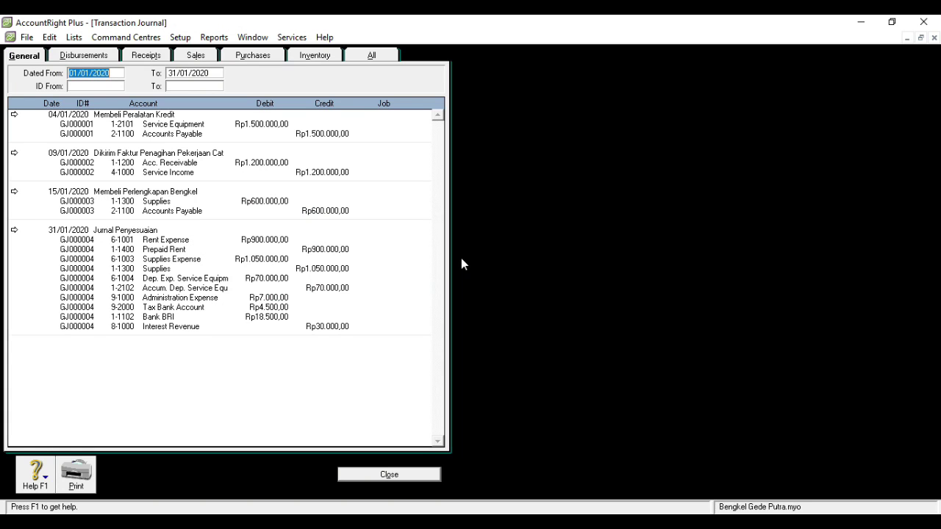
click(356, 58)
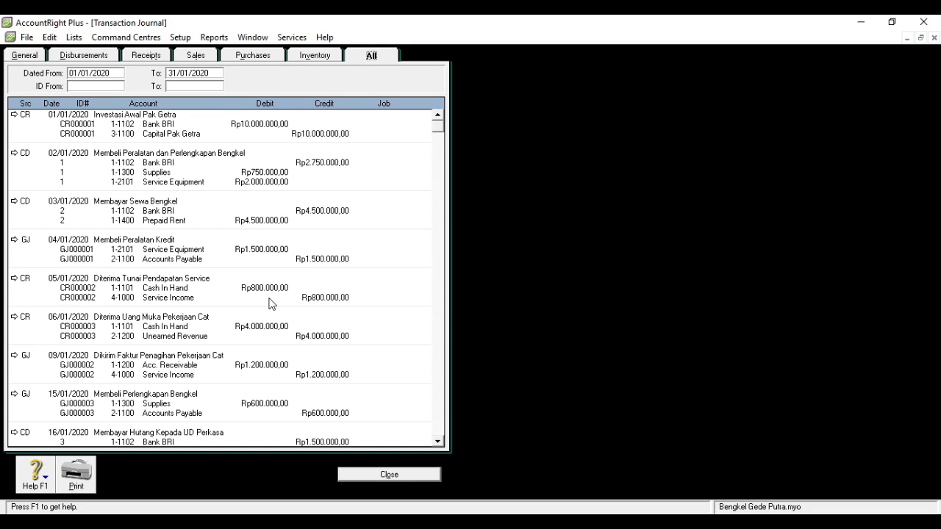
drag(438, 132, 434, 223)
drag(434, 339, 438, 428)
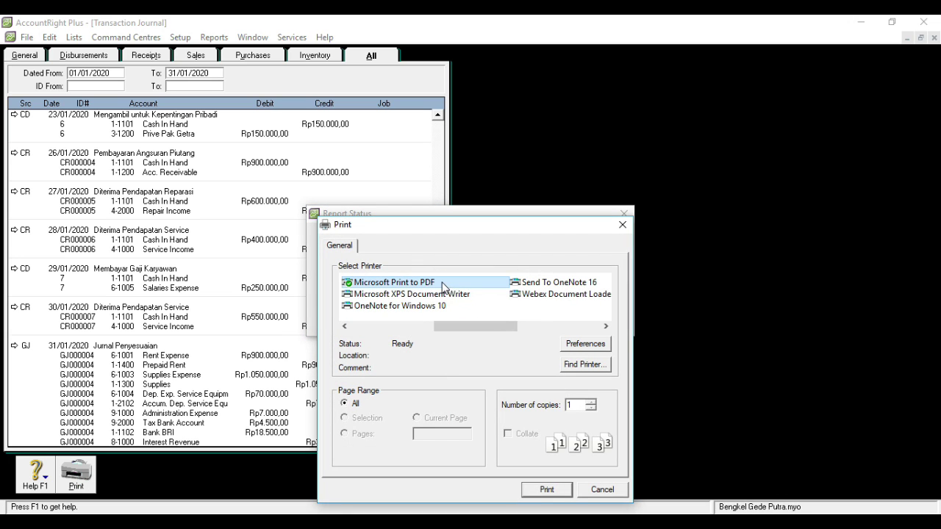
- Print the journal to a PDF named 'transaksi' and close it
click(546, 491)
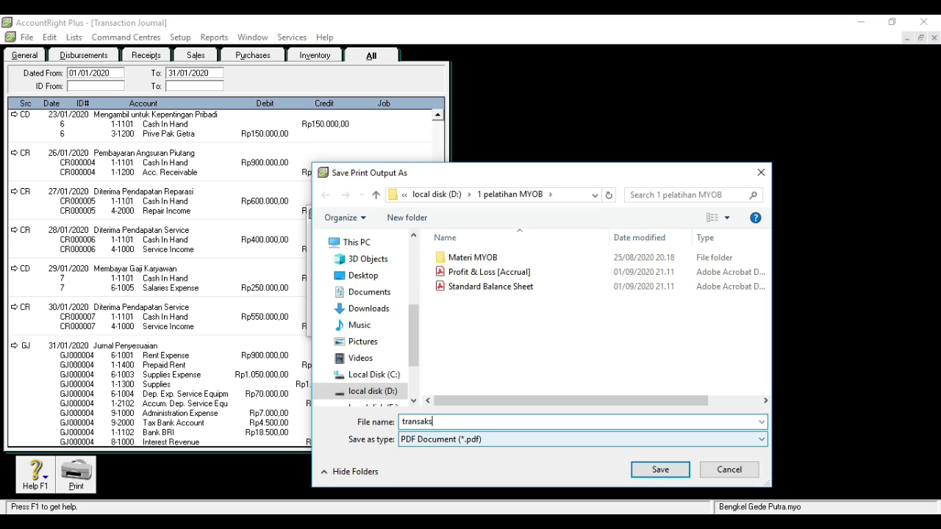
click(662, 469)
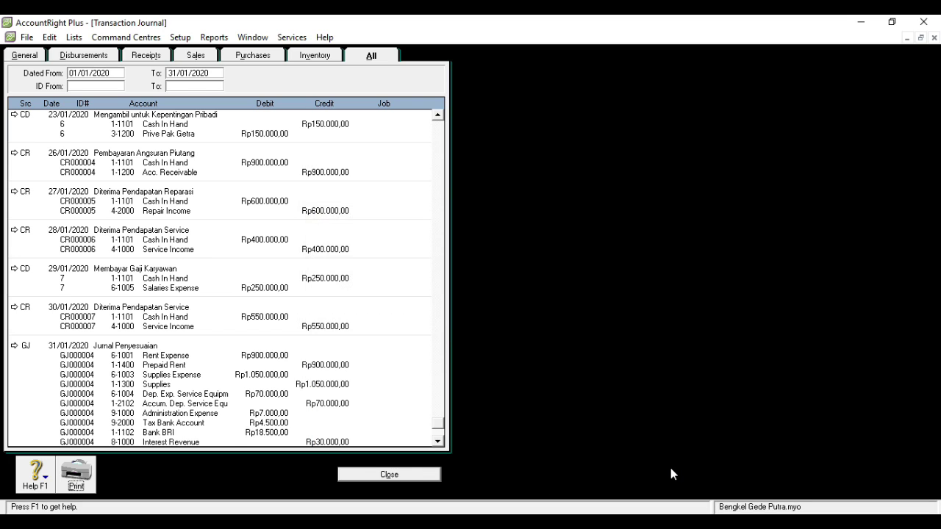
click(380, 476)
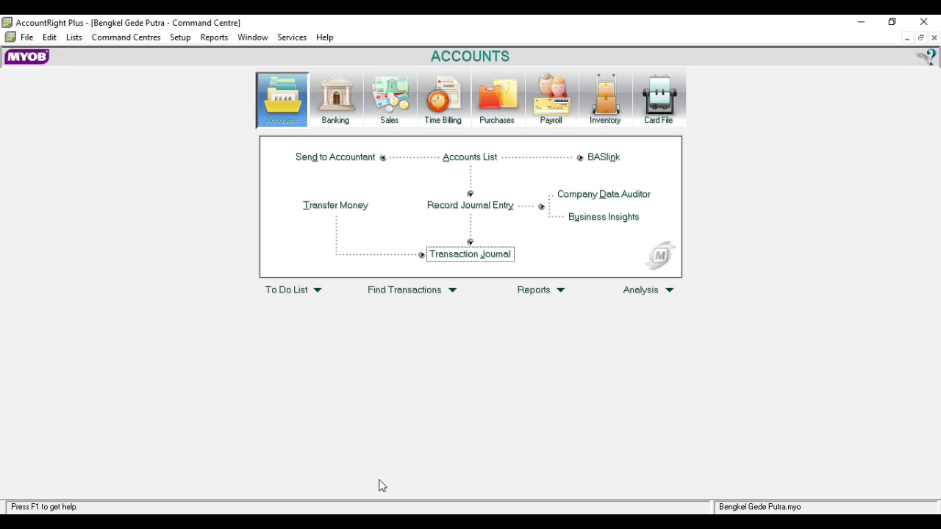
- Open the 1 pelatihan MYOB folder on drive D: and open the Profit & Loss [Accrual] PDF
key(alt+Tab)
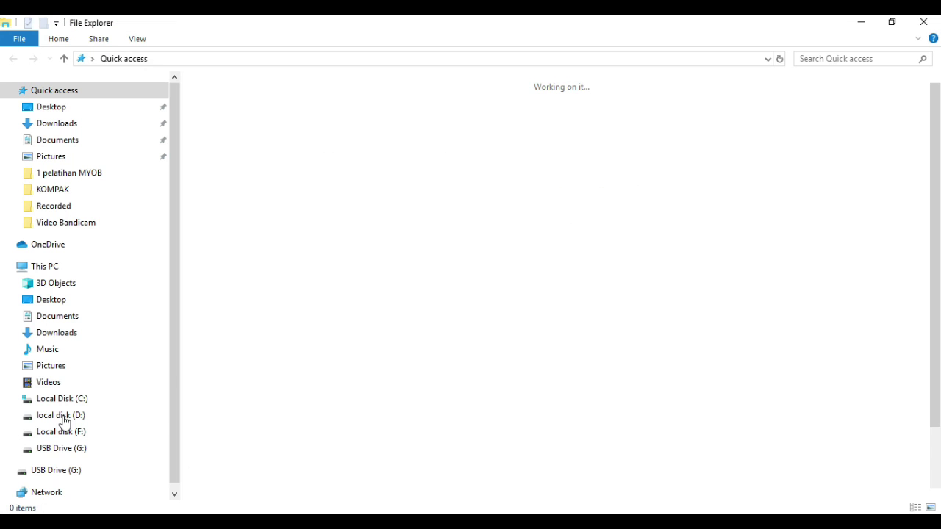
click(63, 416)
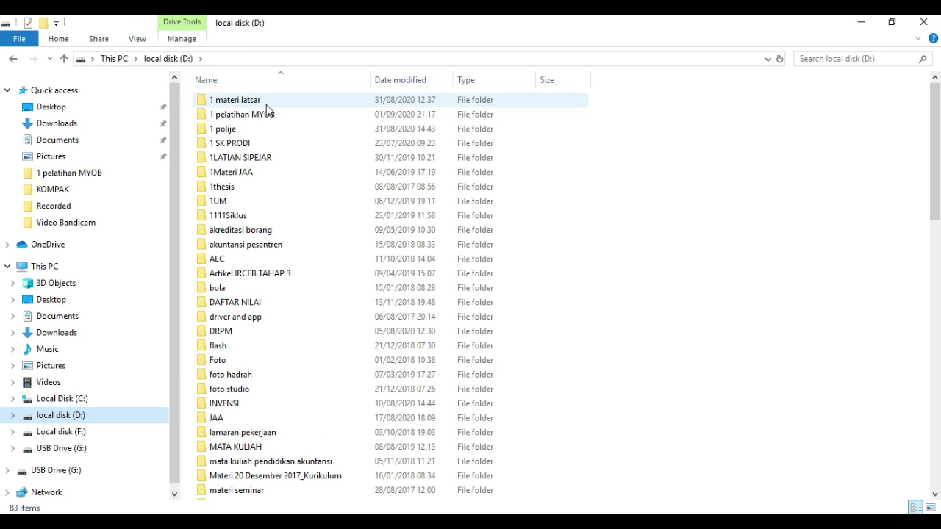
double_click(263, 114)
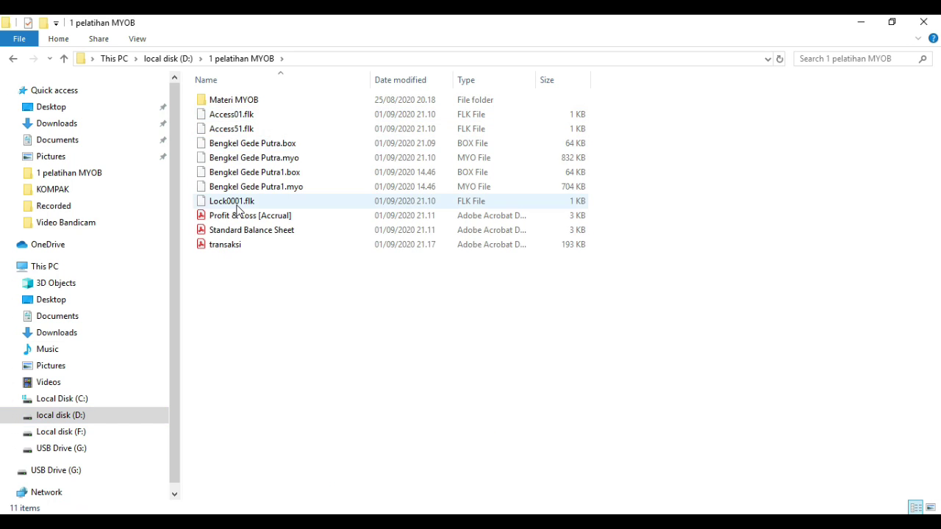
click(244, 222)
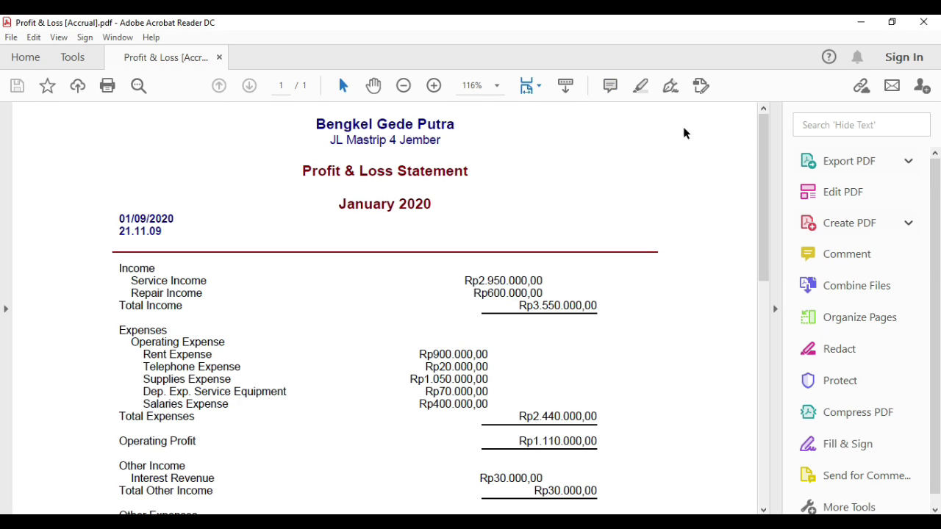
drag(765, 122, 753, 162)
scroll(753, 161, up, 5)
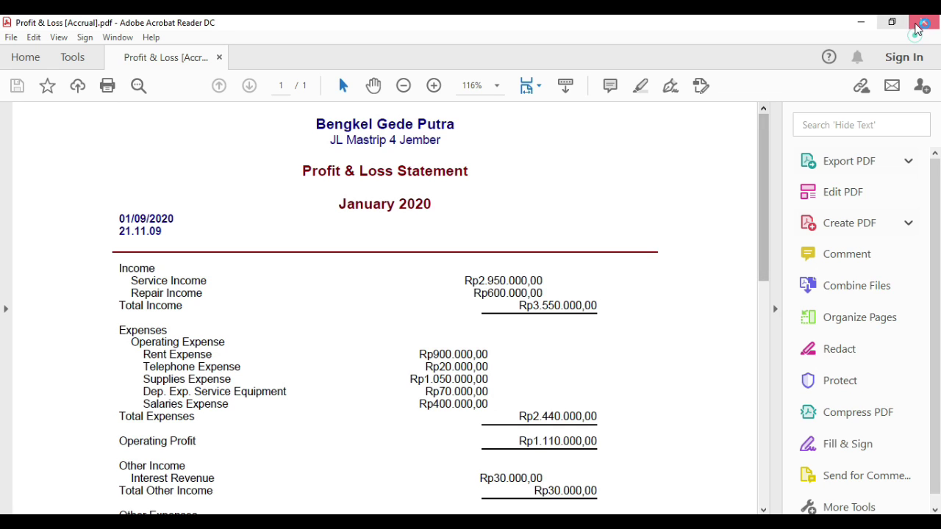
click(915, 23)
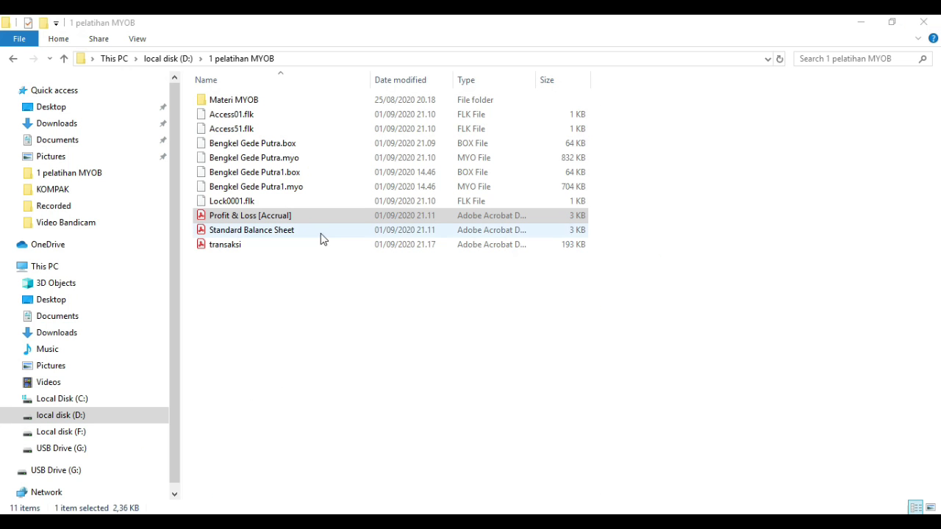
double_click(309, 231)
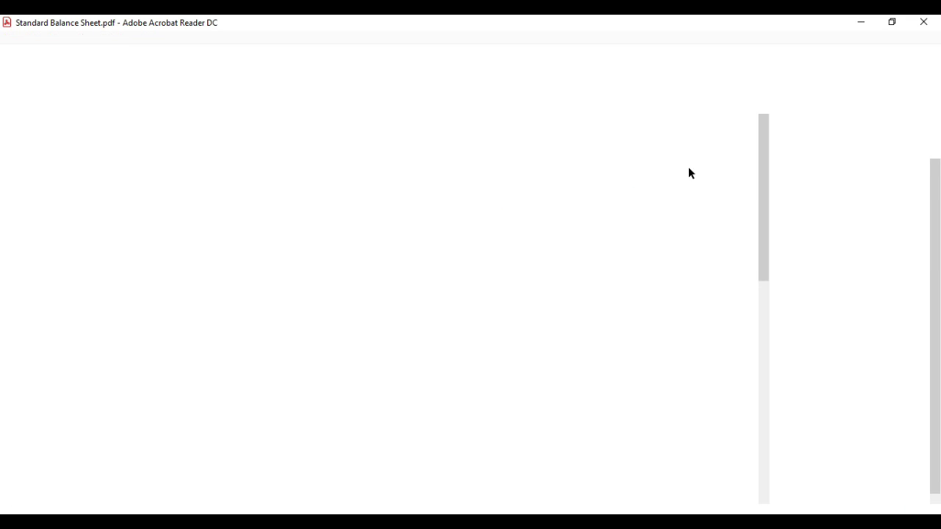
drag(764, 135, 776, 196)
click(923, 22)
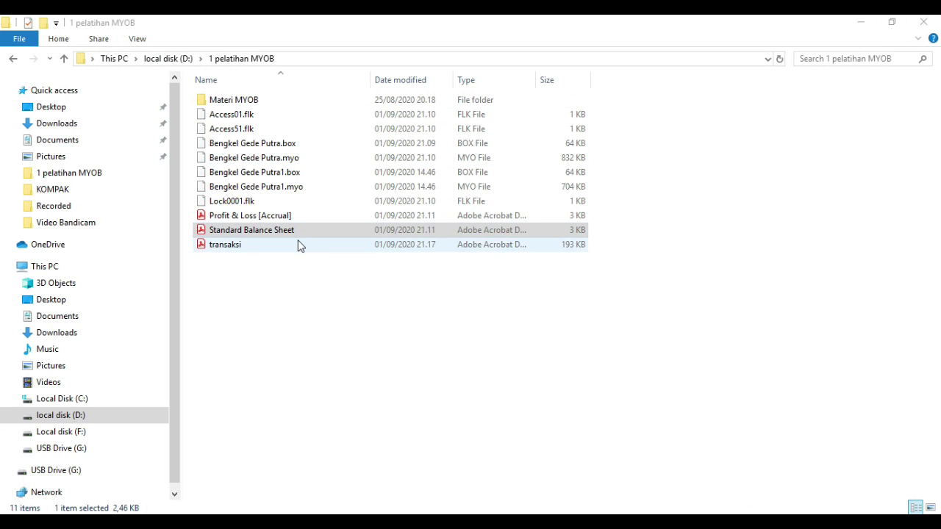
click(299, 244)
double_click(298, 242)
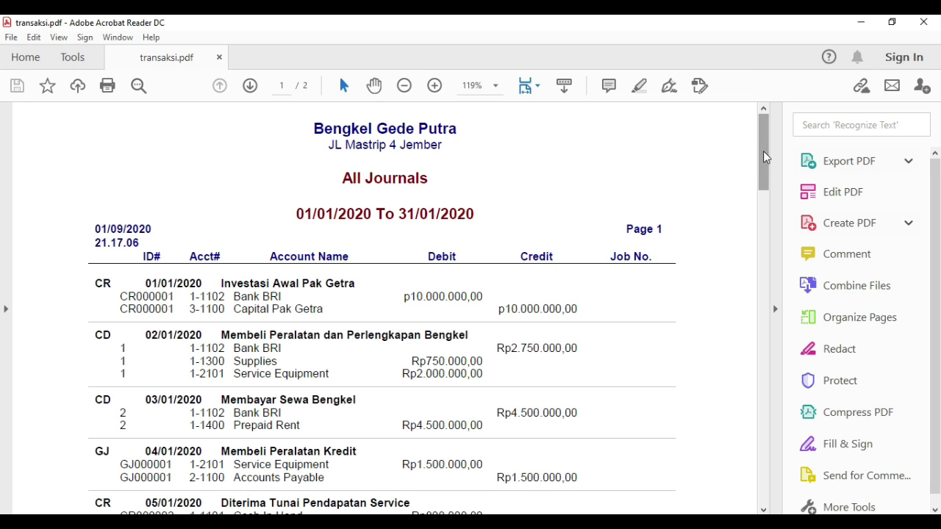
drag(762, 147, 789, 162)
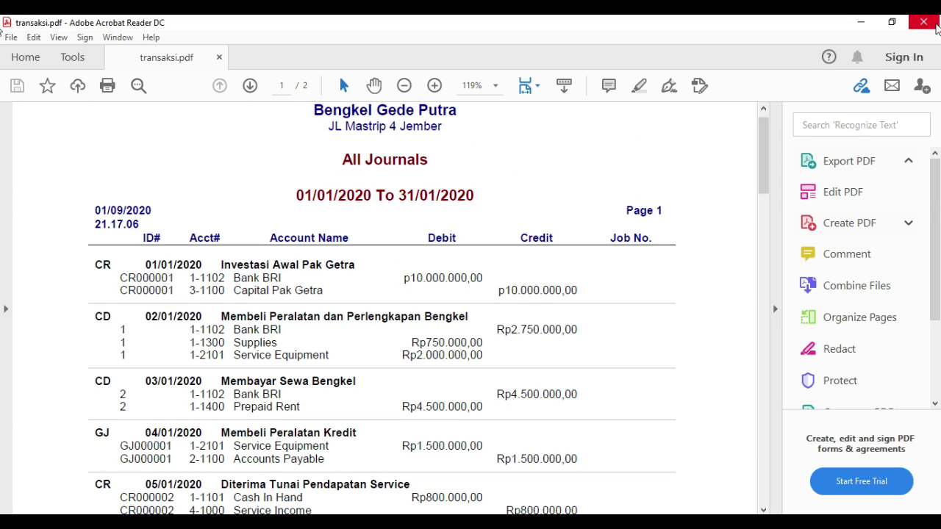
click(937, 26)
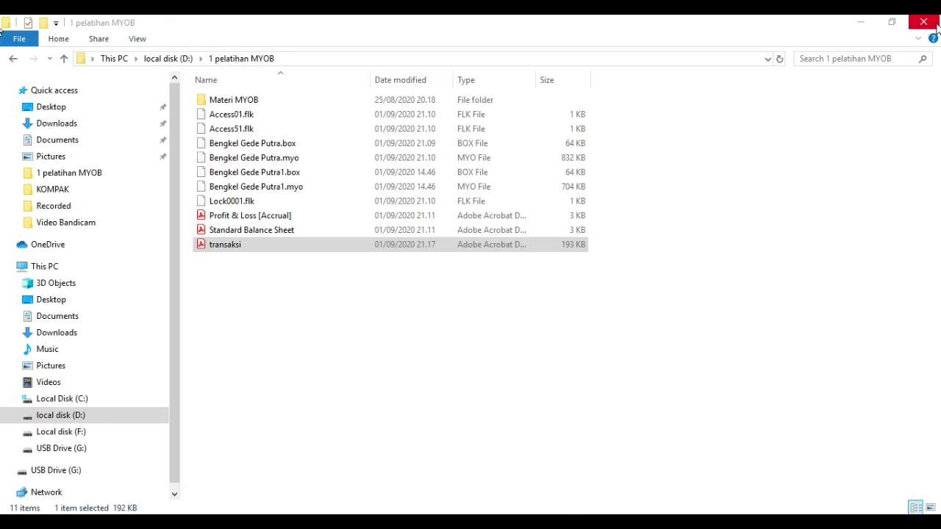